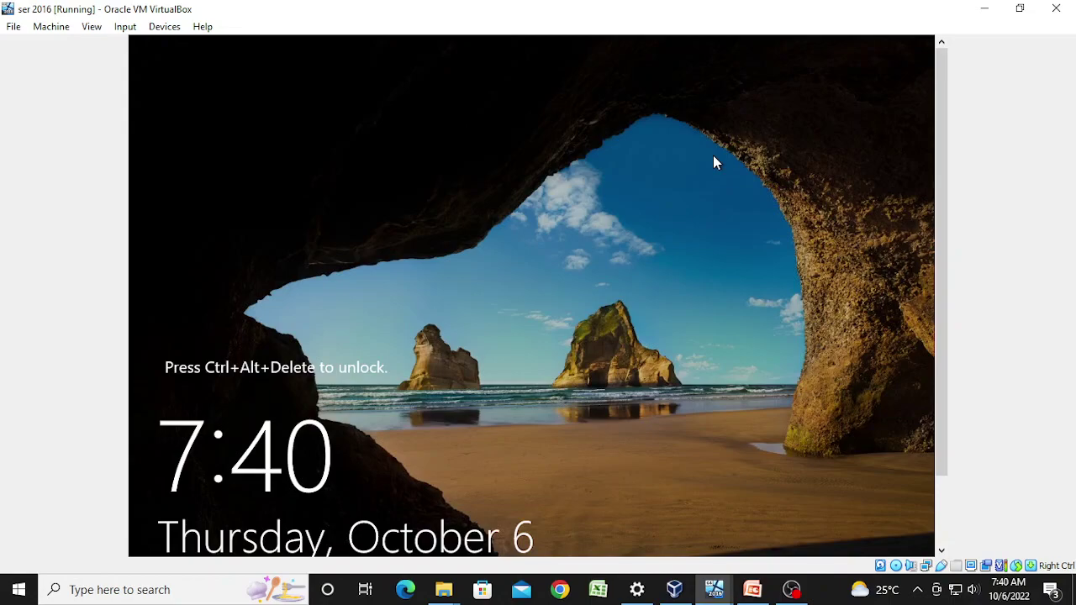
# Step: Restore down the ser 2016 VM window, move it right and stretch its top edge to the screen top
pyautogui.click(1019, 8)
pyautogui.moveTo(655, 76); pyautogui.dragTo(762, 91)
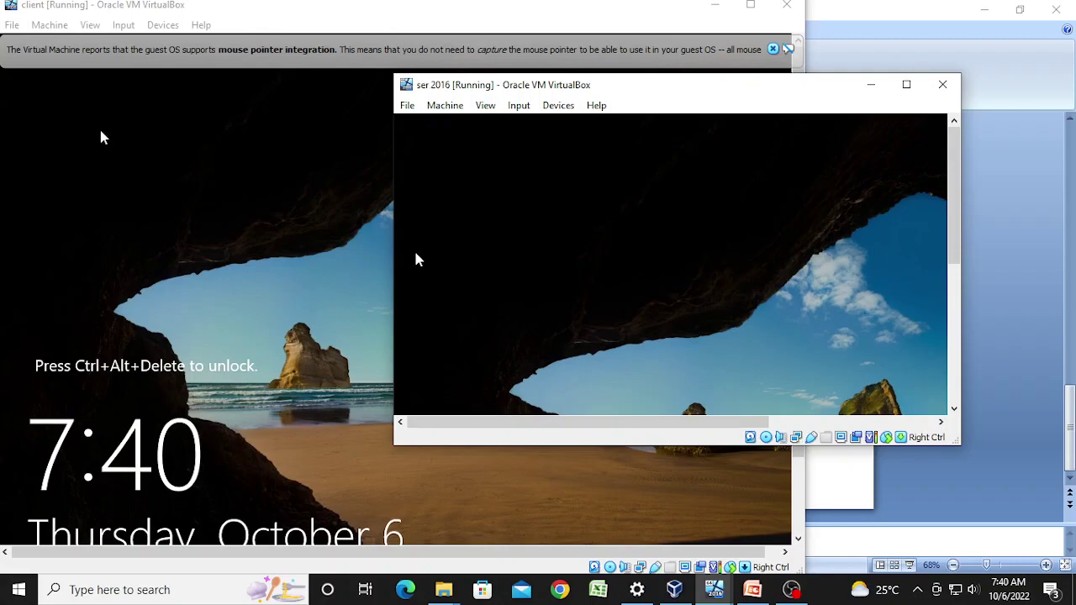
pyautogui.moveTo(743, 76); pyautogui.dragTo(756, 9)
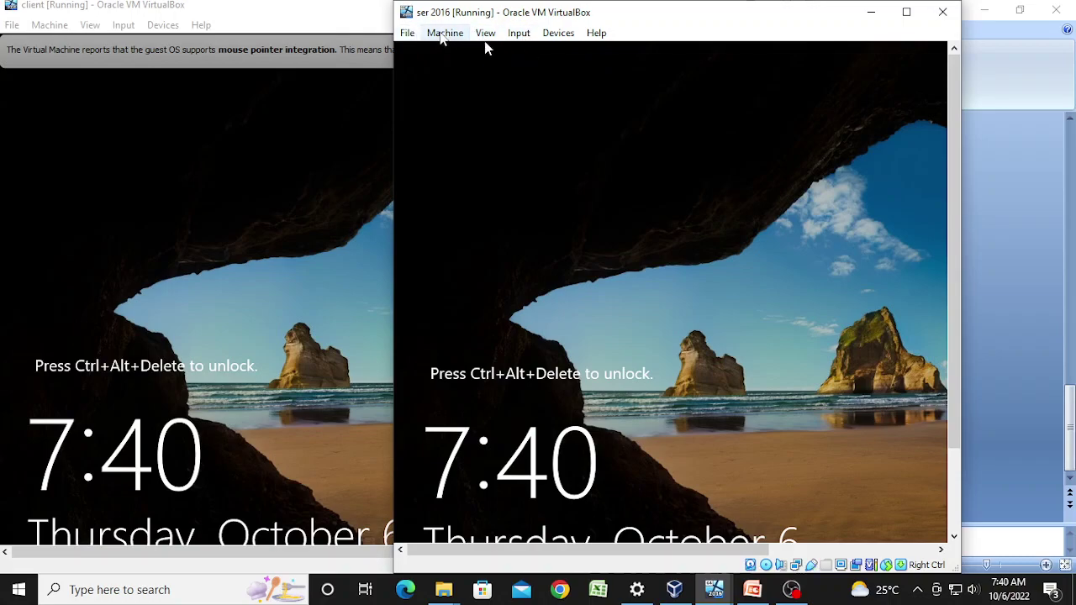
# Step: In VirtualBox Manager, power off the ser 2016 machine after cancelling an accidental reset
pyautogui.click(675, 591)
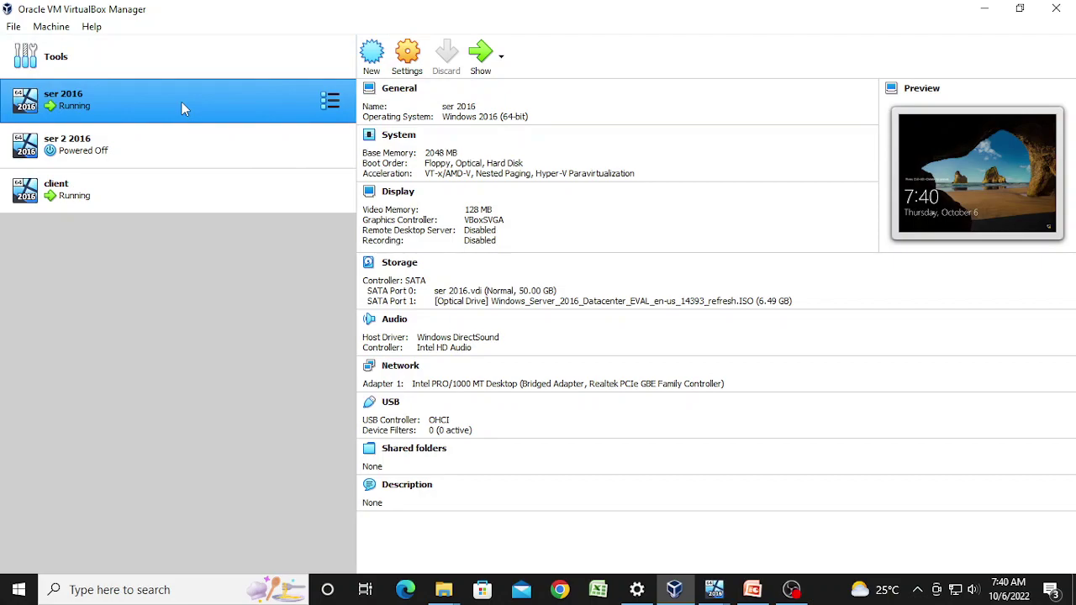
pyautogui.rightClick(182, 102)
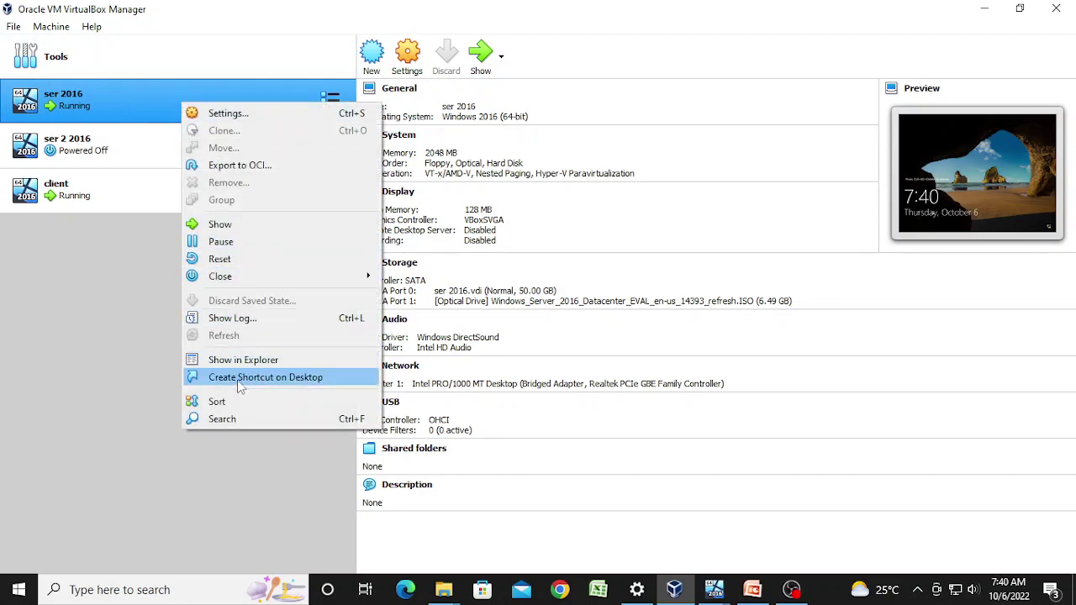
pyautogui.click(252, 260)
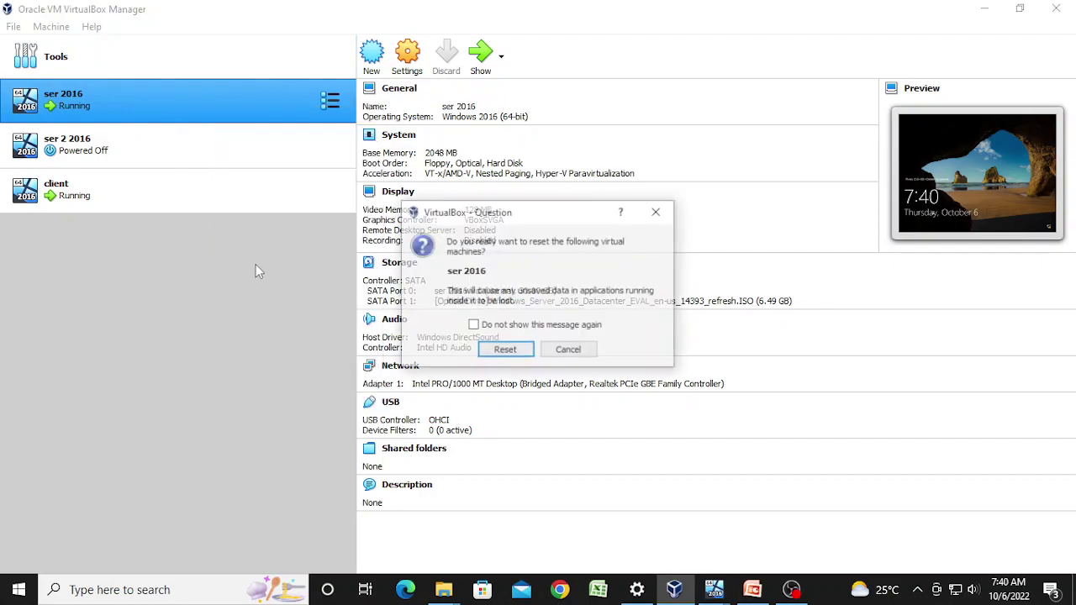
pyautogui.click(568, 351)
pyautogui.rightClick(109, 96)
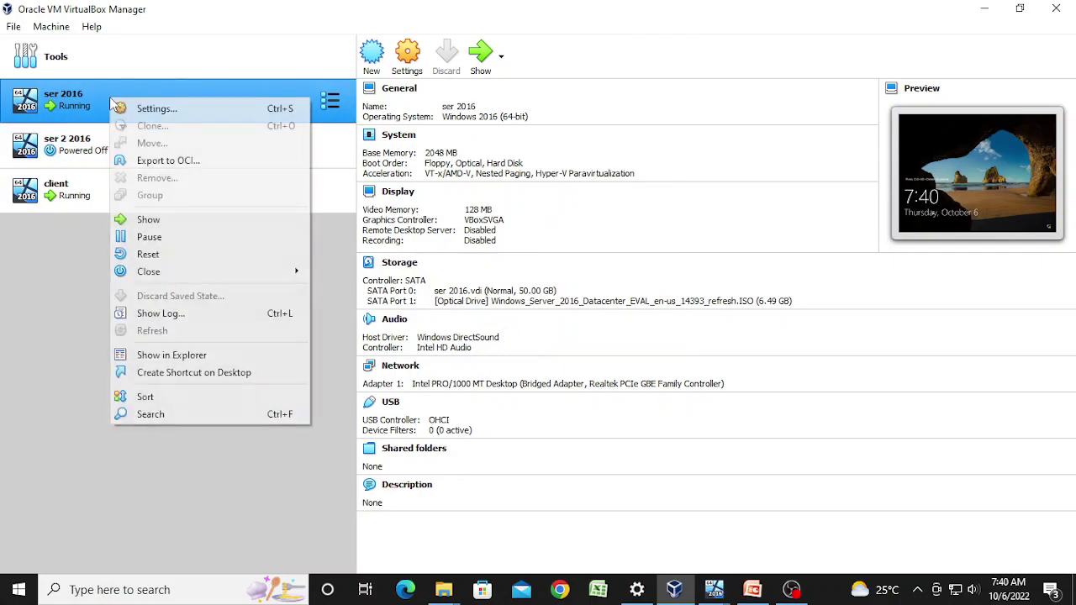
pyautogui.moveTo(147, 278)
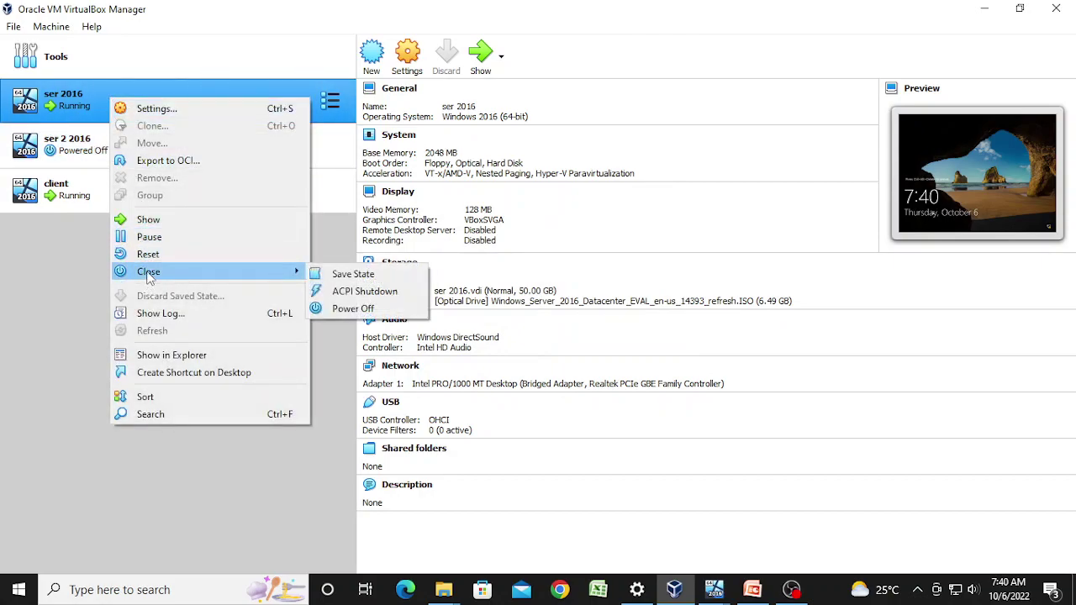
pyautogui.click(345, 308)
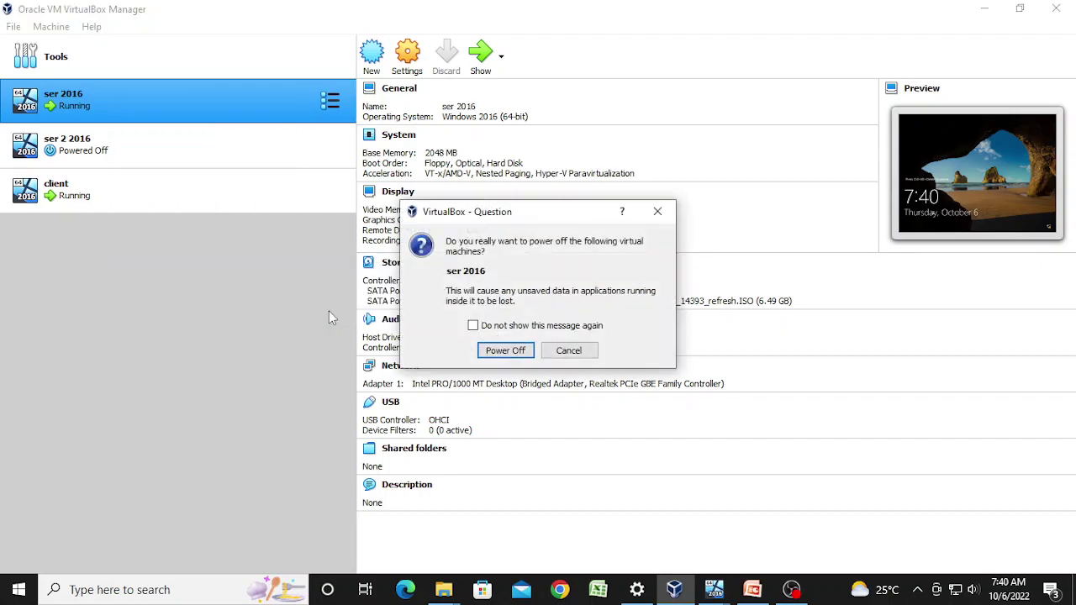
pyautogui.click(494, 353)
# Step: Power off the client machine and reselect ser 2016
pyautogui.rightClick(210, 196)
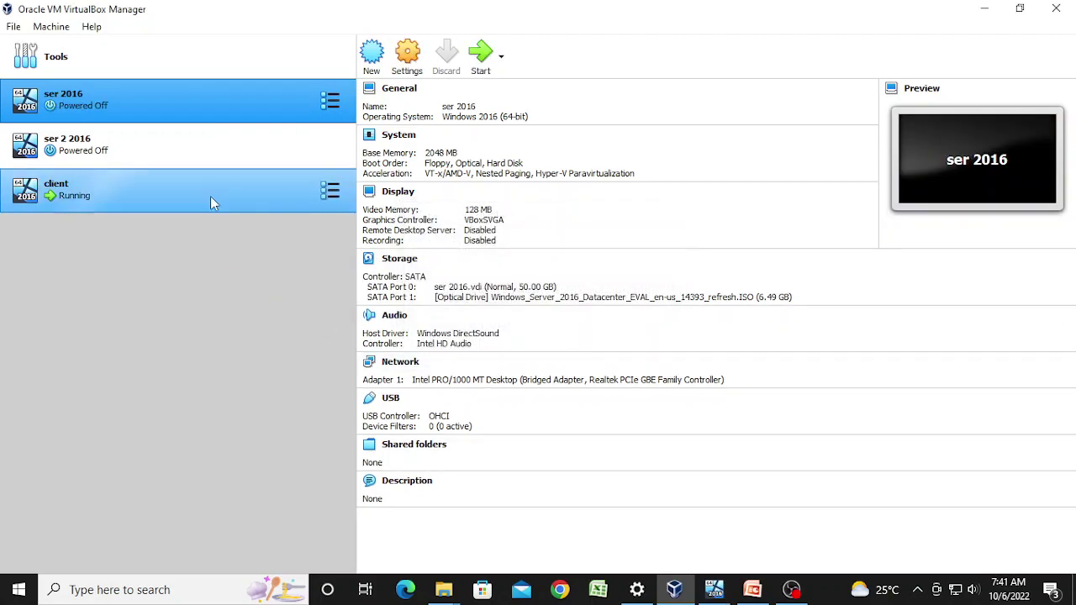
pyautogui.moveTo(262, 374)
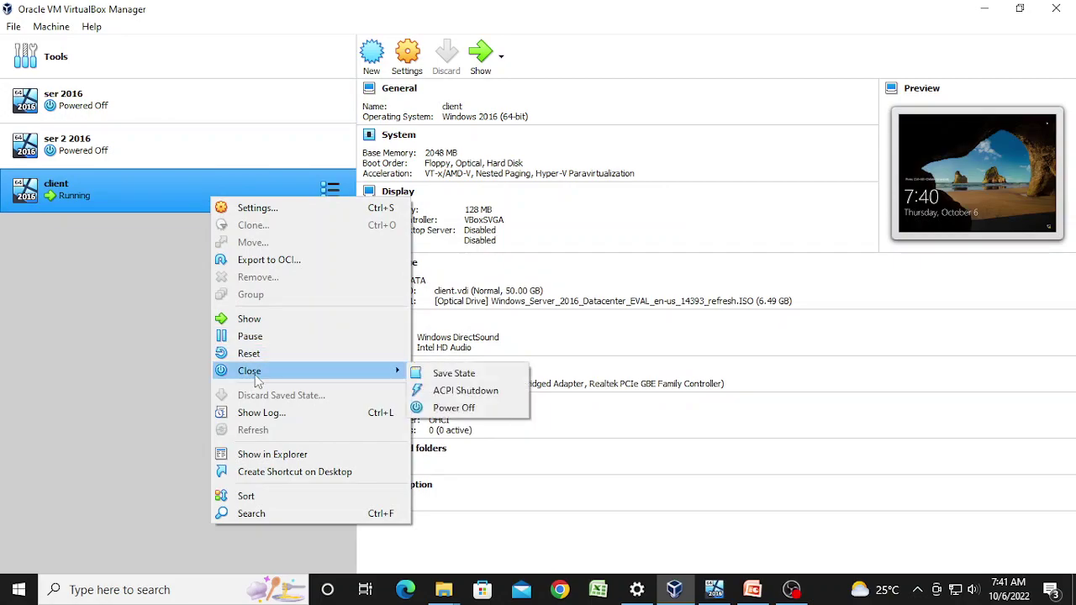
pyautogui.click(447, 410)
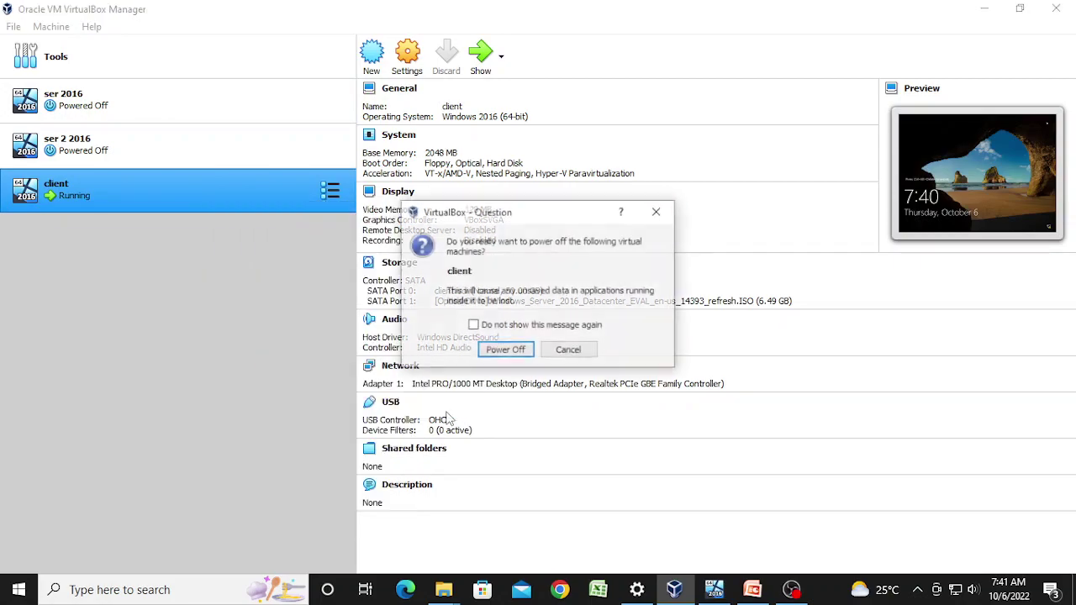
pyautogui.click(522, 349)
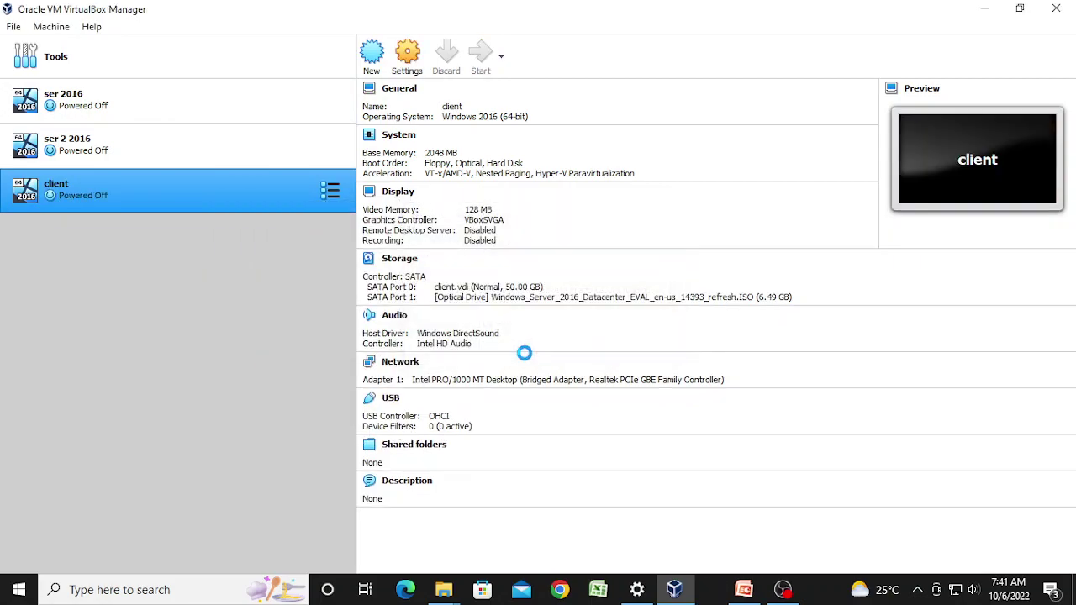
pyautogui.click(204, 96)
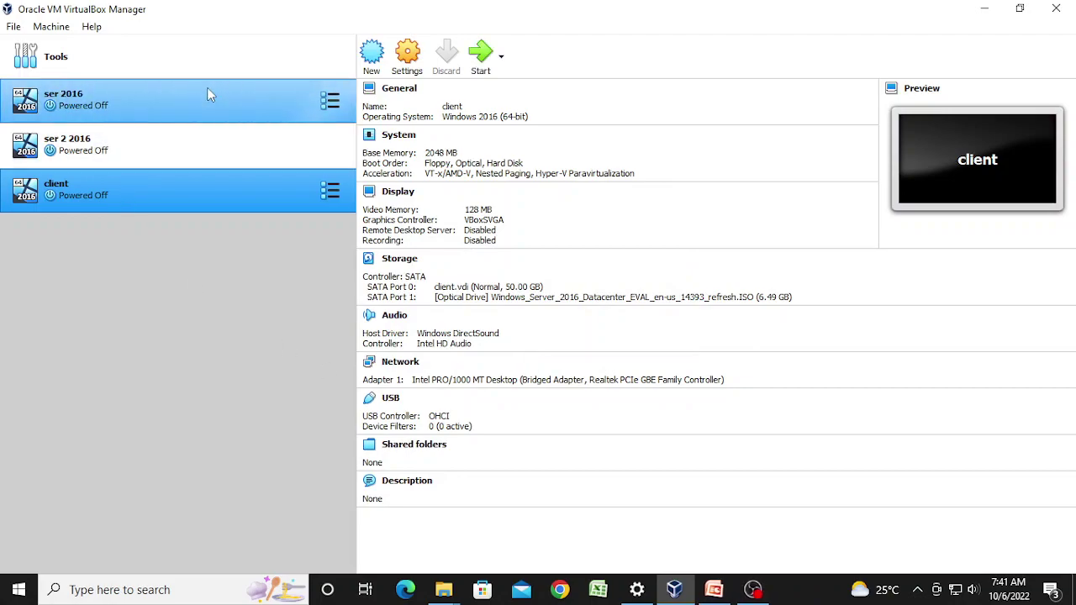
# Step: Enable ser 2016's second network adapter as Bridged Adapter and save
pyautogui.click(409, 74)
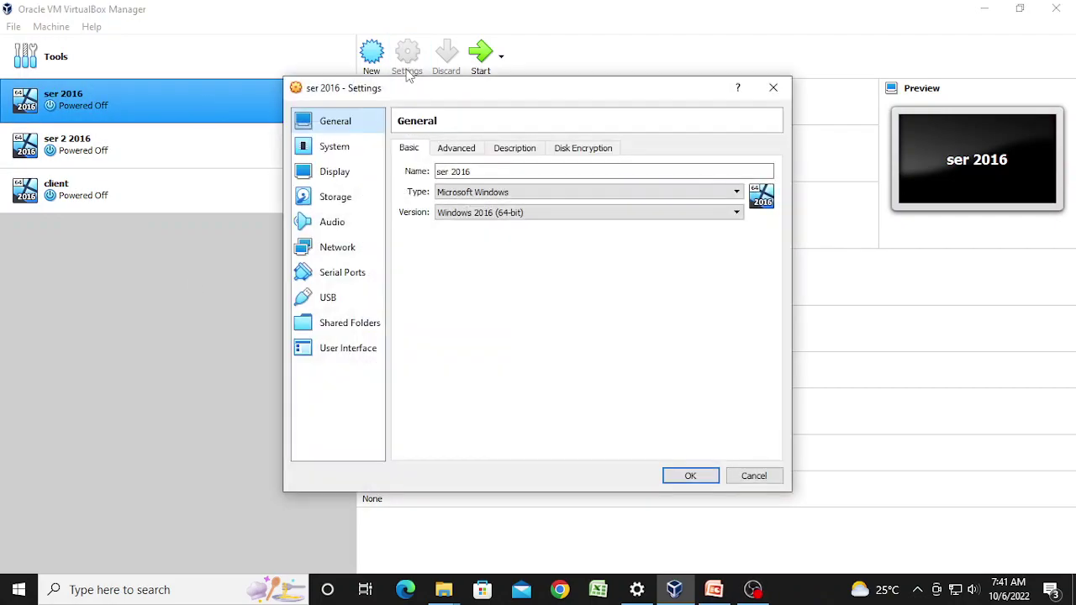
pyautogui.click(328, 248)
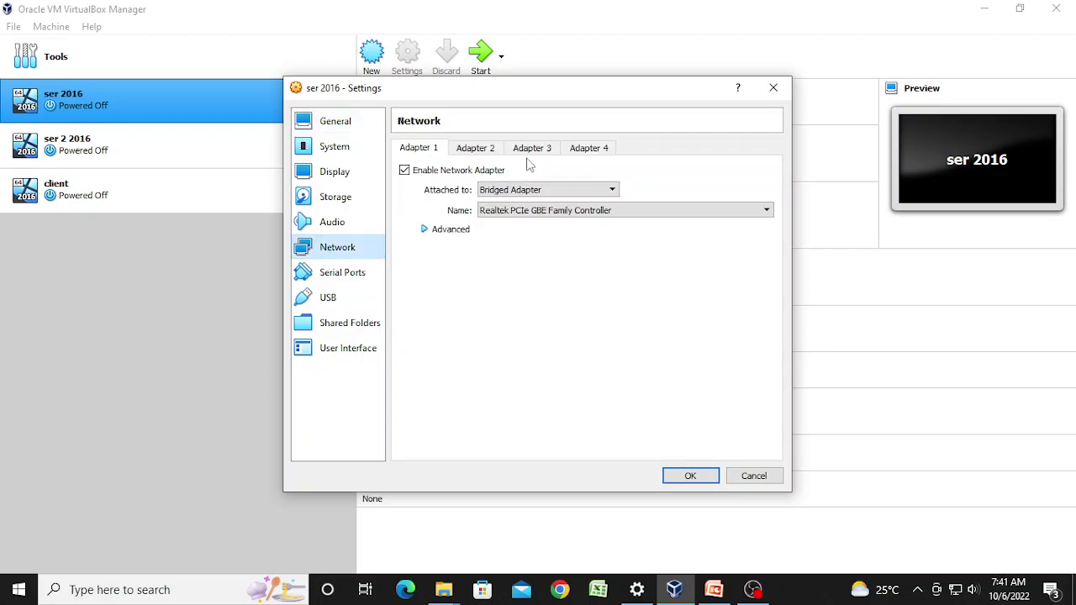
pyautogui.click(488, 150)
pyautogui.click(405, 171)
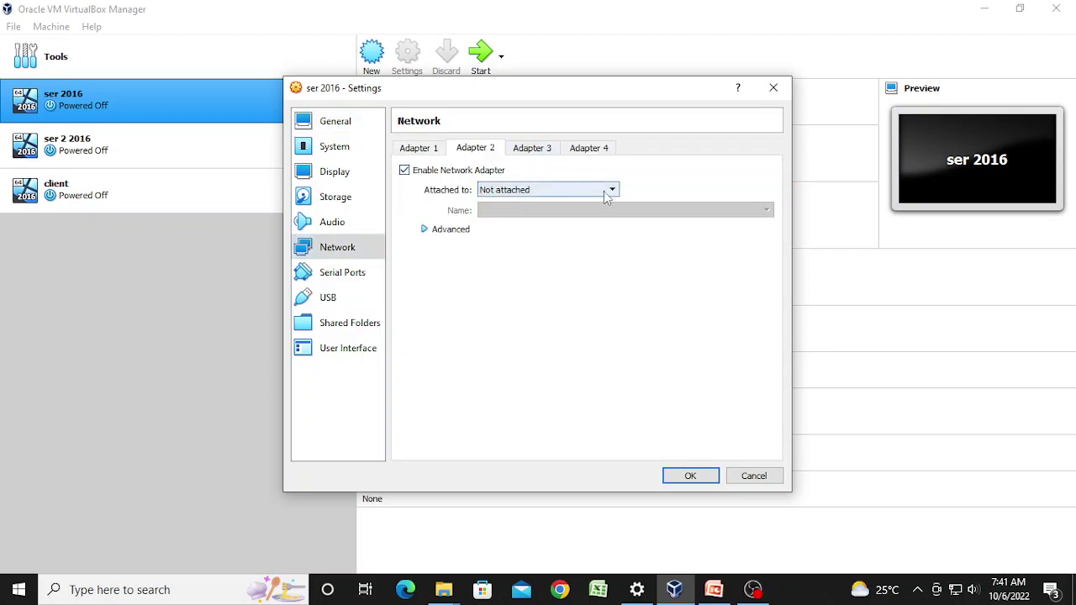
pyautogui.click(604, 192)
pyautogui.click(539, 214)
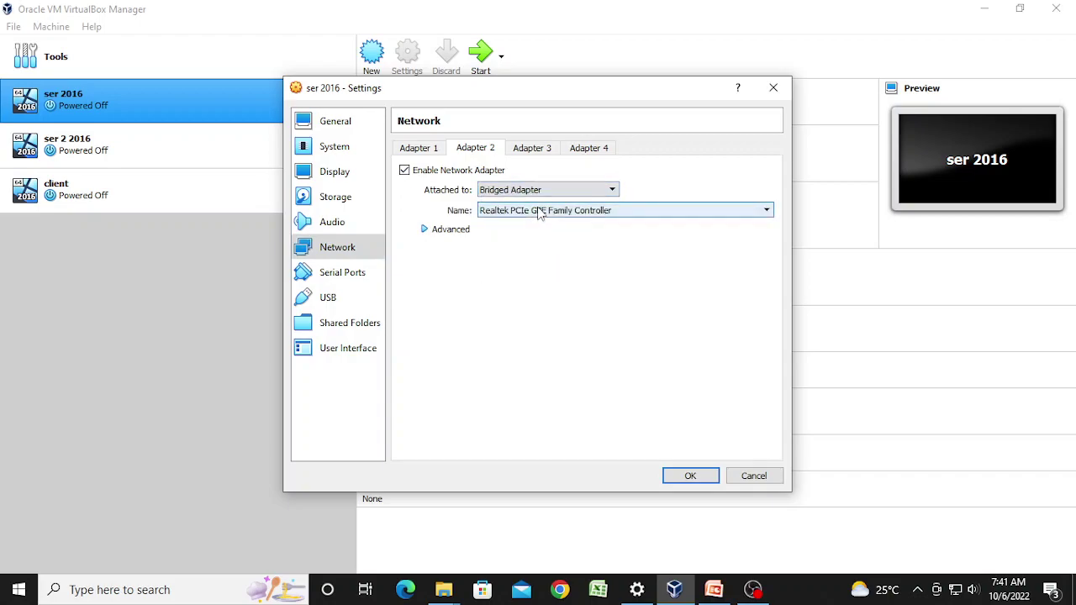
pyautogui.click(690, 477)
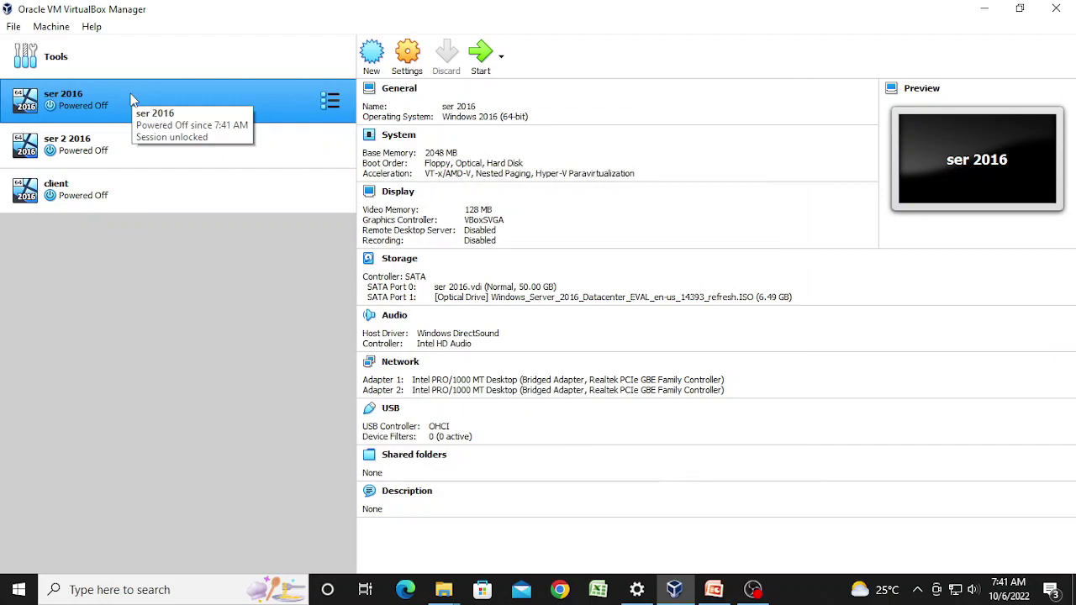
# Step: Enable the client machine's second network adapter as Bridged Adapter and save
pyautogui.click(124, 194)
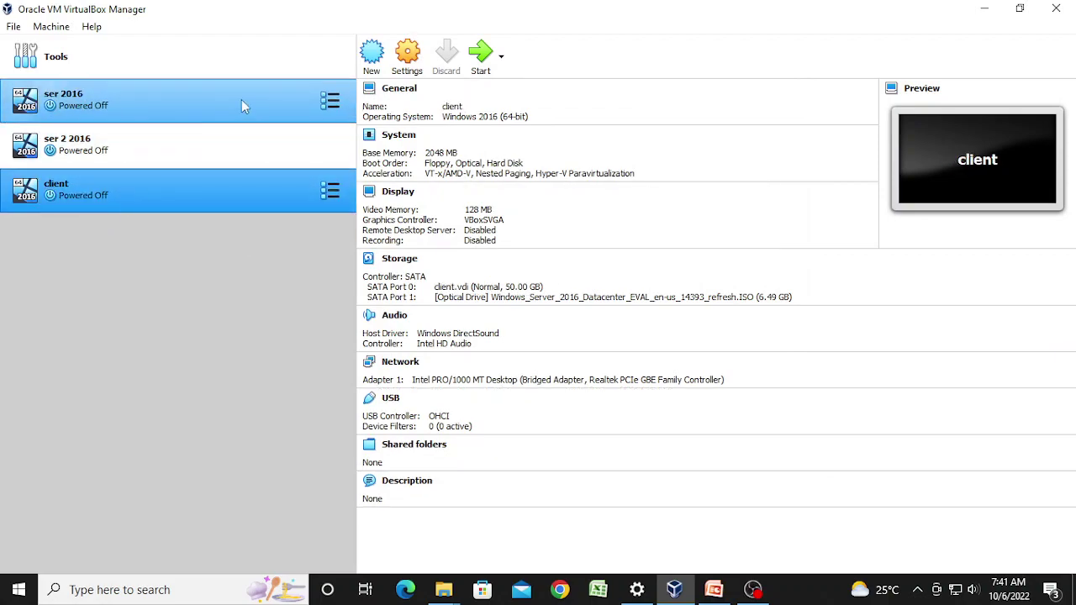
pyautogui.click(418, 70)
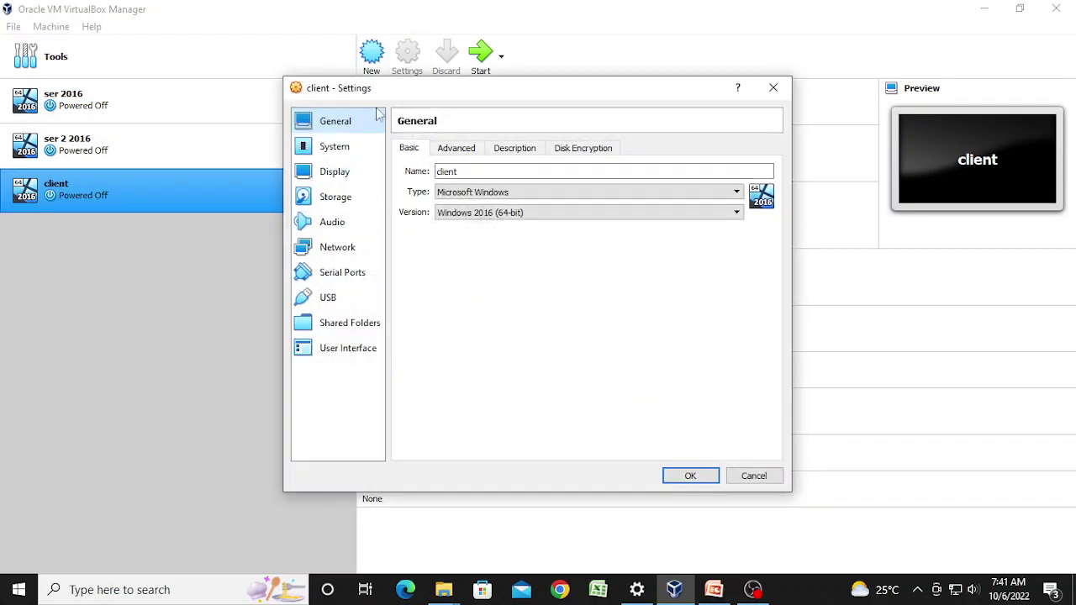
pyautogui.click(323, 249)
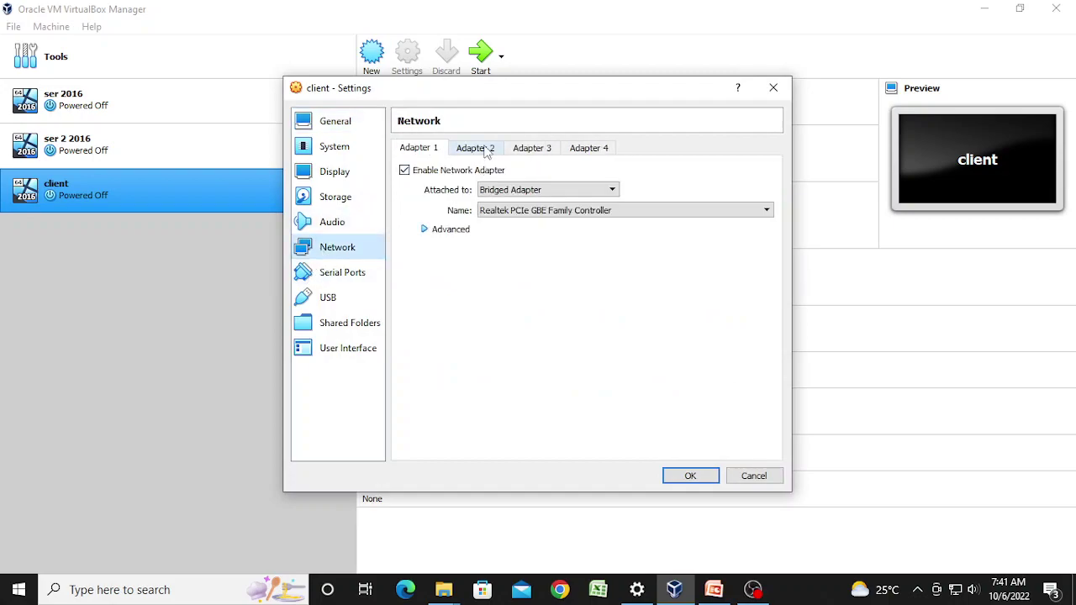
pyautogui.click(486, 150)
pyautogui.click(405, 171)
pyautogui.click(612, 190)
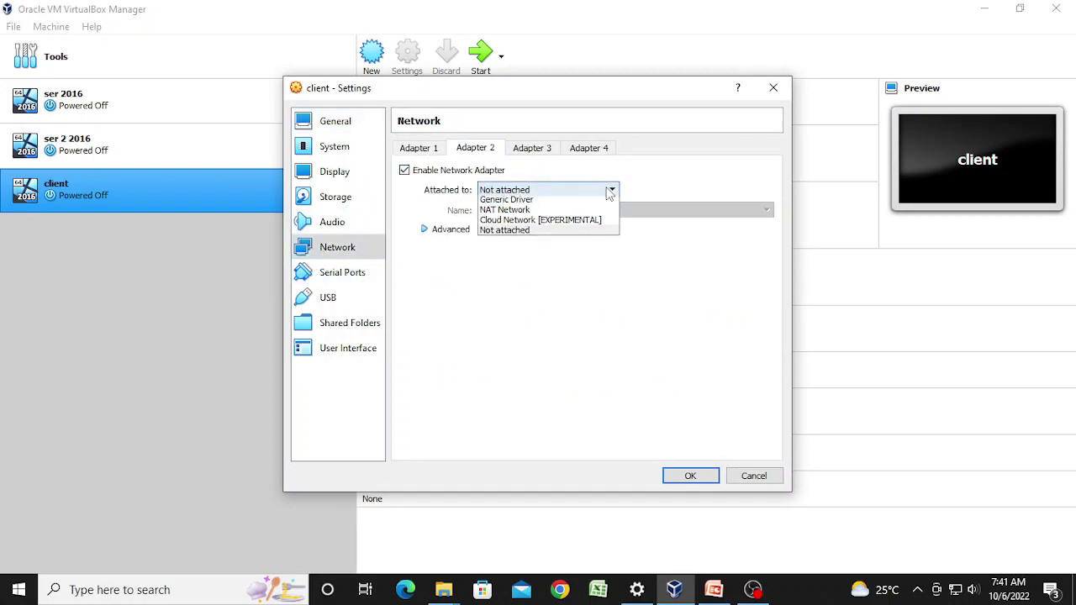
pyautogui.click(542, 212)
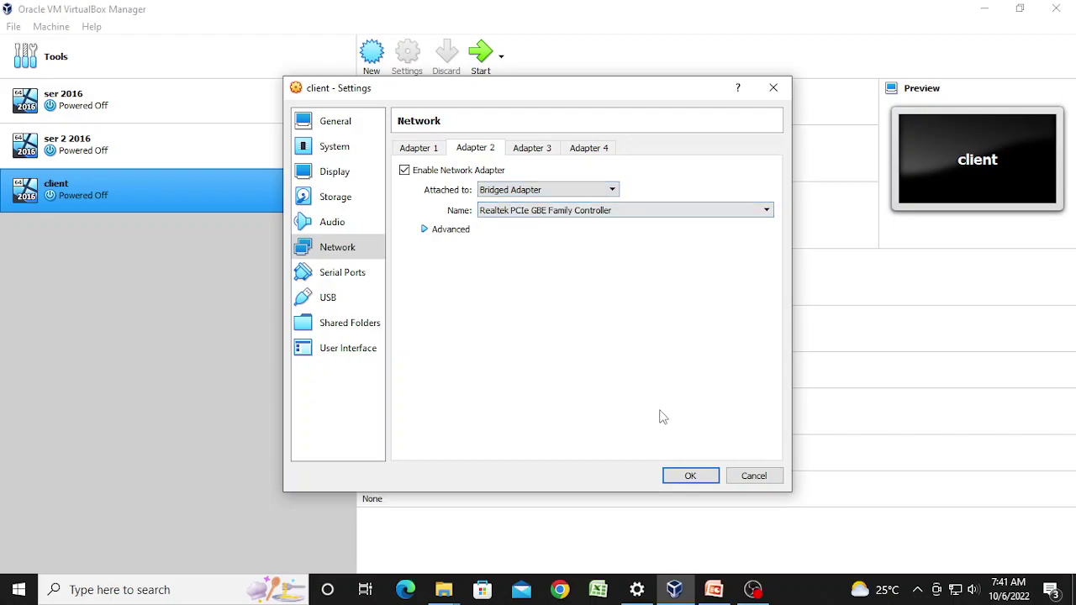
pyautogui.click(689, 477)
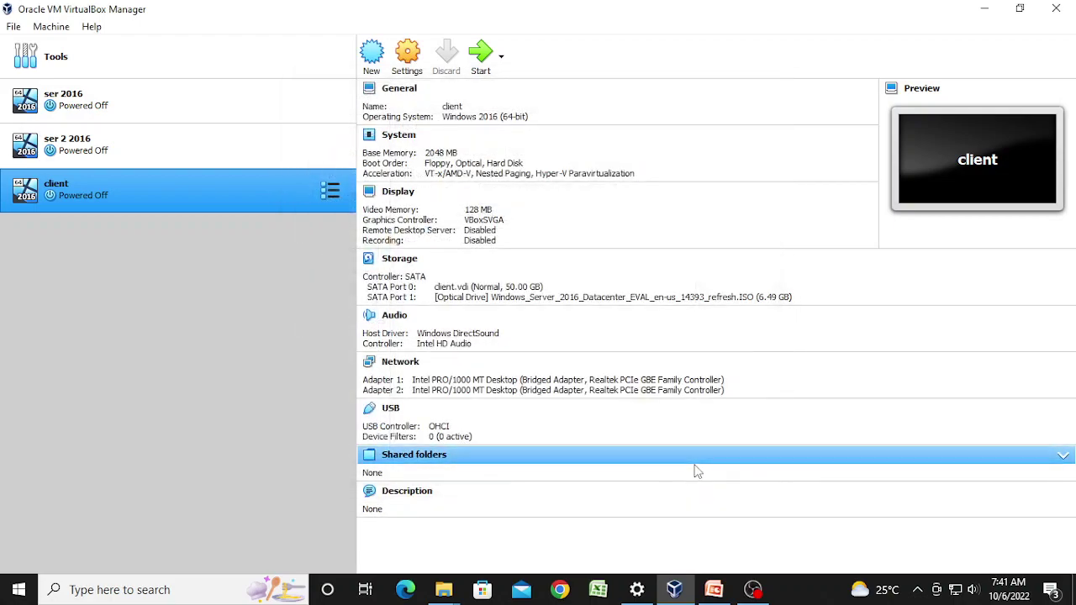
# Step: Start the ser 2016 and client virtual machines
pyautogui.click(104, 97)
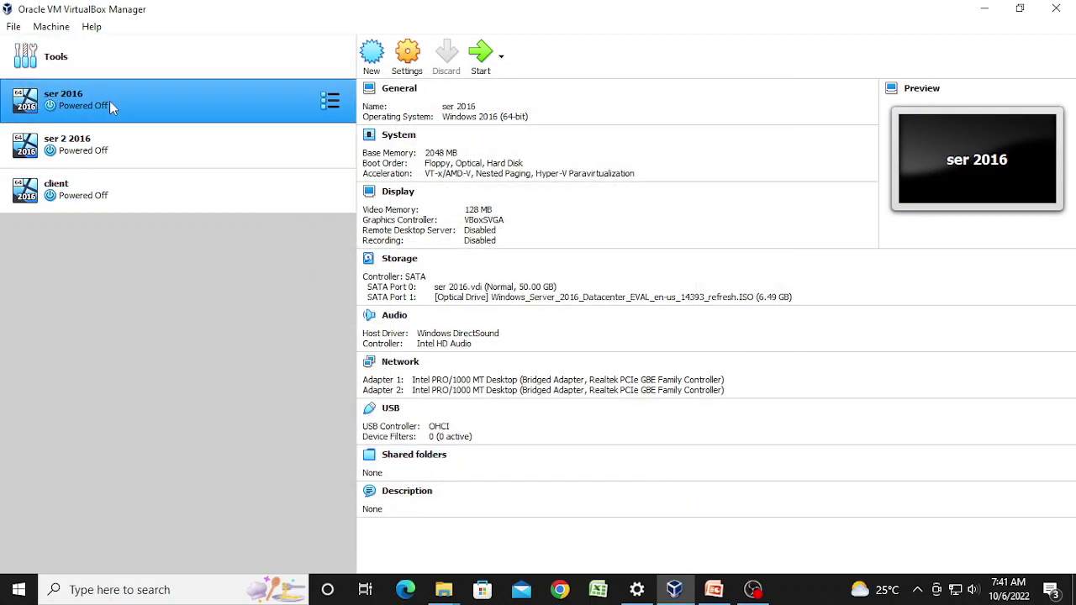
pyautogui.click(481, 56)
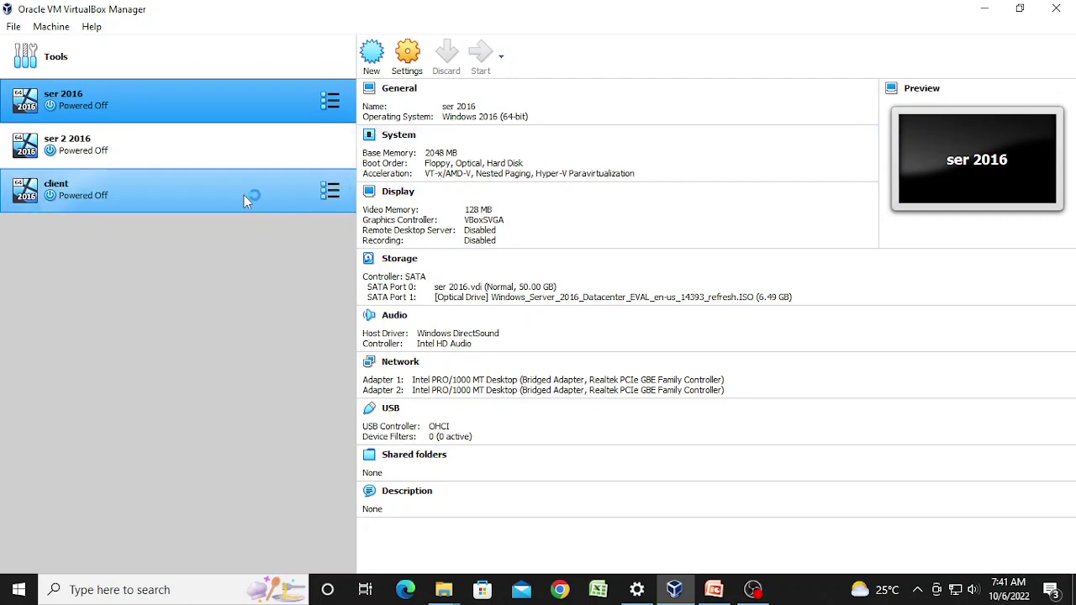
pyautogui.click(141, 190)
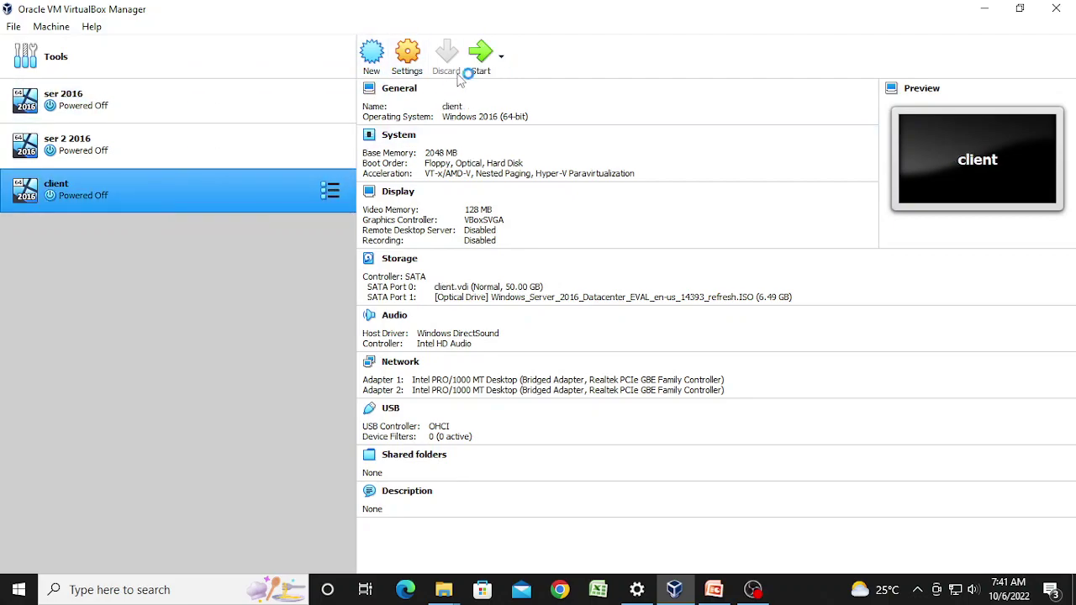
pyautogui.click(483, 61)
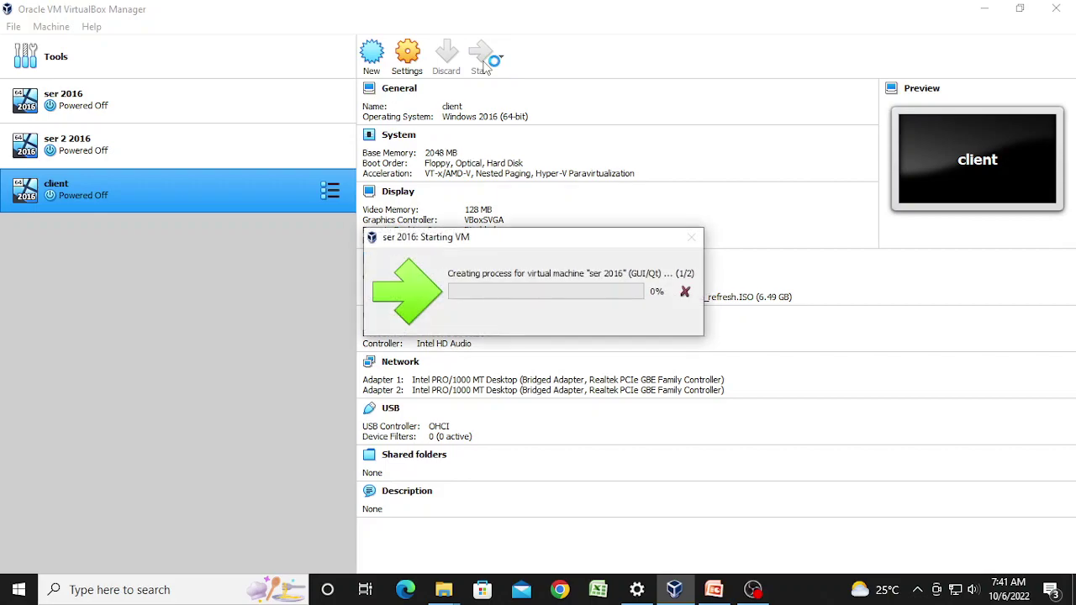
# Step: Bring up the running VM windows from the VirtualBox taskbar previews
pyautogui.click(753, 589)
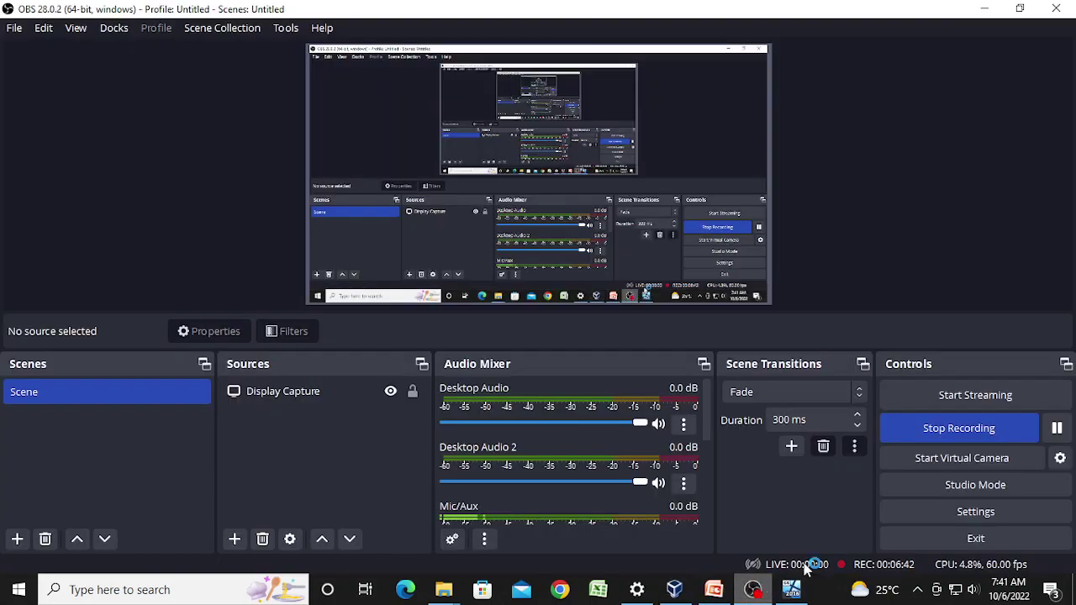
pyautogui.click(1057, 428)
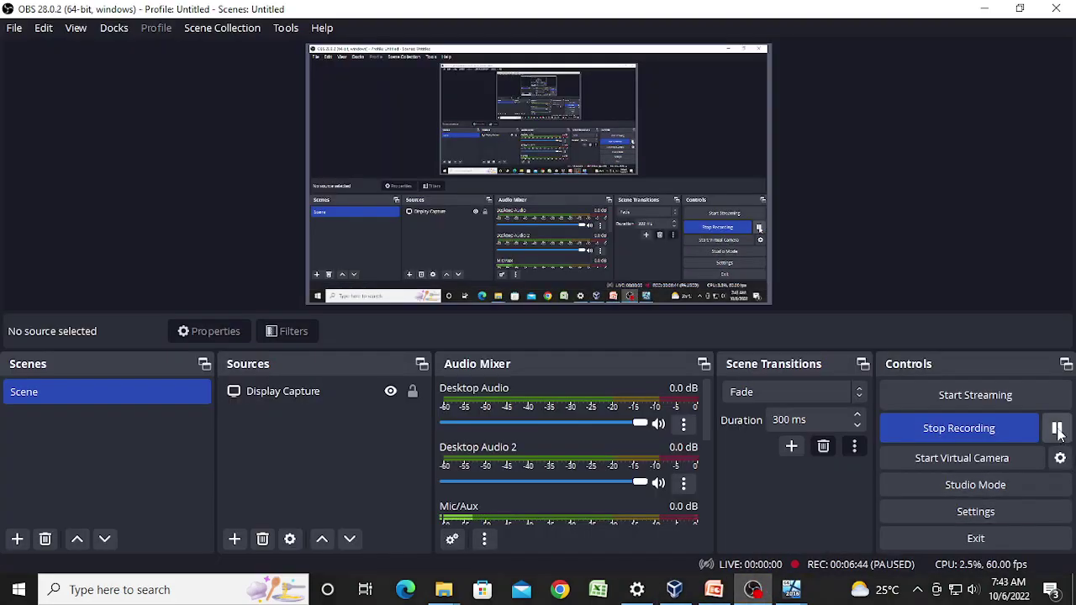
pyautogui.moveTo(791, 589)
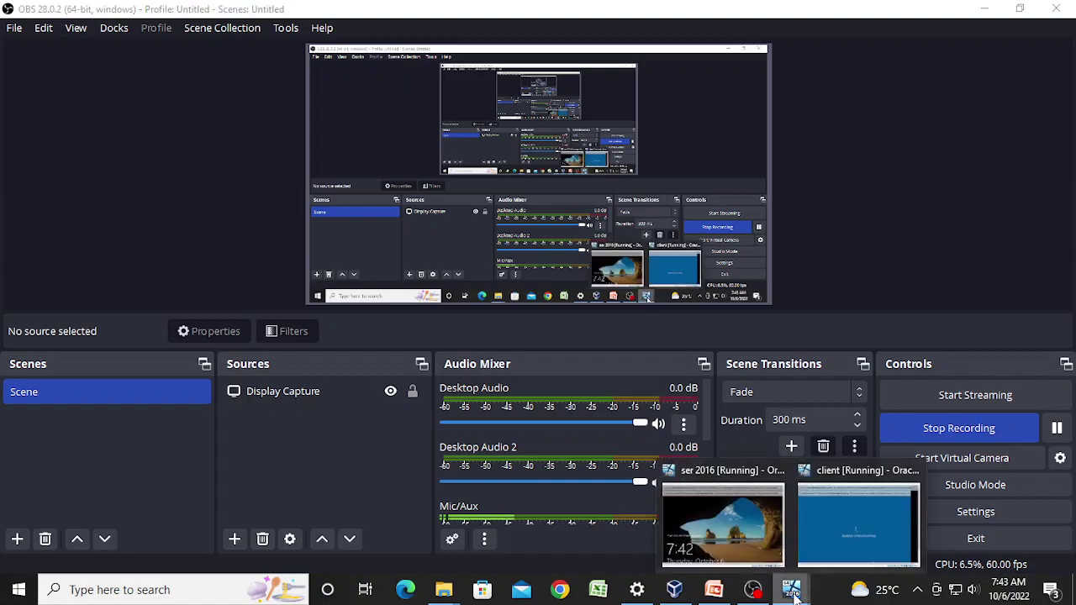
pyautogui.click(746, 543)
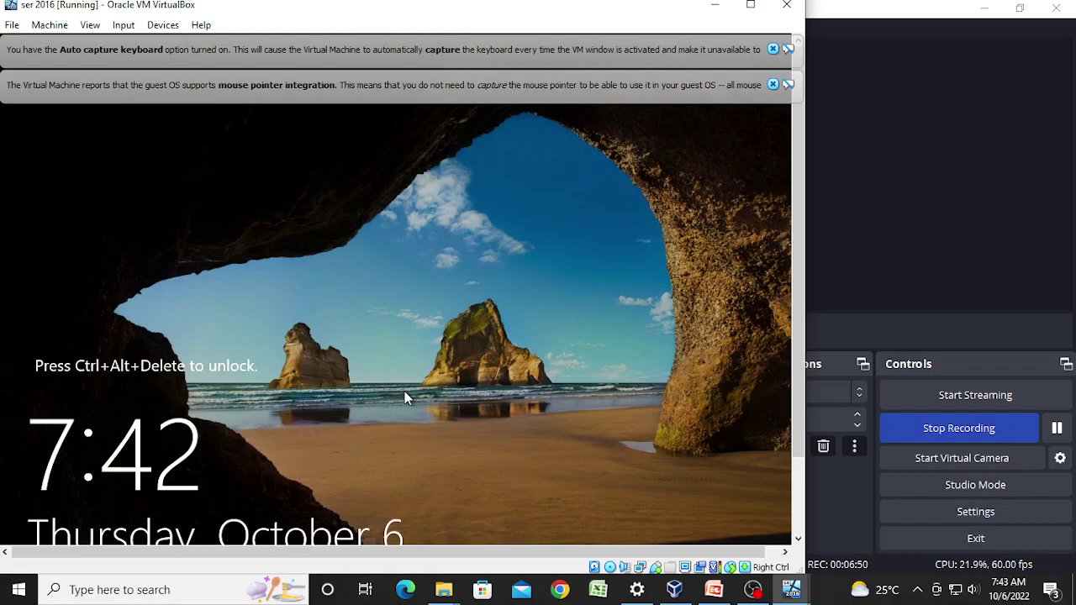
# Step: Dismiss both VirtualBox notices and send Ctrl-Alt-Del to the ser 2016 server
pyautogui.click(772, 84)
pyautogui.click(773, 48)
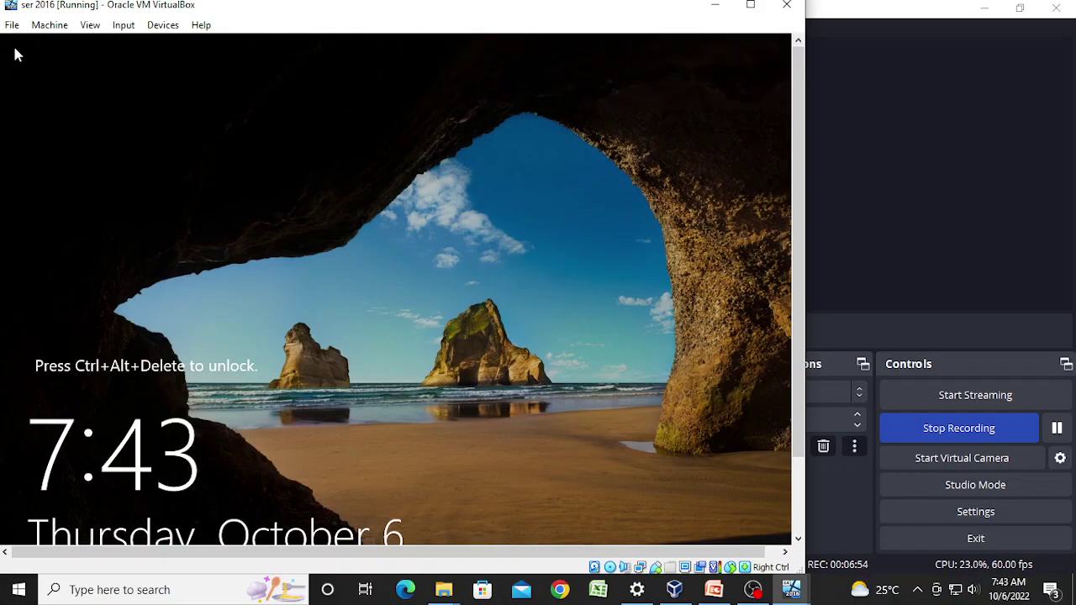
pyautogui.click(126, 27)
pyautogui.moveTo(147, 43)
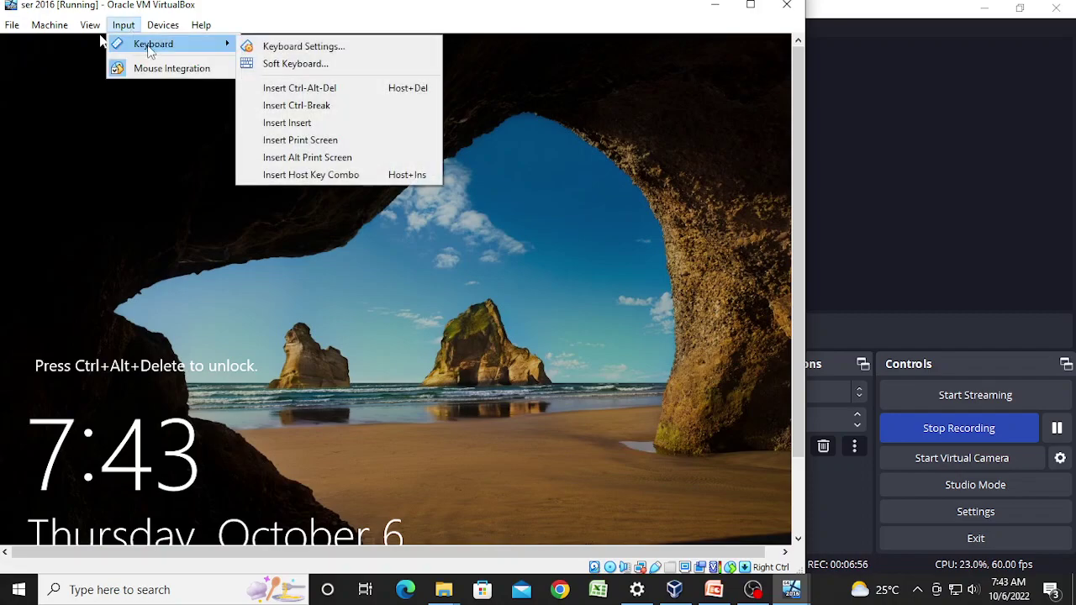
pyautogui.click(294, 88)
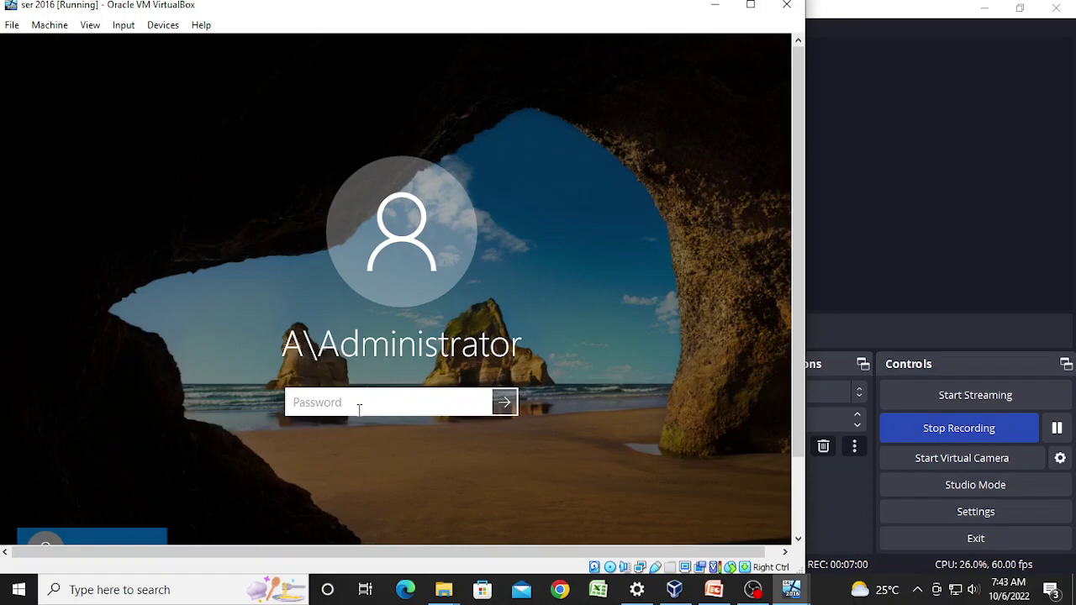
# Step: Enter the Administrator password to sign in, then maximize the VM window
pyautogui.click(364, 411)
pyautogui.write('P@s')
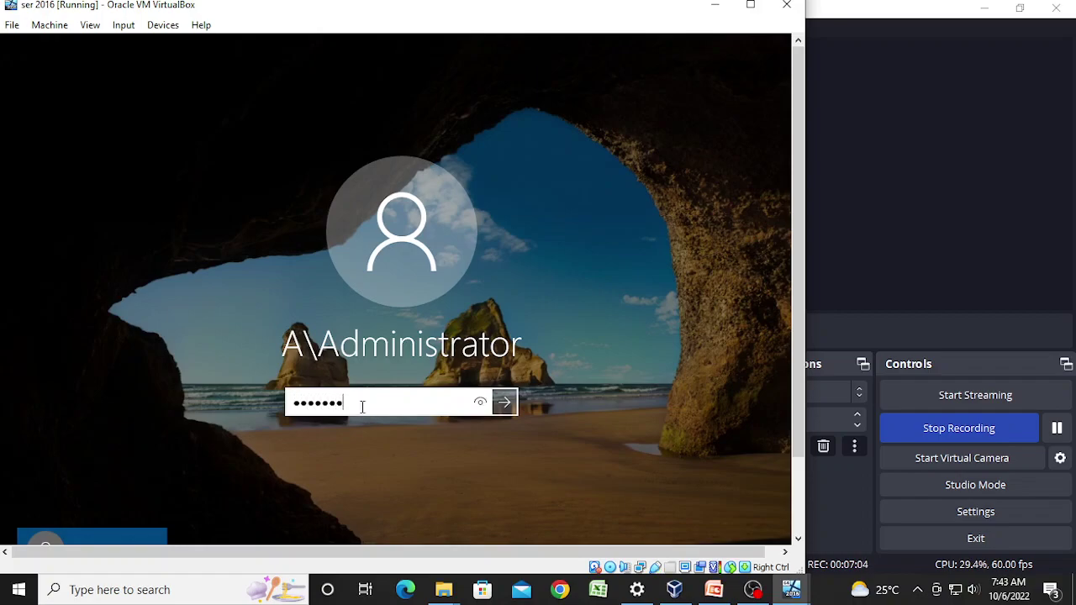
pyautogui.press('Return')
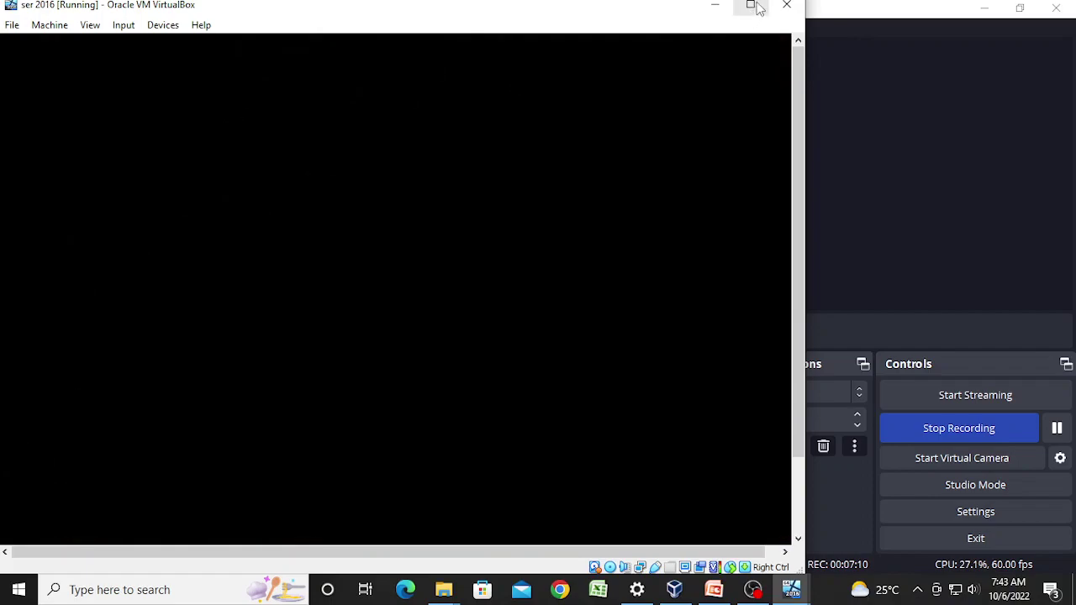
pyautogui.click(750, 5)
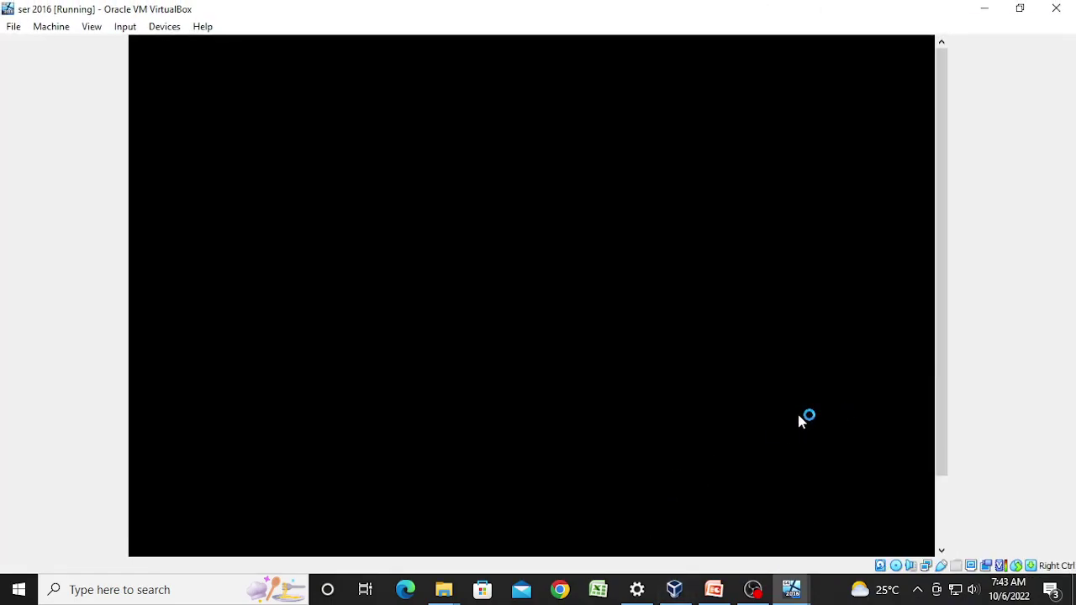
# Step: Return to the ser 2016 server window from the taskbar
pyautogui.moveTo(940, 468); pyautogui.dragTo(935, 567)
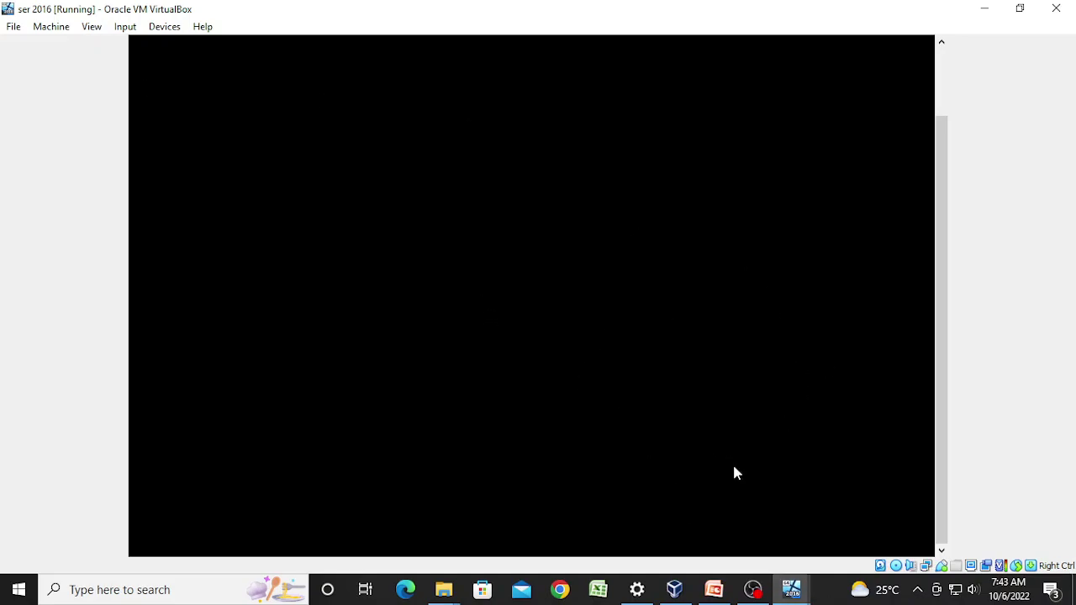
pyautogui.moveTo(797, 595)
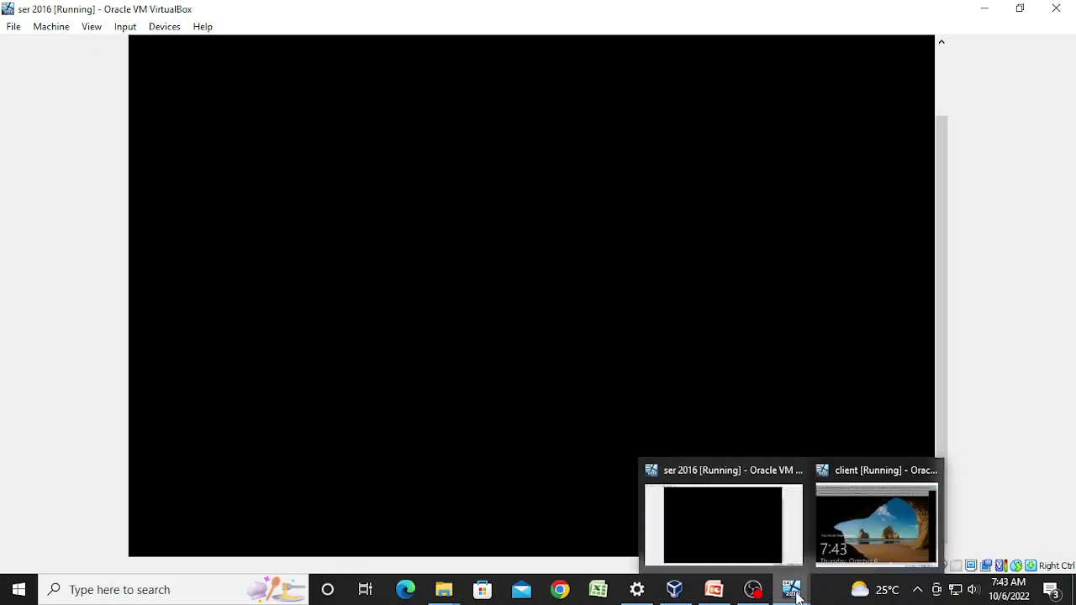
pyautogui.click(724, 522)
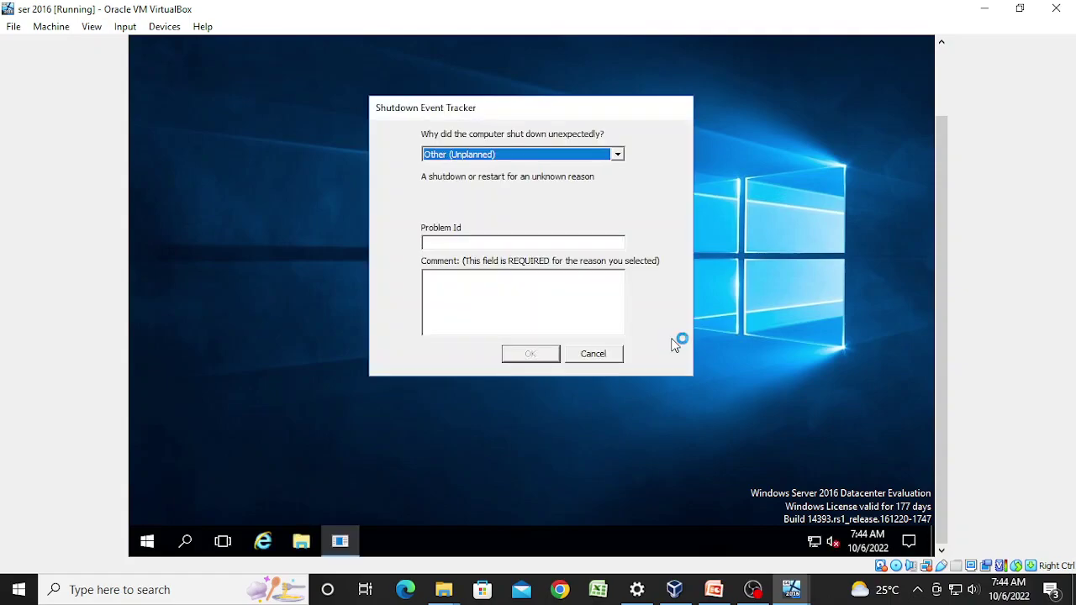
# Step: Submit a Shutdown Event Tracker comment, then open Network and Sharing Center from the tray
pyautogui.click(508, 291)
pyautogui.write('f')
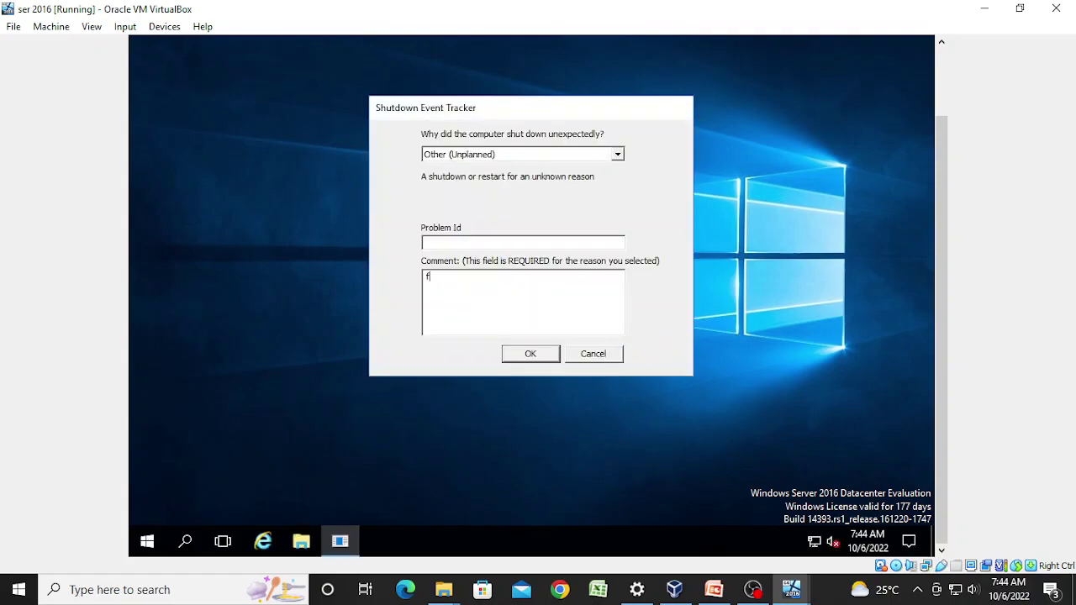
pyautogui.click(542, 354)
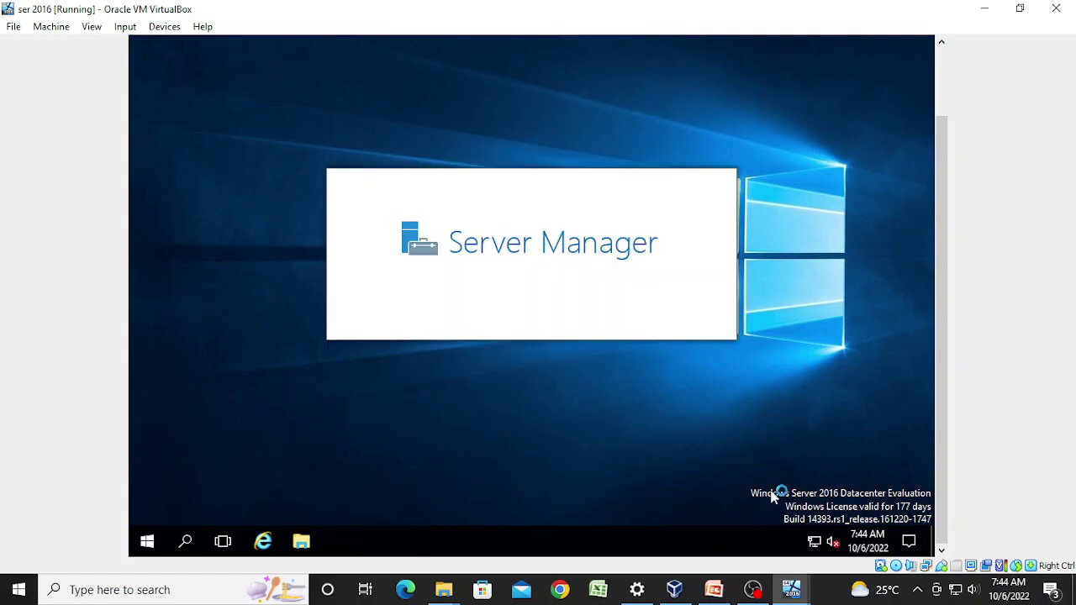
pyautogui.rightClick(816, 547)
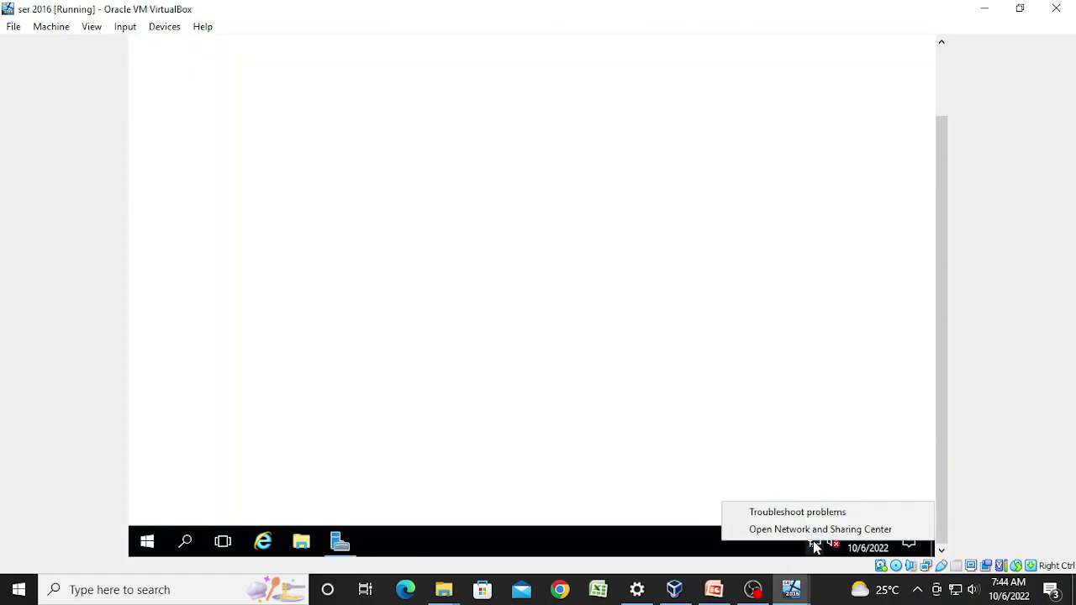
pyautogui.click(819, 530)
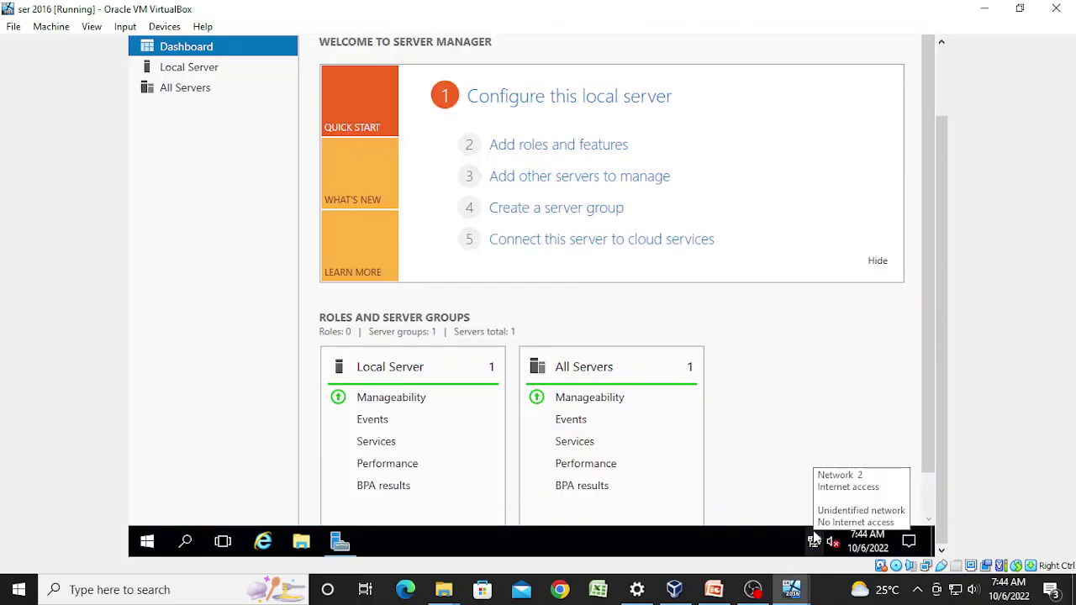
# Step: From Local Server, open Network Connections and confirm Ethernet's IPv4 is static 5.0.0.1
pyautogui.click(206, 76)
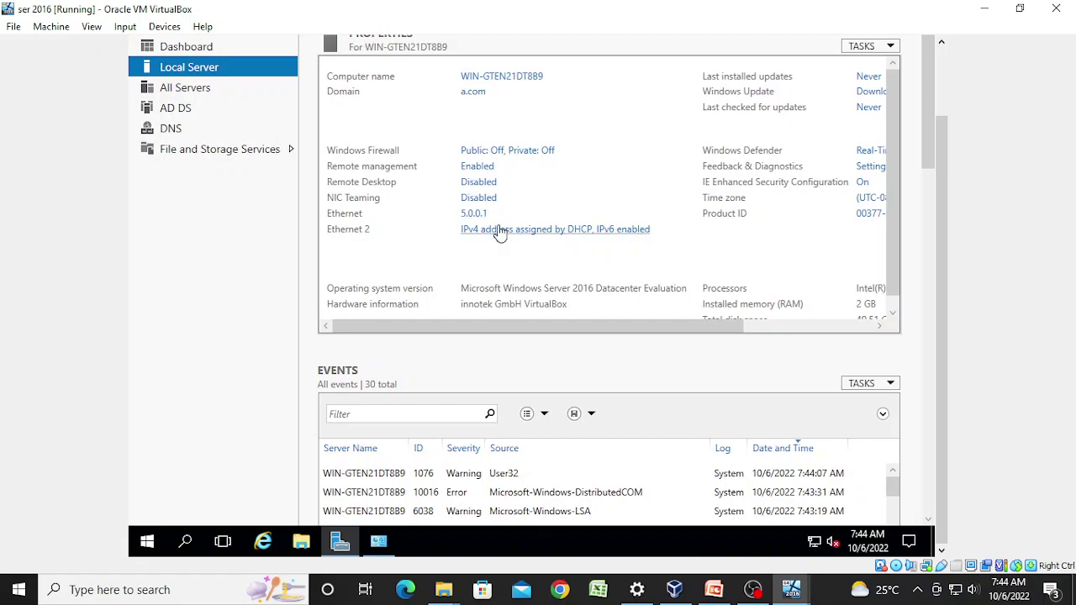
pyautogui.click(499, 233)
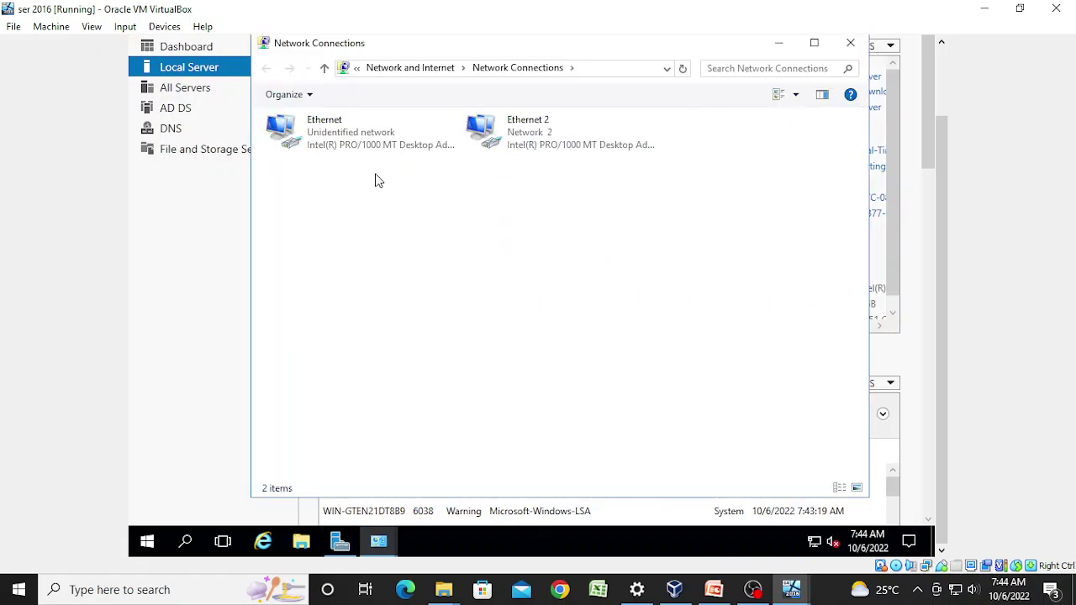
pyautogui.rightClick(362, 132)
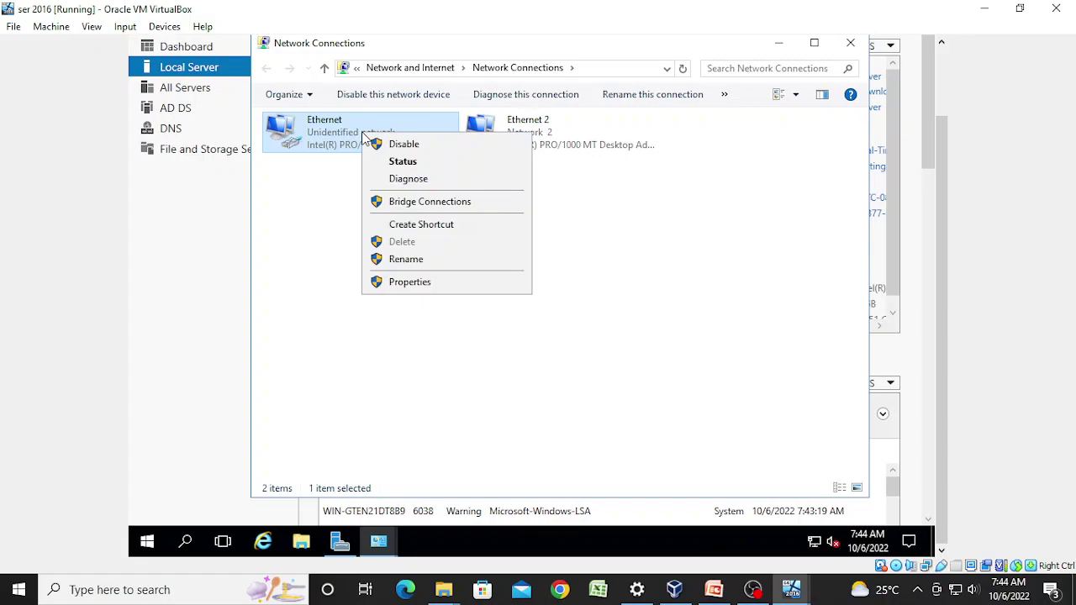
pyautogui.click(435, 283)
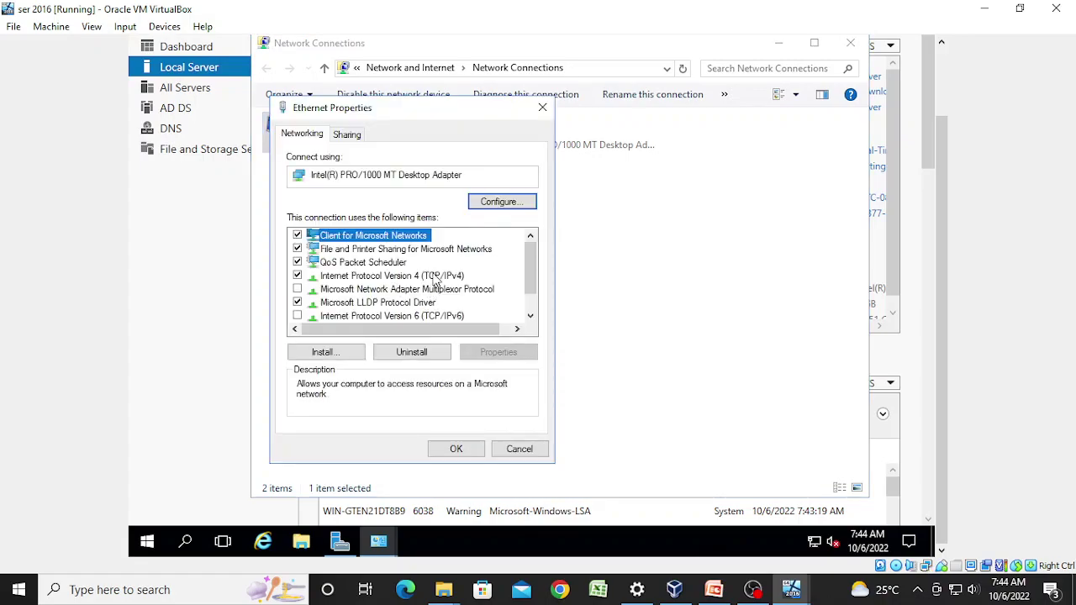
pyautogui.click(434, 277)
pyautogui.click(521, 350)
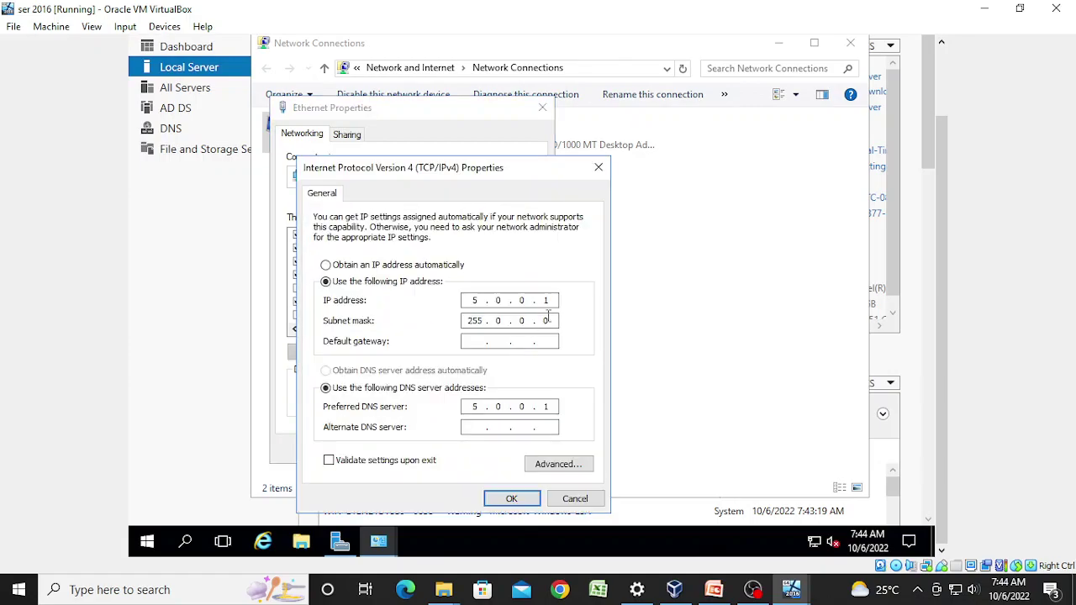
pyautogui.click(509, 496)
pyautogui.click(471, 452)
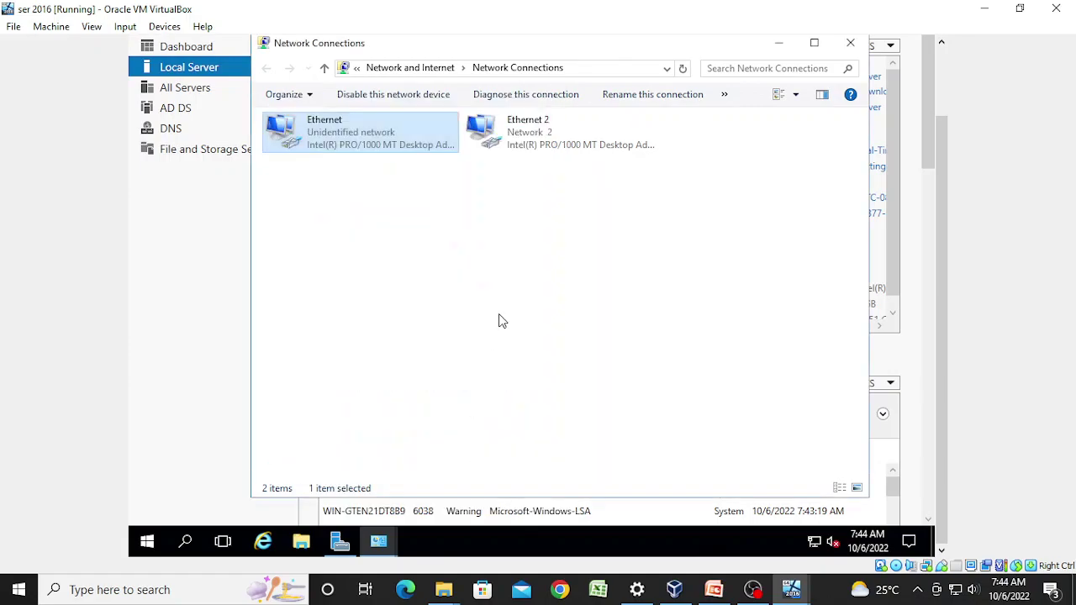
pyautogui.click(536, 140)
# Step: Give Ethernet 2 static IPv4 100.0.0.1, mask 255.0.0.0, DNS 100.0.0.1
pyautogui.rightClick(528, 140)
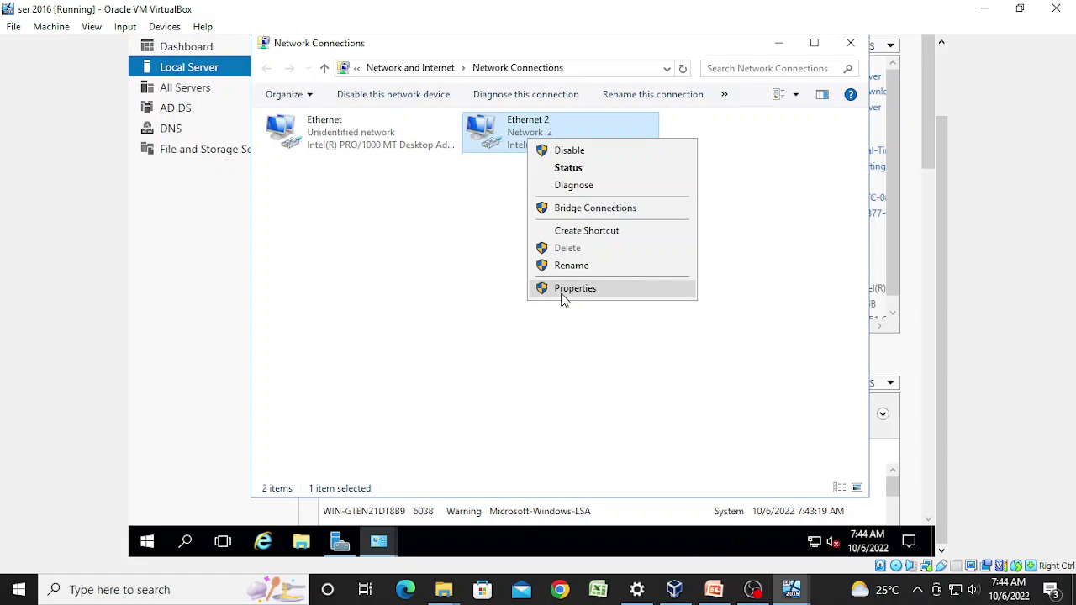
pyautogui.click(564, 290)
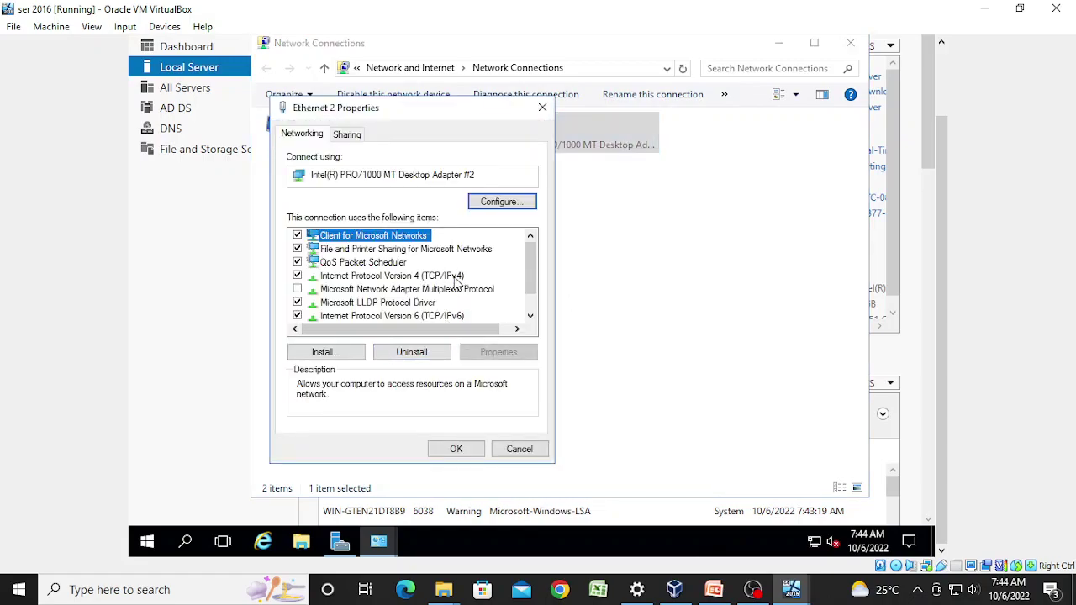
pyautogui.click(455, 278)
pyautogui.click(475, 353)
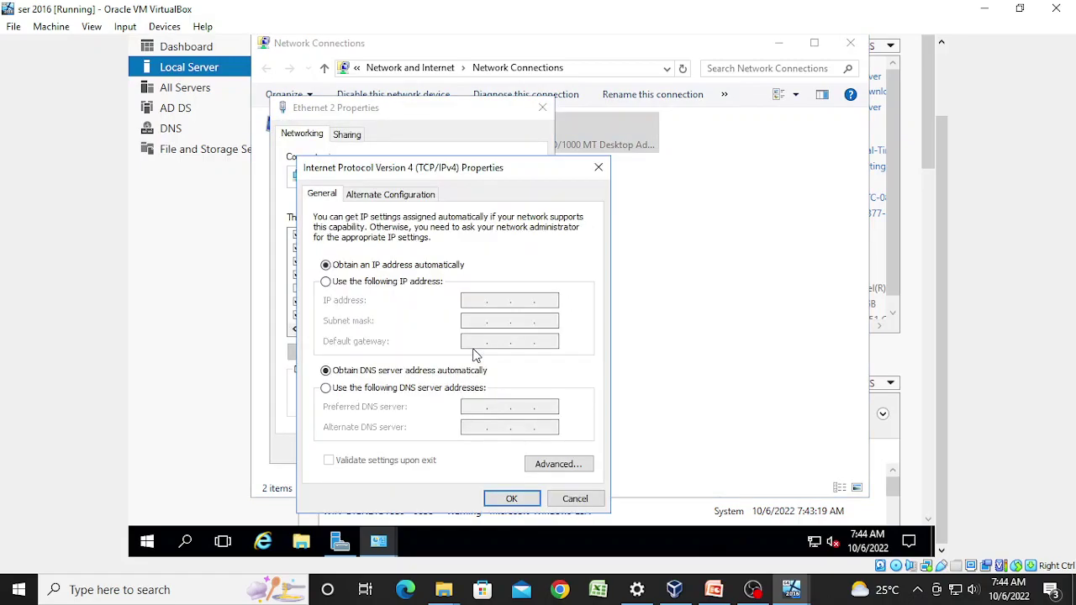
pyautogui.click(388, 283)
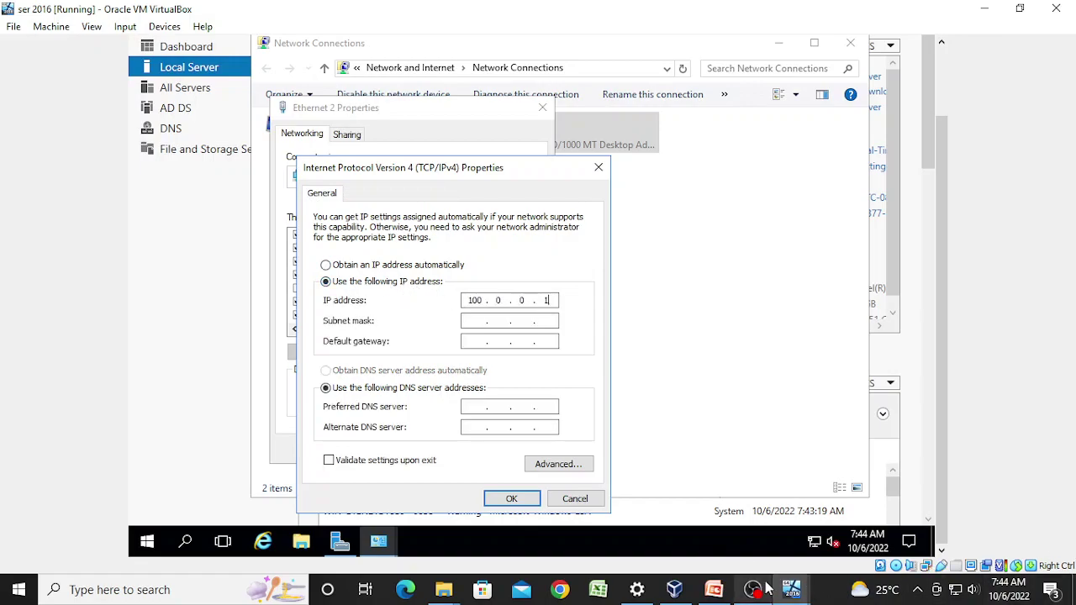
pyautogui.press('Tab')
pyautogui.press('Tab')
pyautogui.press('Tab')
pyautogui.press('Tab')
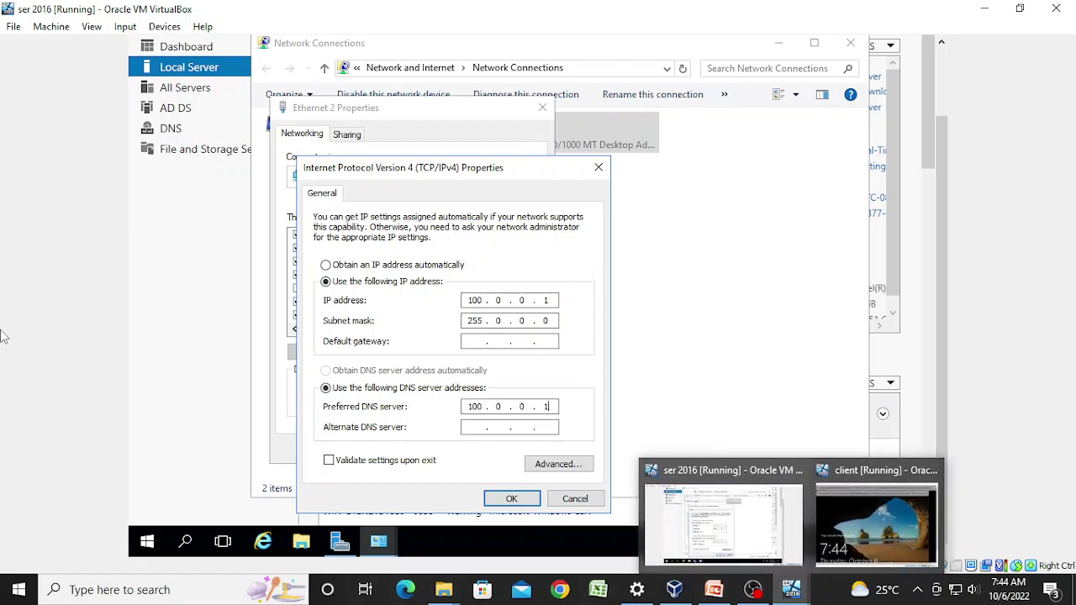
pyautogui.click(511, 498)
# Step: Disable IPv6 and both Link-Layer Topology Discovery items on Ethernet 2, then close Network Connections
pyautogui.scroll(-1, 450, 293)
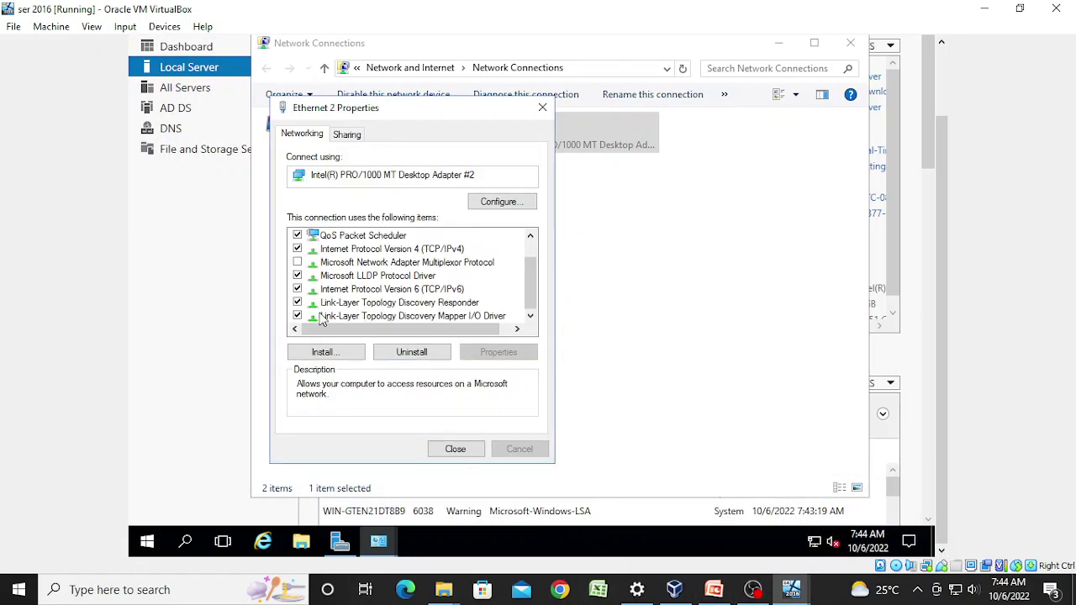
pyautogui.click(297, 289)
pyautogui.click(296, 303)
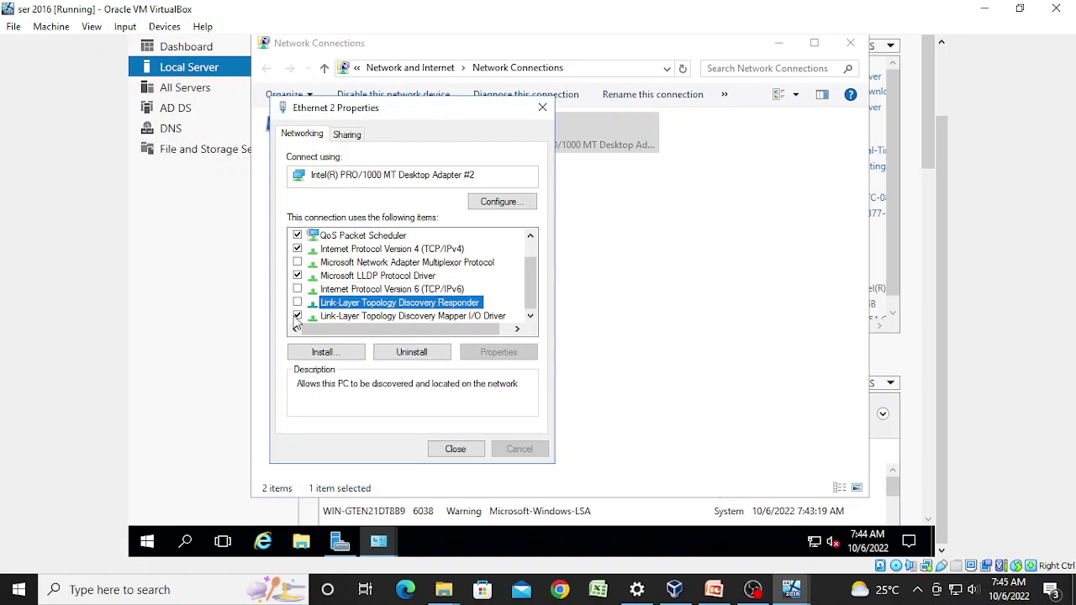
pyautogui.click(297, 317)
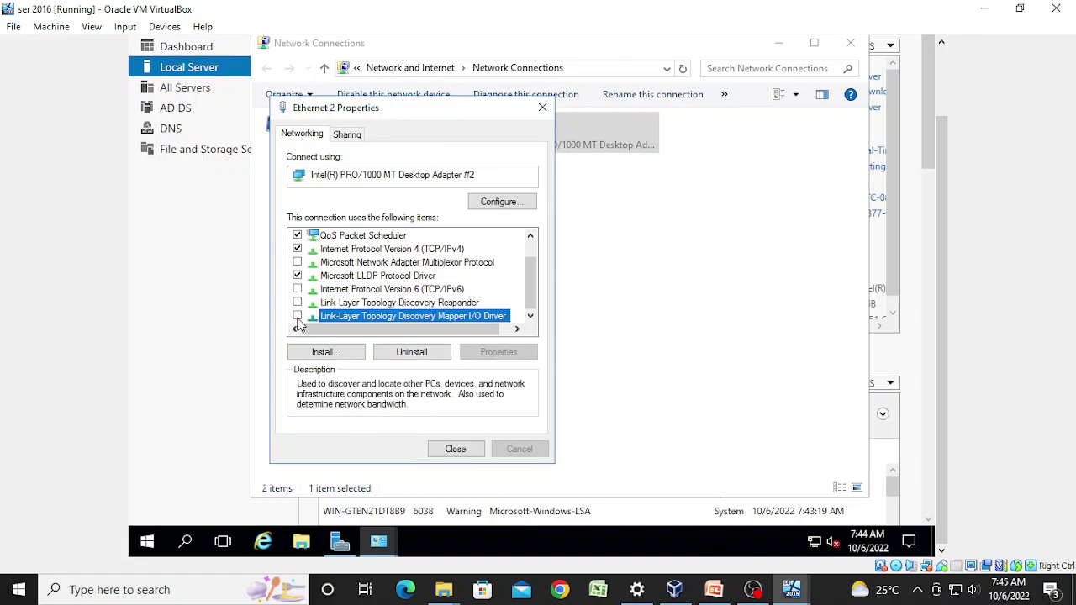
pyautogui.click(468, 449)
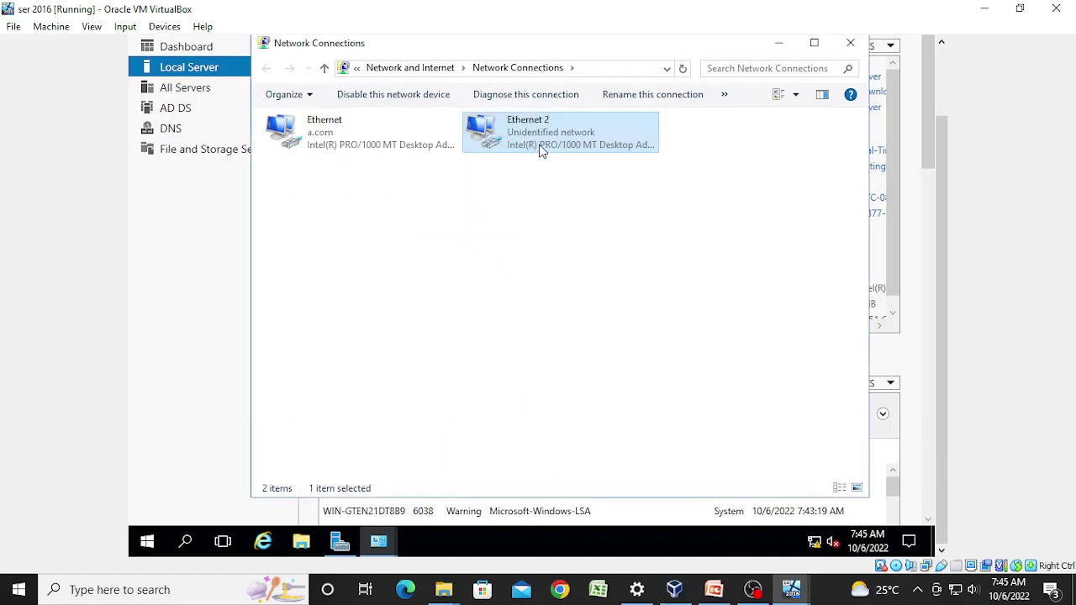
pyautogui.click(850, 43)
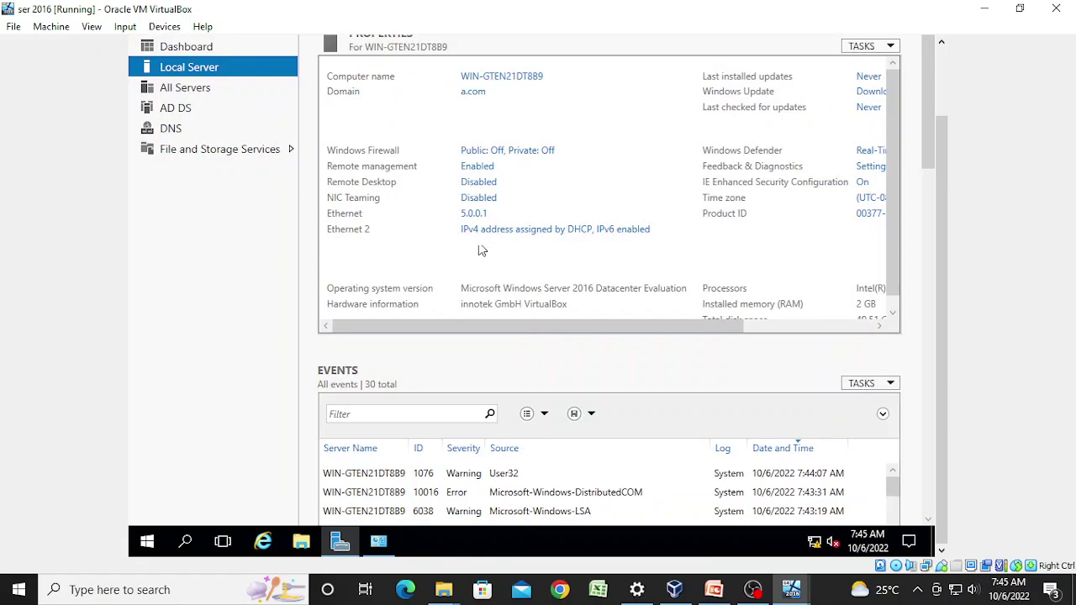
# Step: Refresh Local Server properties to show Ethernet 2 at 100.0.0.1, then start Add Roles and Features
pyautogui.scroll(3, 941, 211)
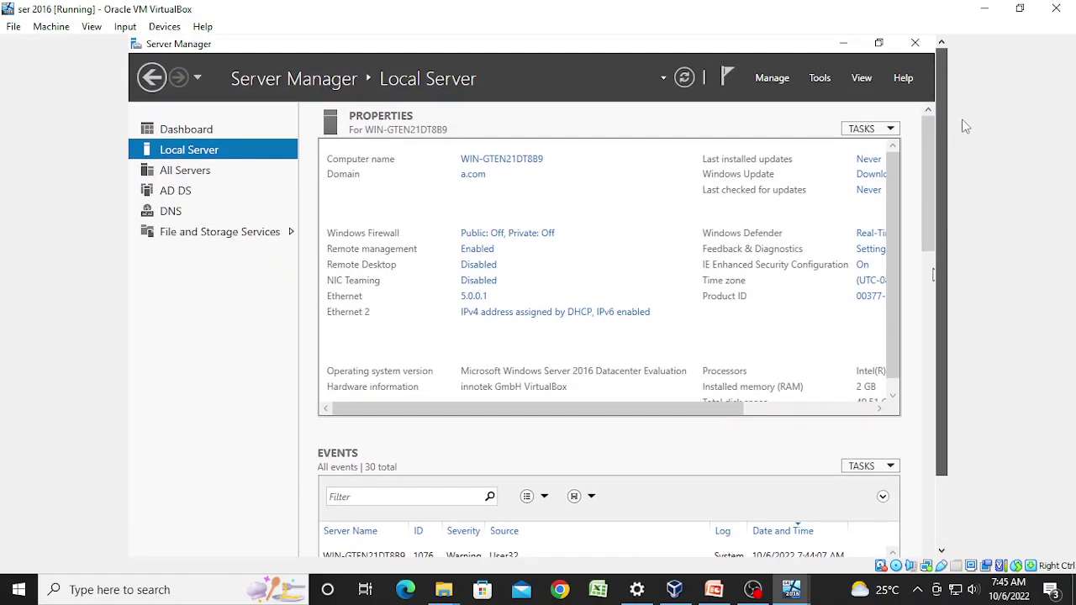
pyautogui.click(683, 80)
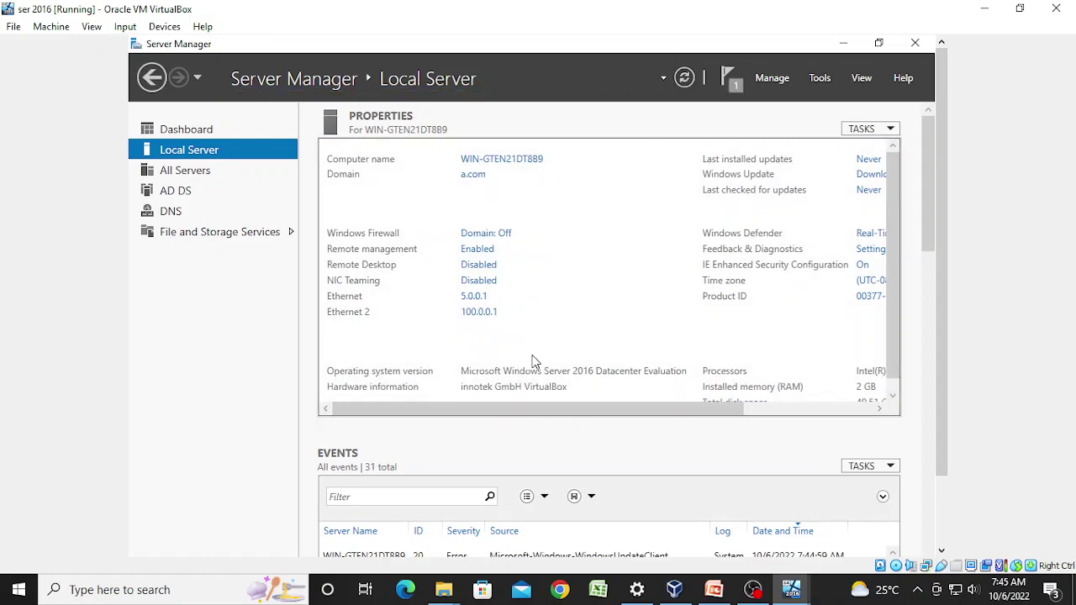
pyautogui.click(784, 85)
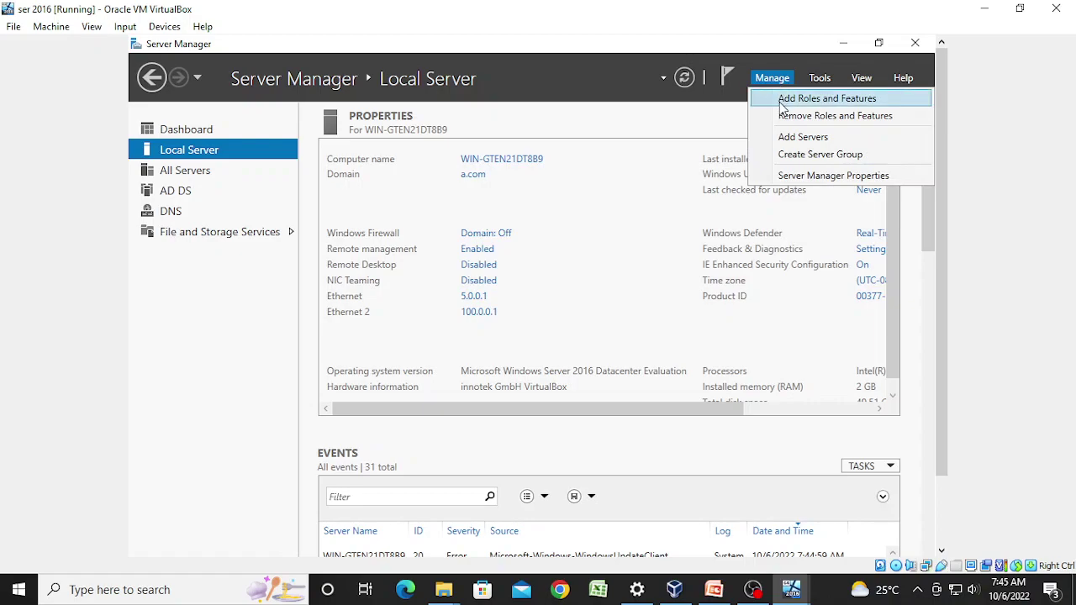
pyautogui.click(782, 103)
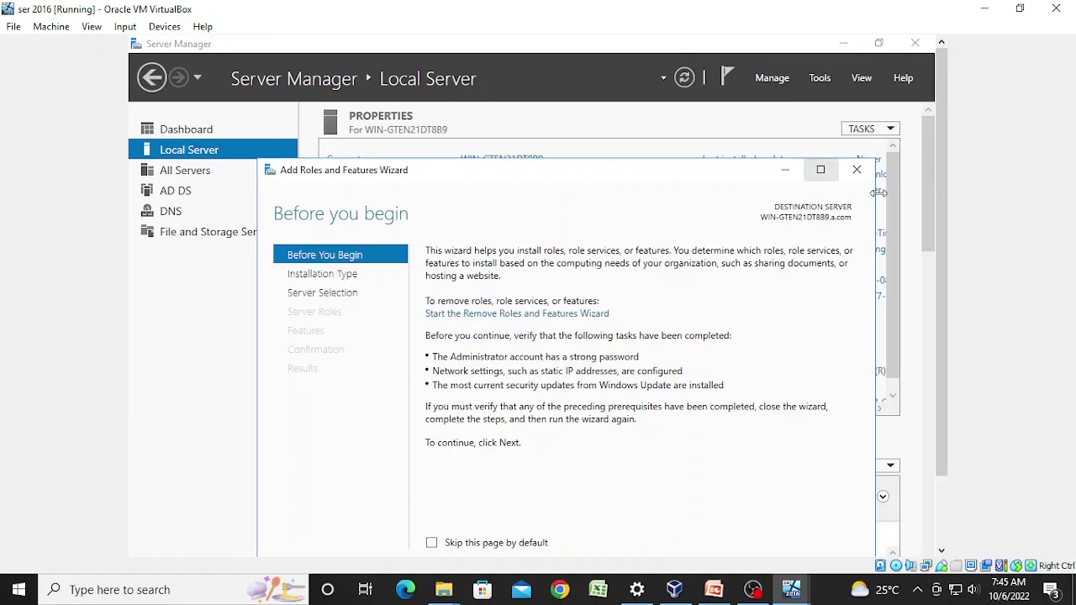
# Step: Advance the wizard keeping the default installation type and this server as destination
pyautogui.moveTo(928, 230); pyautogui.dragTo(924, 271)
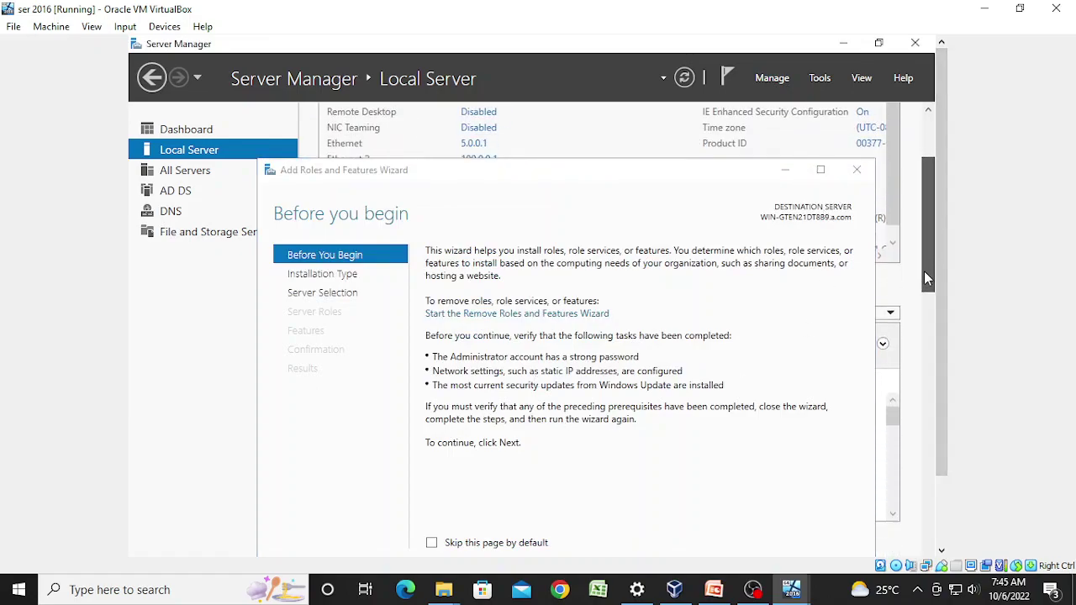
pyautogui.scroll(-3, 942, 277)
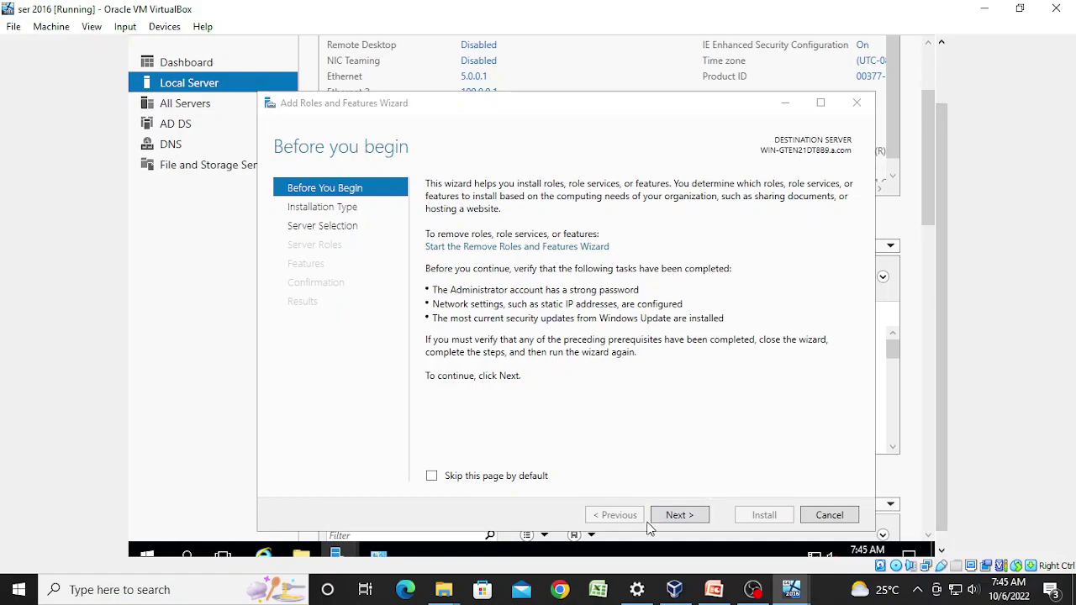
pyautogui.click(660, 520)
pyautogui.click(661, 520)
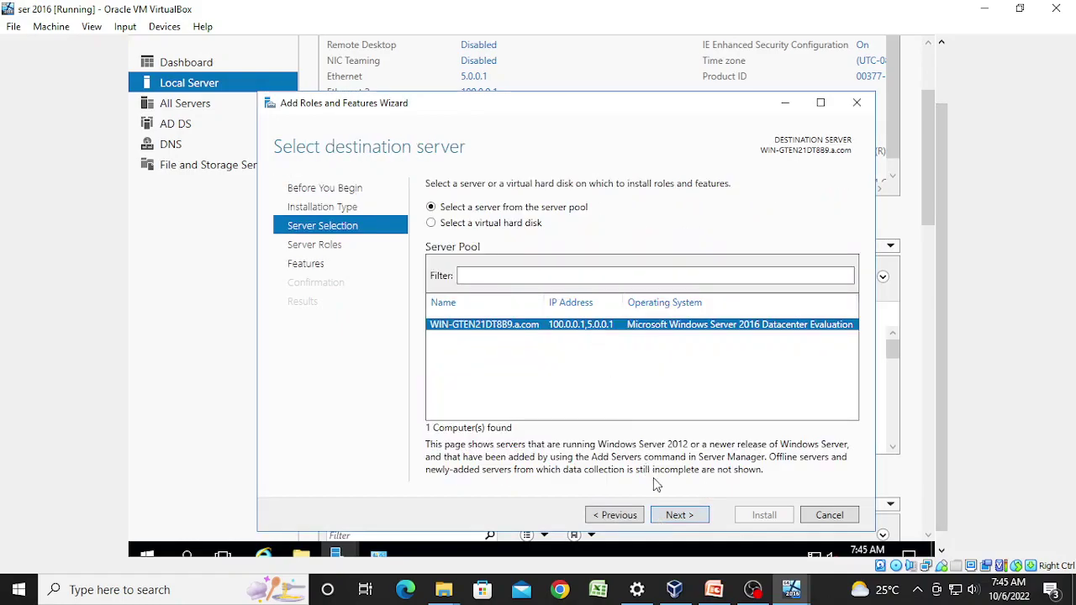
pyautogui.click(677, 520)
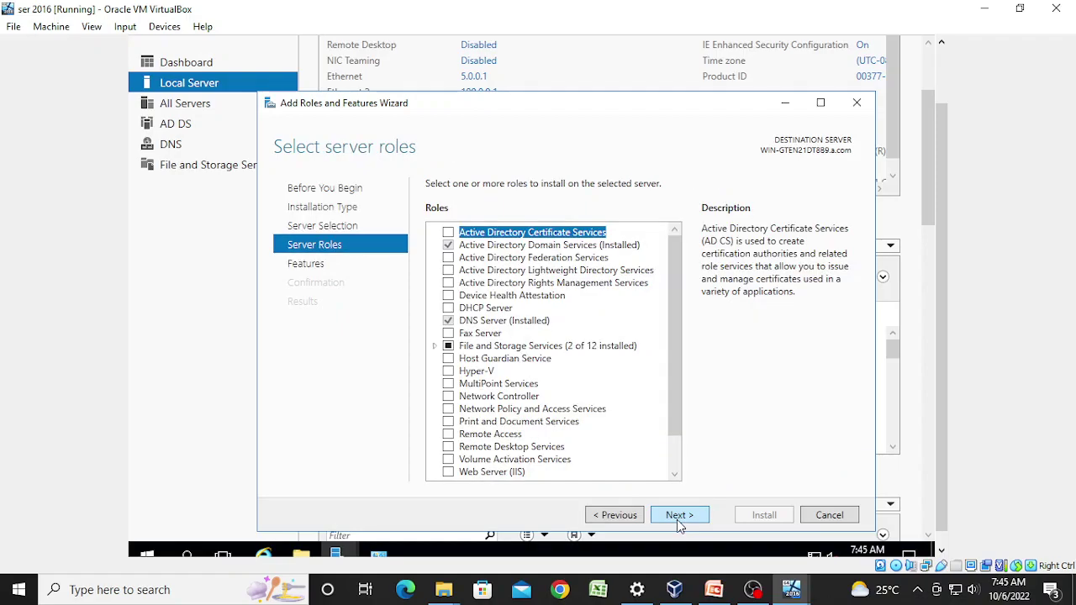
# Step: Select Web Server (IIS) with its required features, keep default role services, and install
pyautogui.click(448, 471)
pyautogui.click(619, 447)
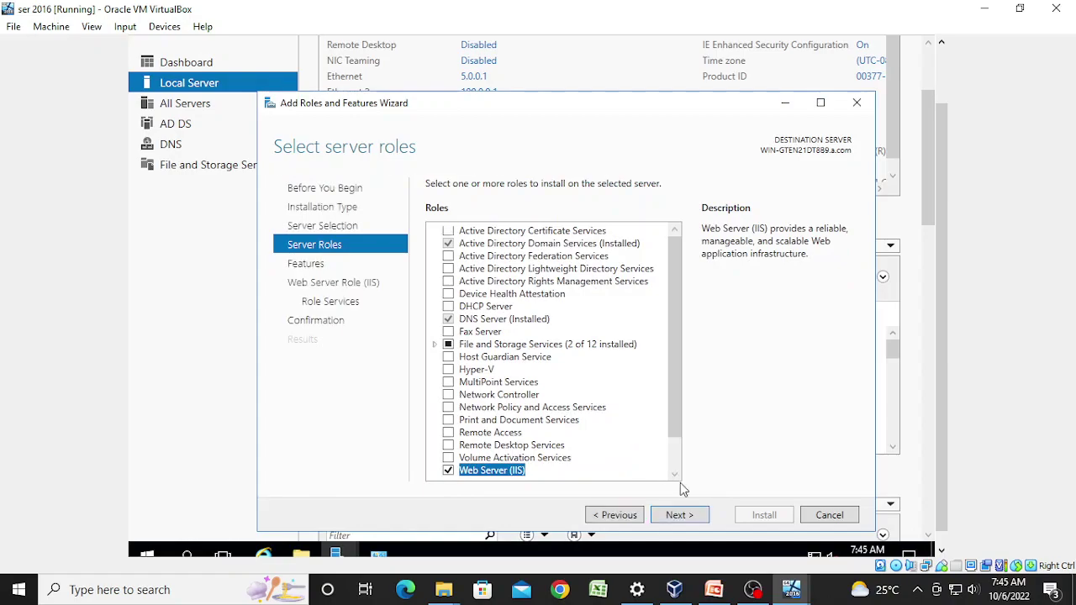
pyautogui.click(694, 523)
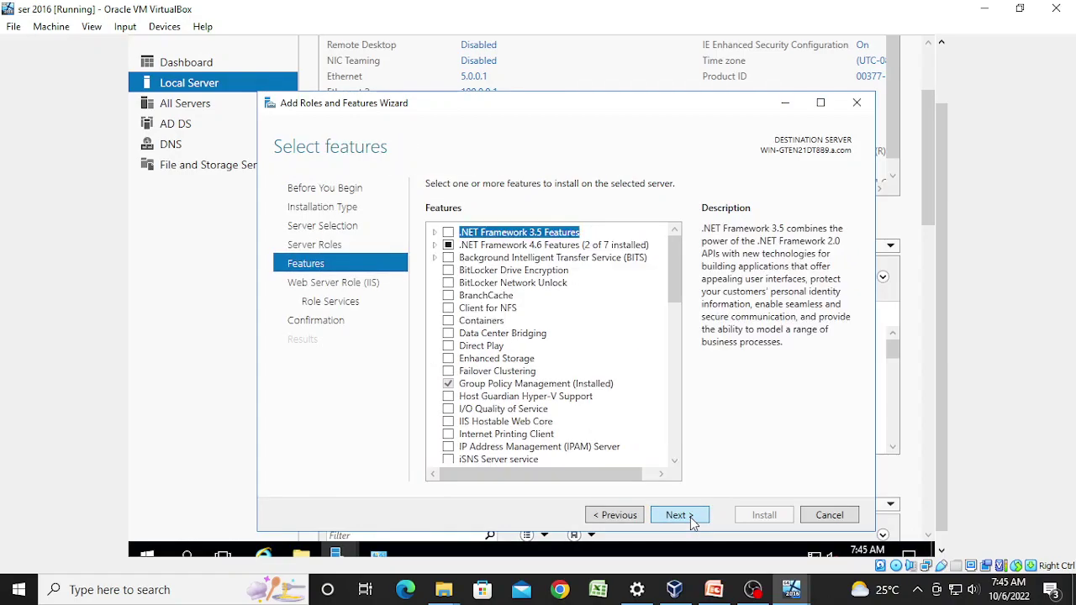
pyautogui.click(694, 523)
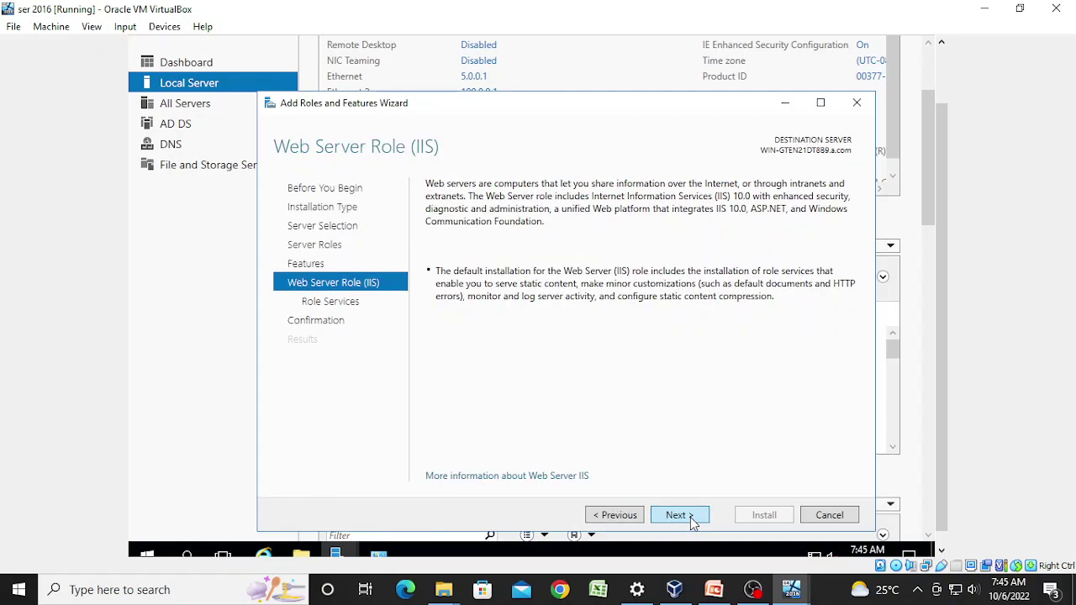
pyautogui.click(693, 523)
pyautogui.click(693, 523)
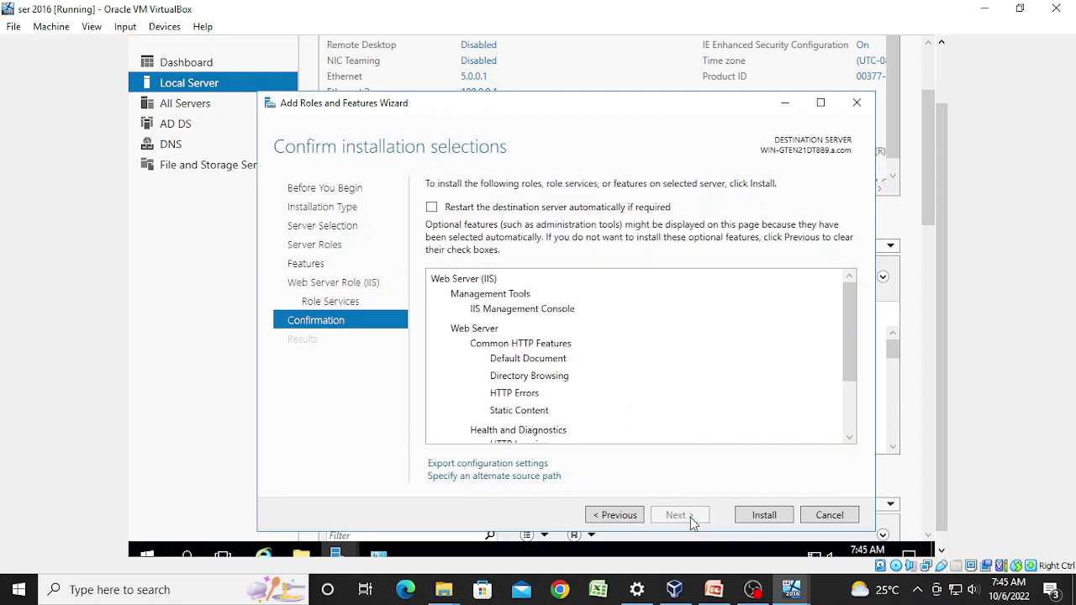
pyautogui.click(761, 515)
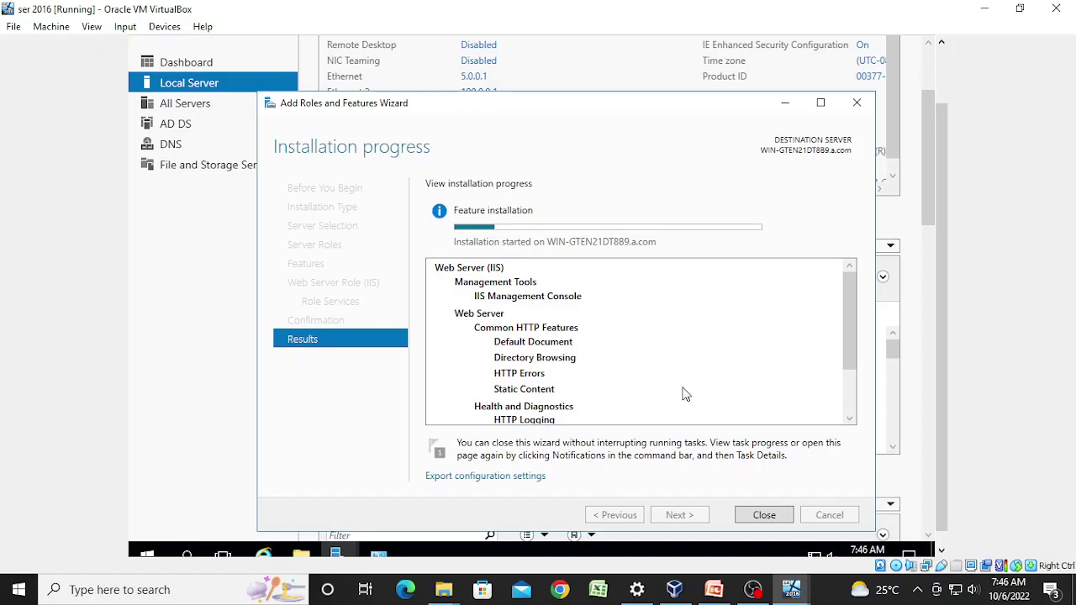
# Step: Bring the ser 2016 window back to front once the IIS installation succeeds
pyautogui.click(753, 590)
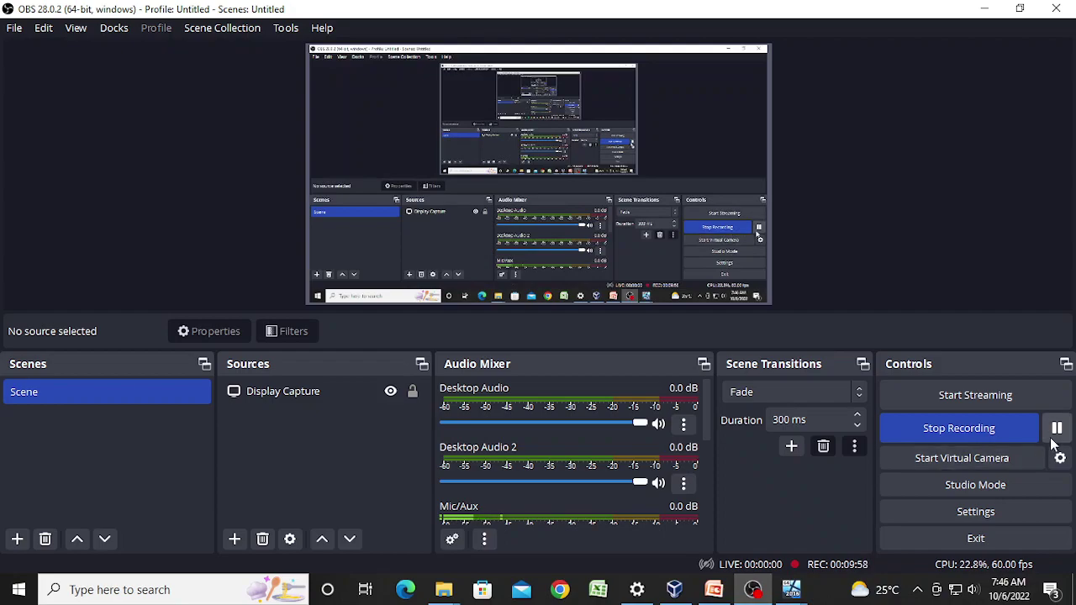
pyautogui.moveTo(792, 591)
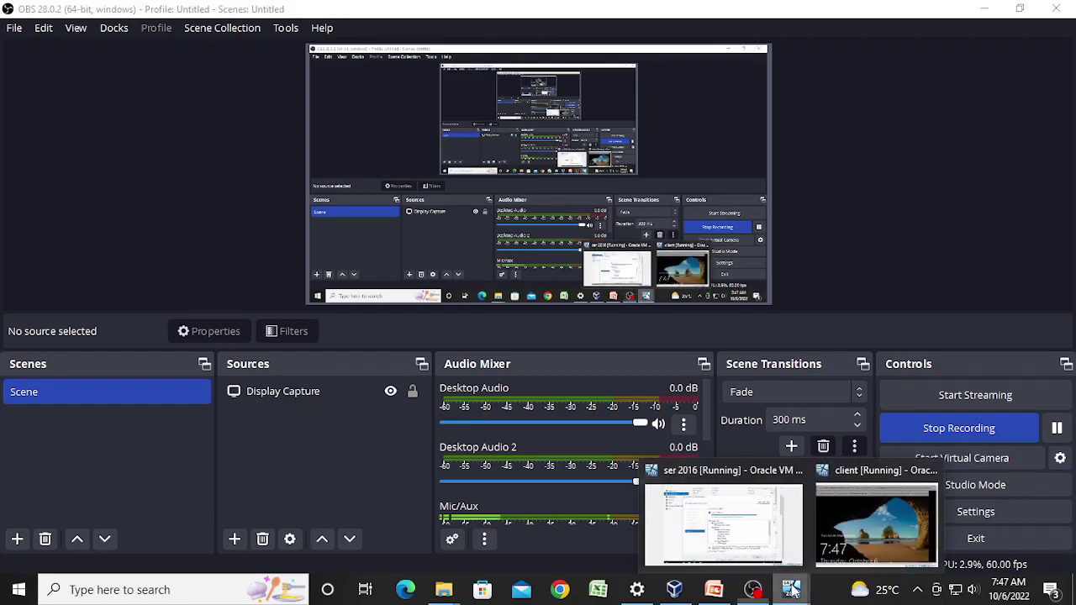
pyautogui.click(724, 521)
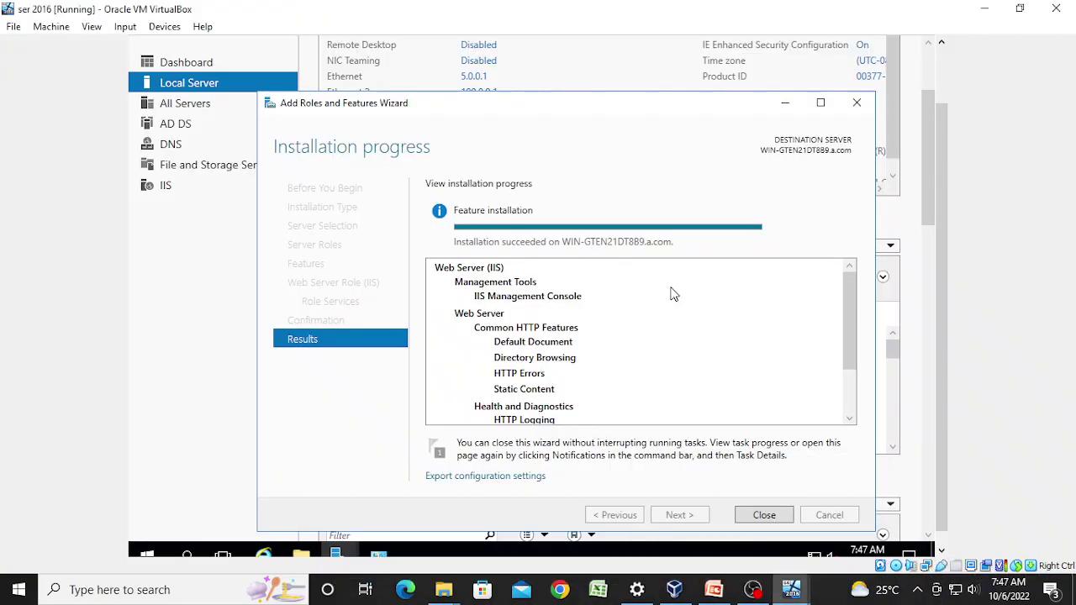
# Step: Close the finished roles wizard and the Network and Sharing Center window
pyautogui.click(763, 516)
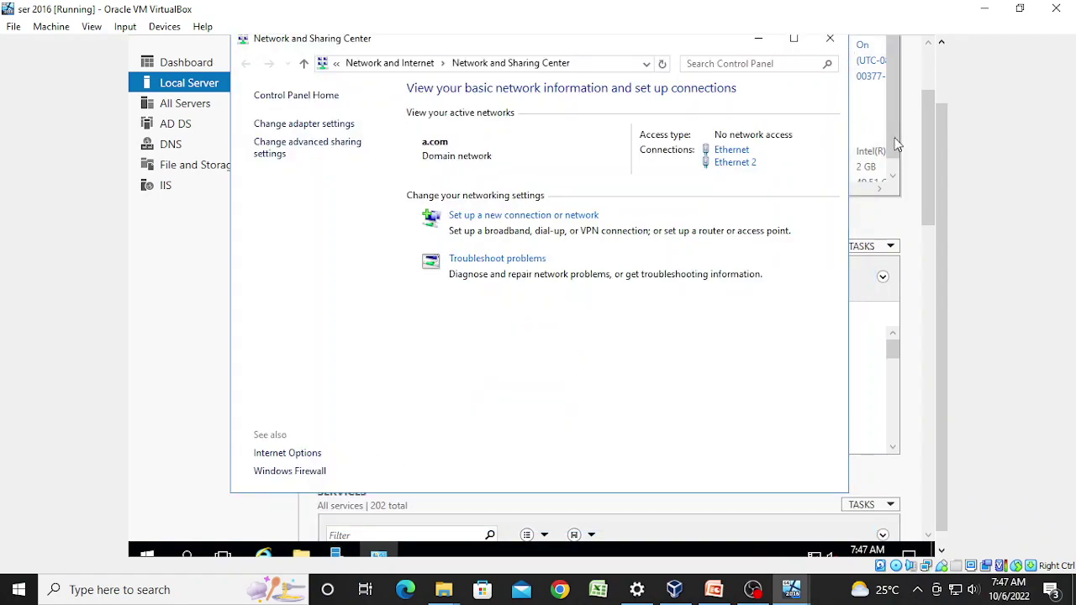
pyautogui.moveTo(942, 218); pyautogui.dragTo(950, 167)
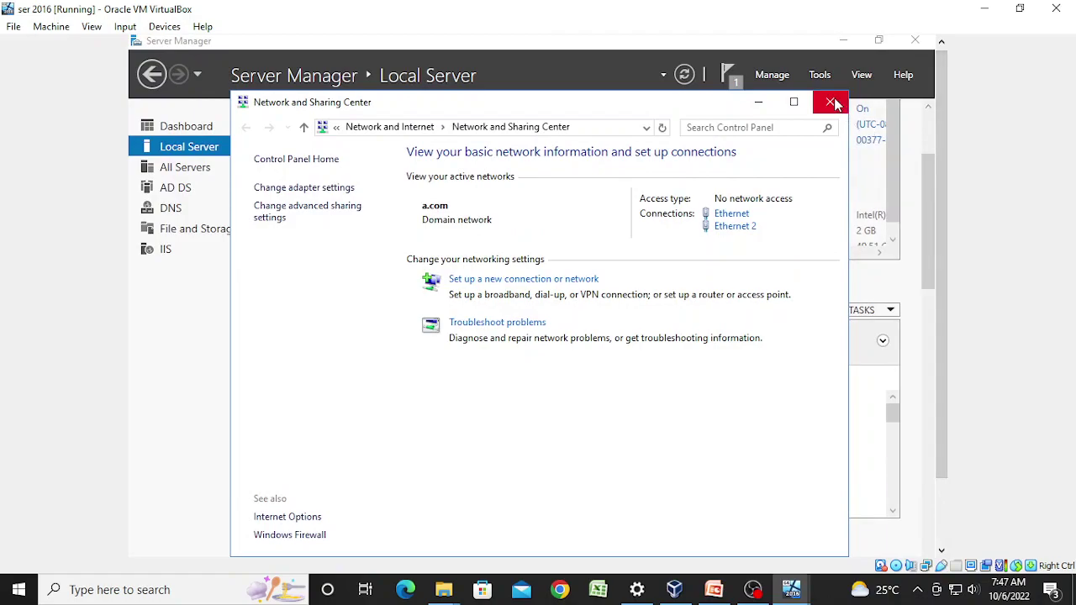
pyautogui.click(830, 101)
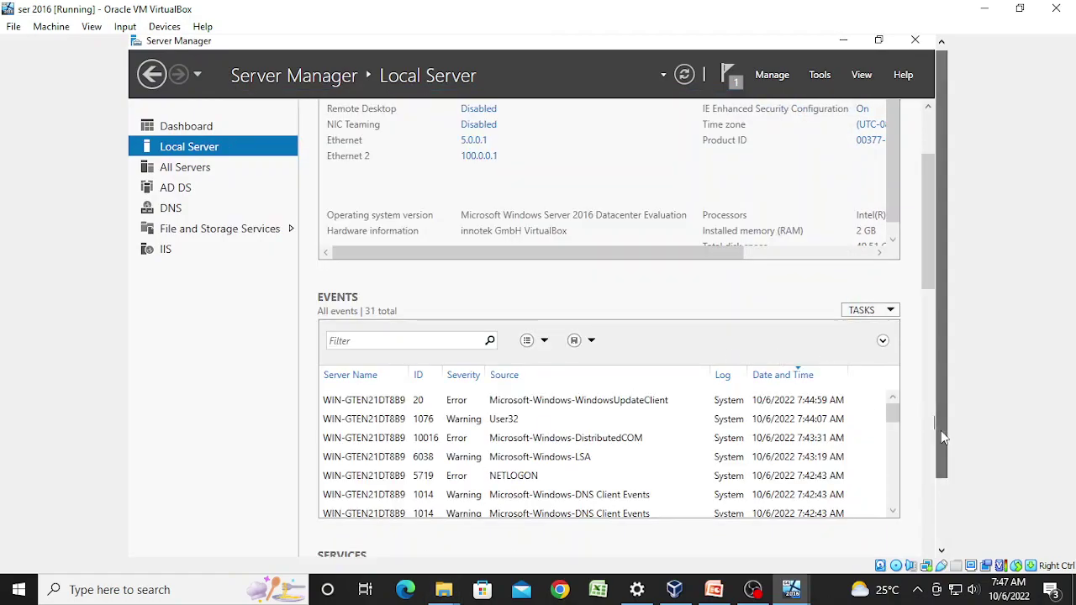
# Step: Open File Explorer from the server's taskbar
pyautogui.click(941, 430)
pyautogui.click(942, 525)
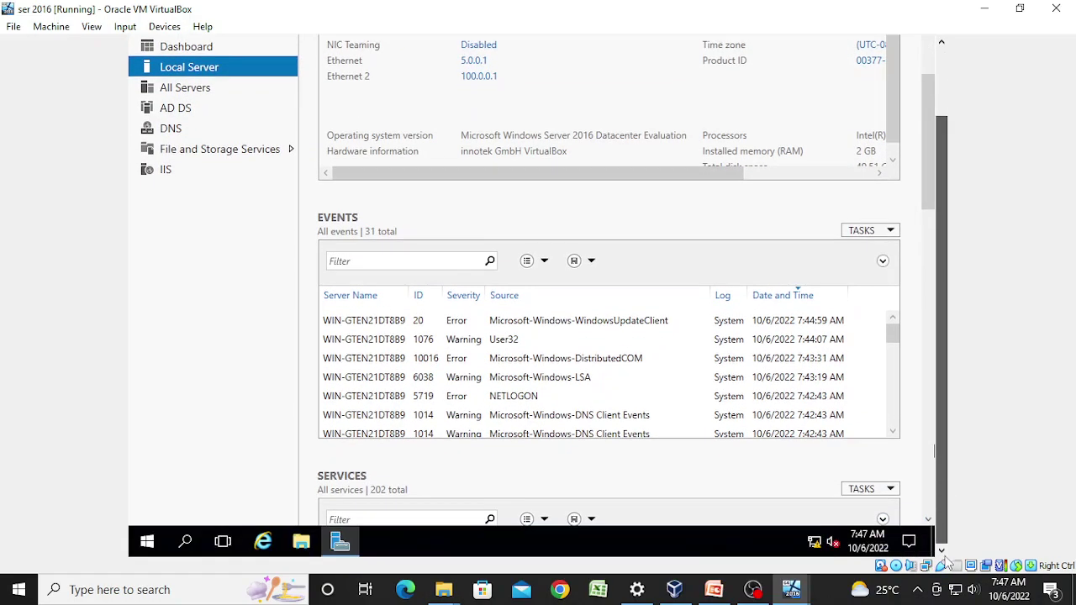
pyautogui.click(301, 543)
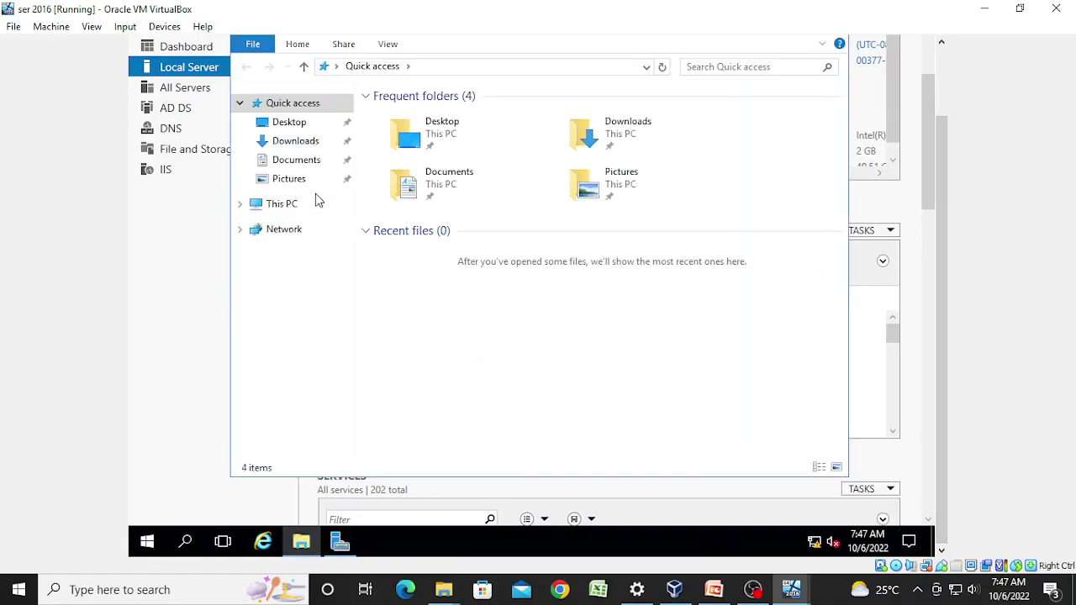
# Step: Browse to C:\inetpub\wwwroot in File Explorer
pyautogui.click(290, 206)
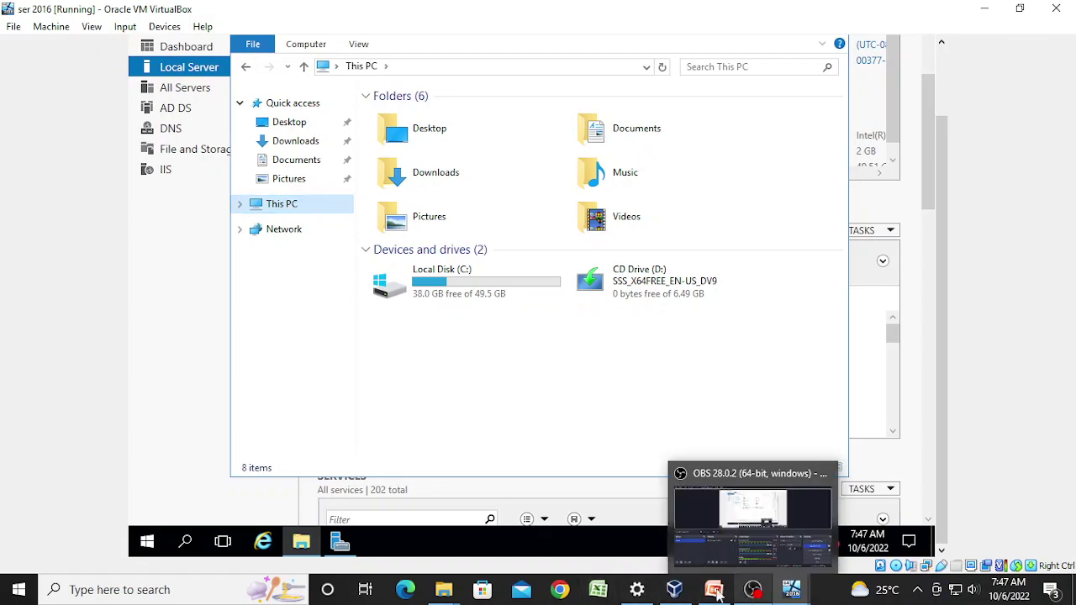
pyautogui.click(496, 290)
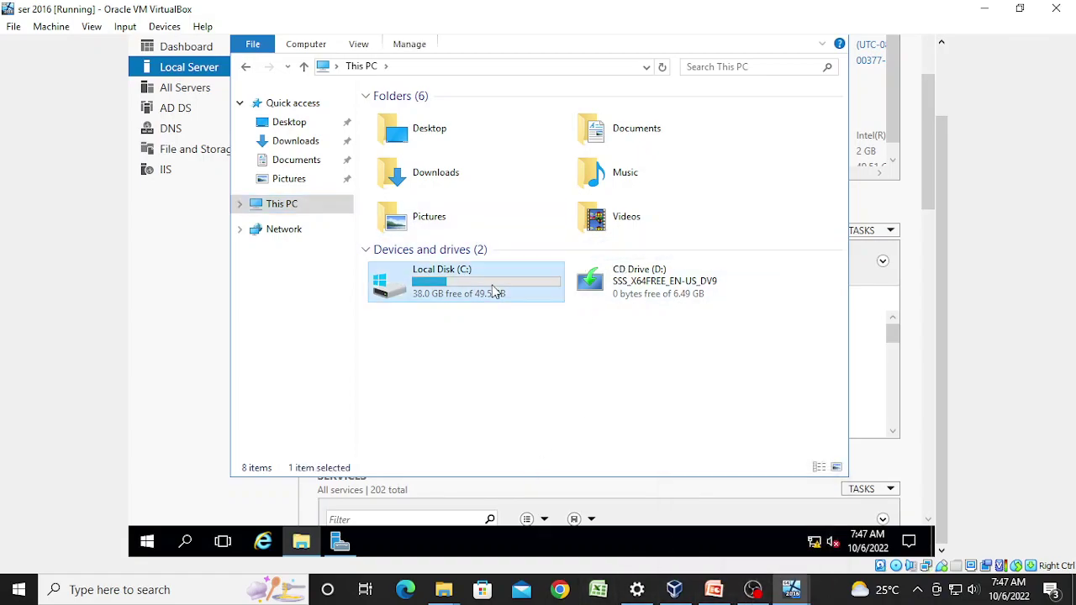
pyautogui.doubleClick(496, 290)
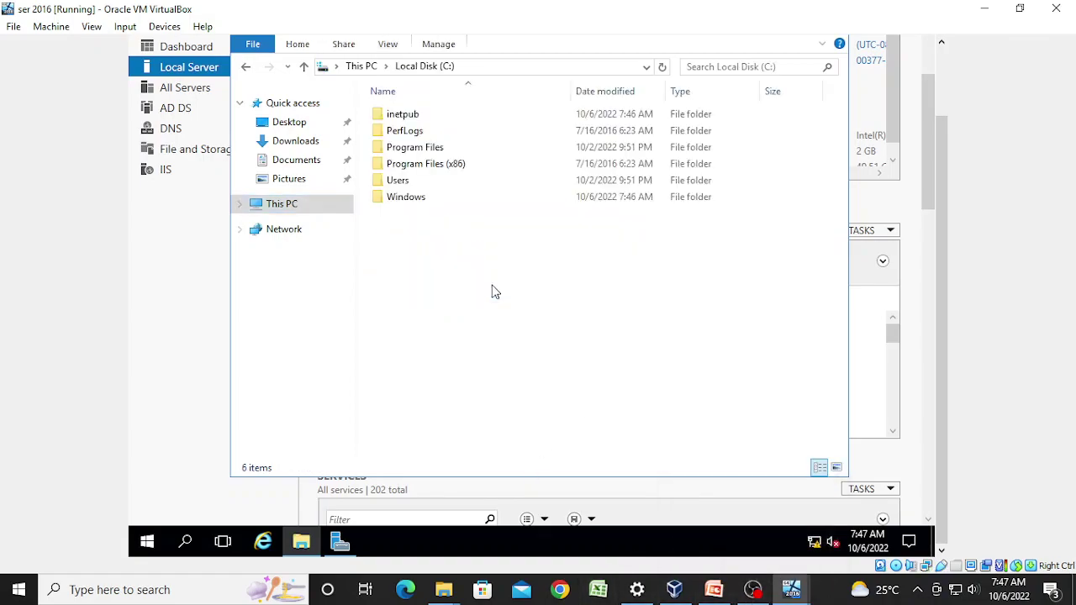
pyautogui.doubleClick(436, 116)
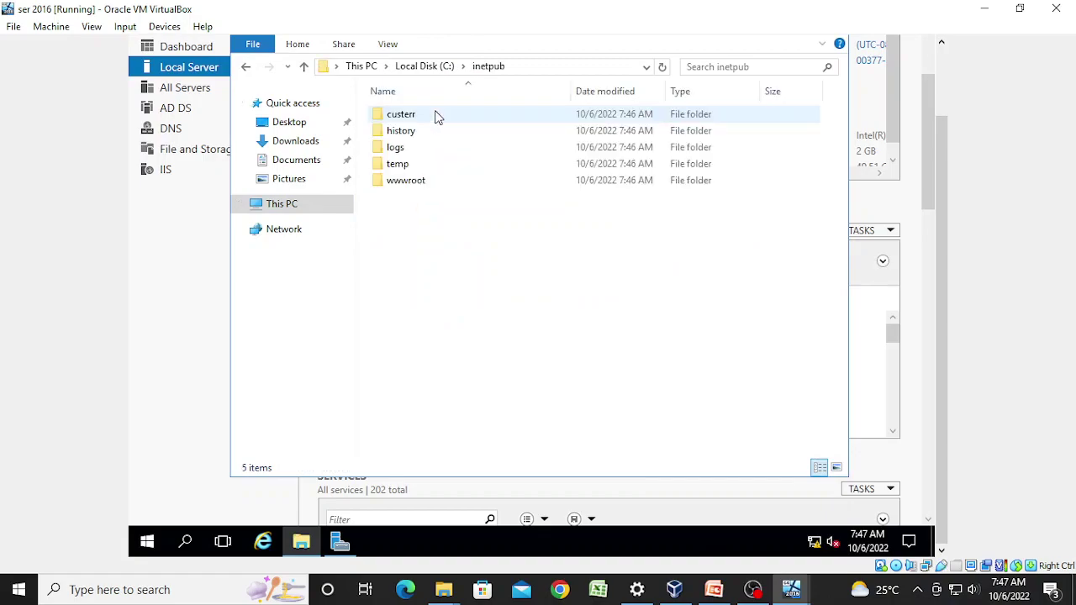
pyautogui.doubleClick(411, 185)
# Step: Create a new folder named hh in wwwroot
pyautogui.rightClick(392, 153)
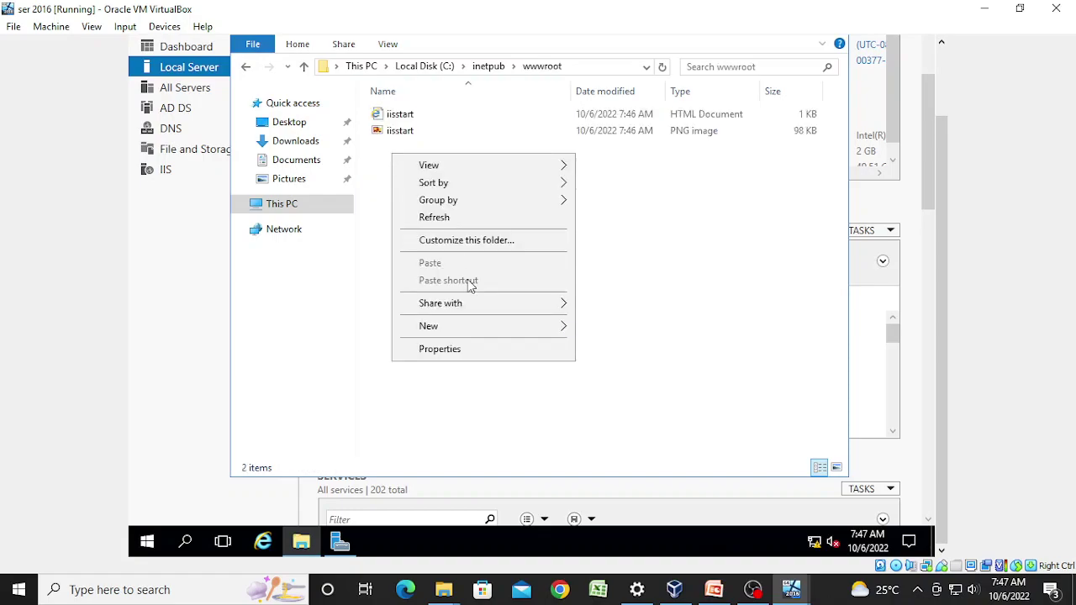
pyautogui.moveTo(473, 328)
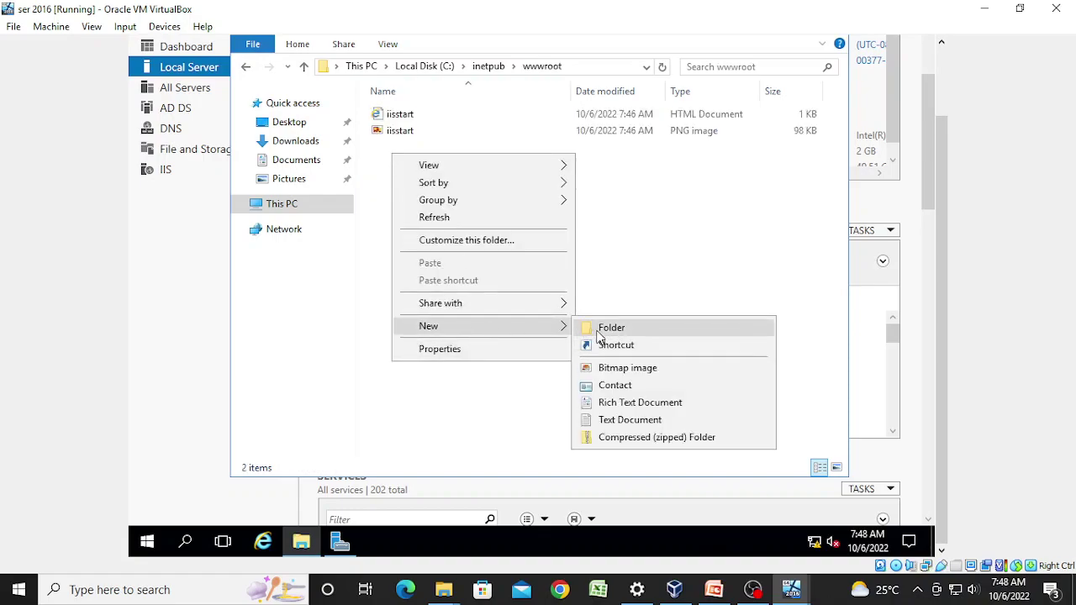
pyautogui.click(604, 328)
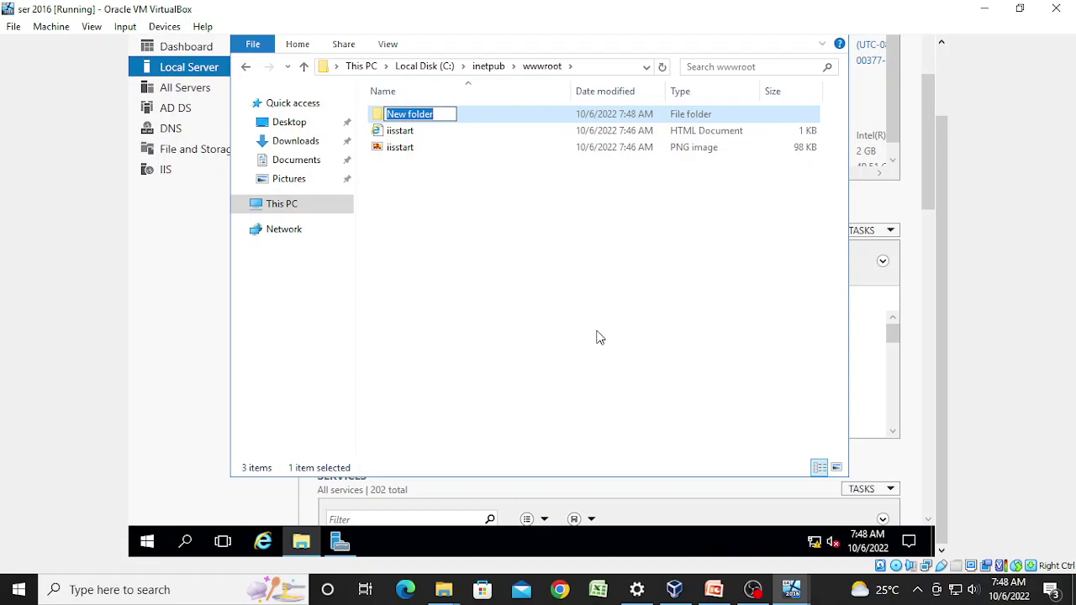
pyautogui.write('hh')
pyautogui.click(383, 117)
# Step: Create a New Text Document inside the hh folder and open it in Notepad
pyautogui.doubleClick(384, 122)
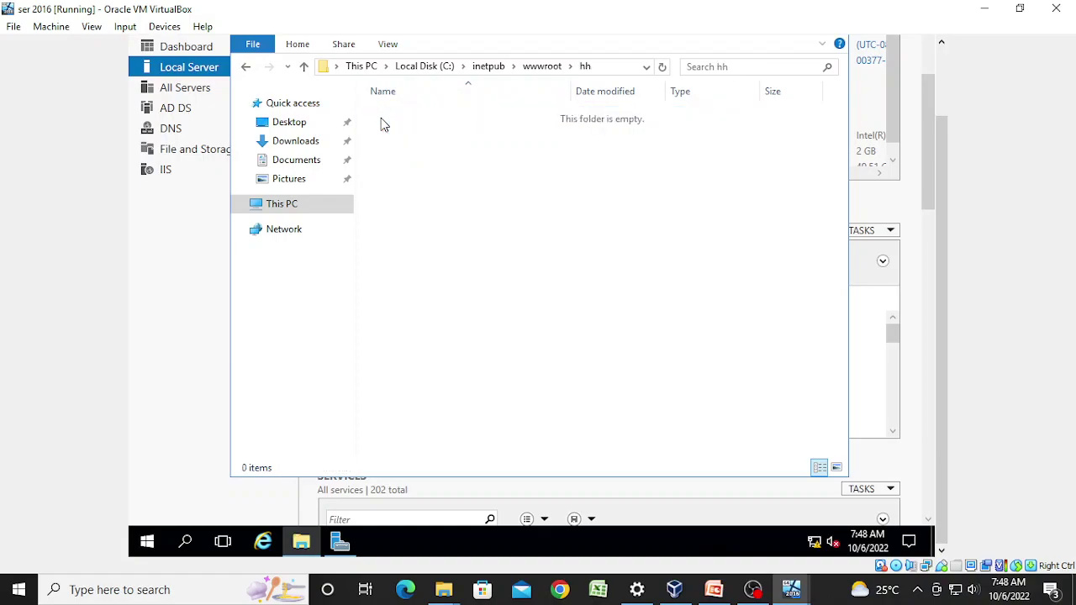
pyautogui.rightClick(414, 177)
pyautogui.moveTo(488, 367)
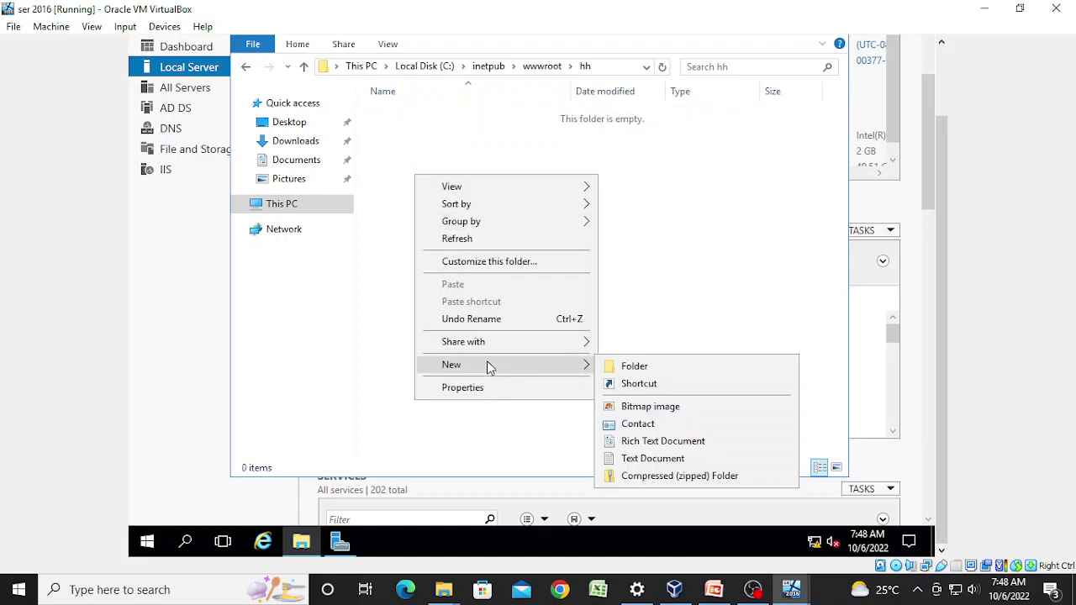
pyautogui.click(626, 465)
pyautogui.click(377, 118)
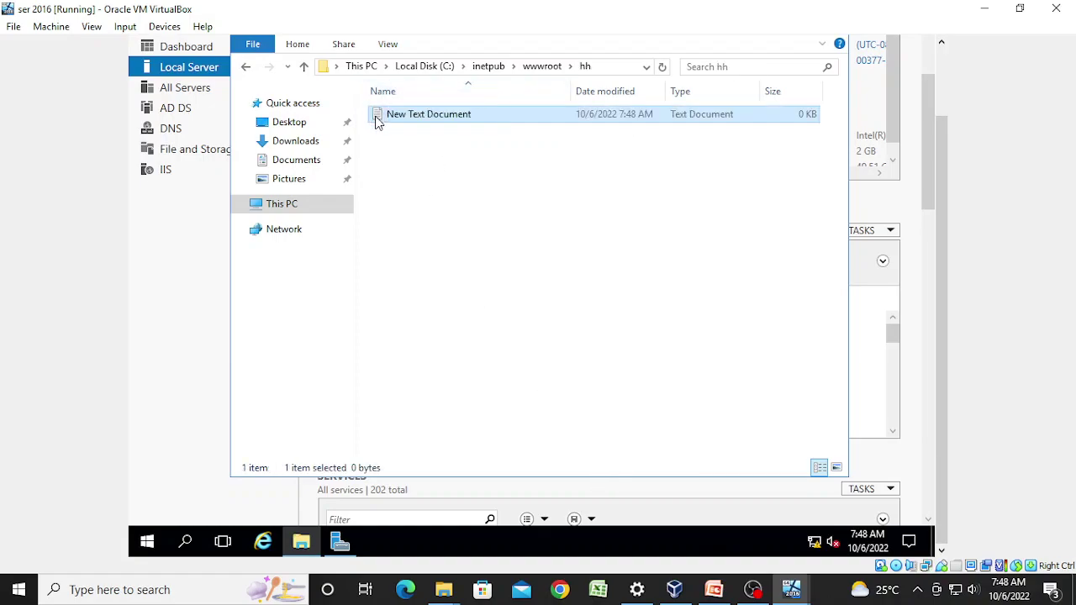
pyautogui.doubleClick(376, 116)
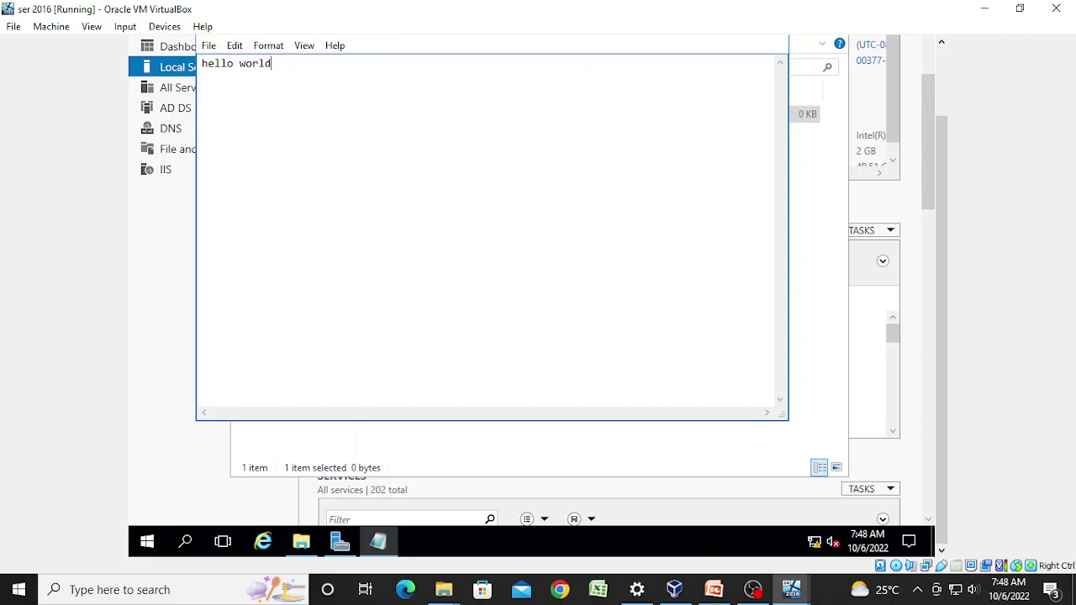
# Step: Save the page as hh.html with the All Files type, then close Notepad
pyautogui.click(208, 45)
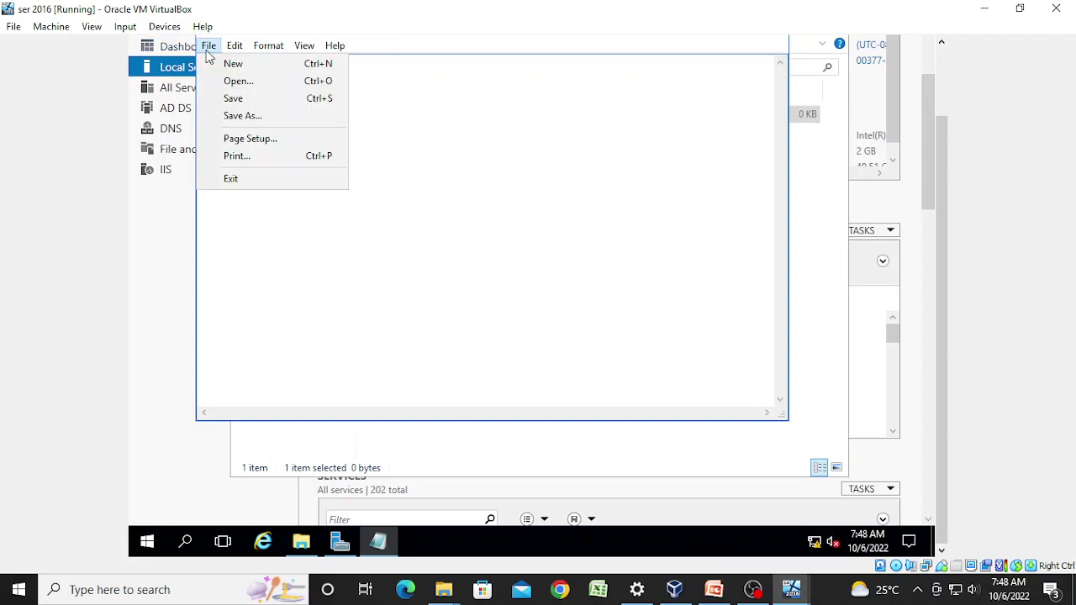
pyautogui.click(235, 117)
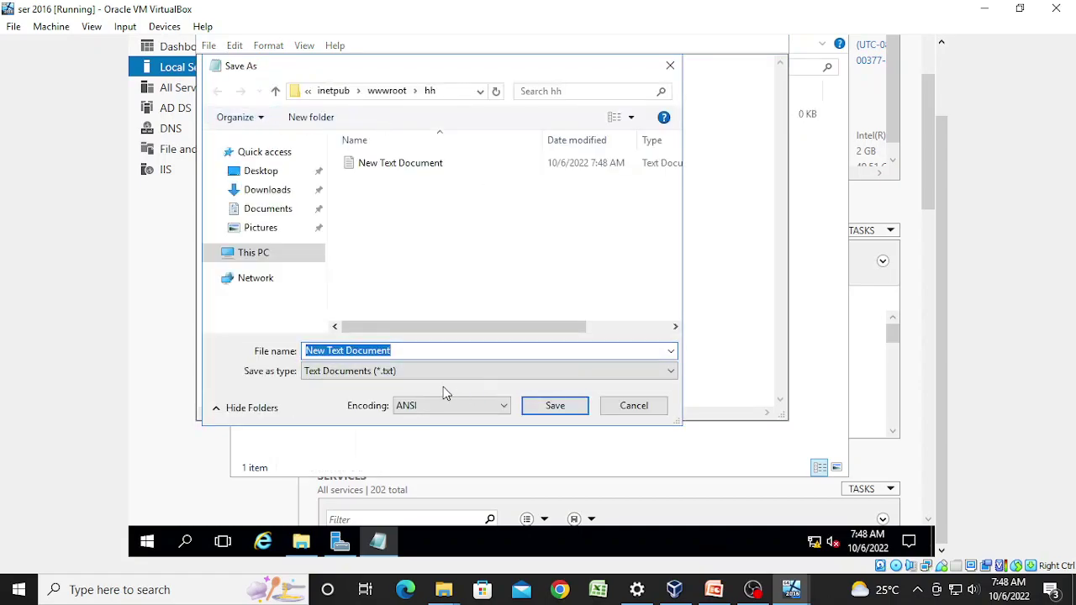
pyautogui.click(445, 375)
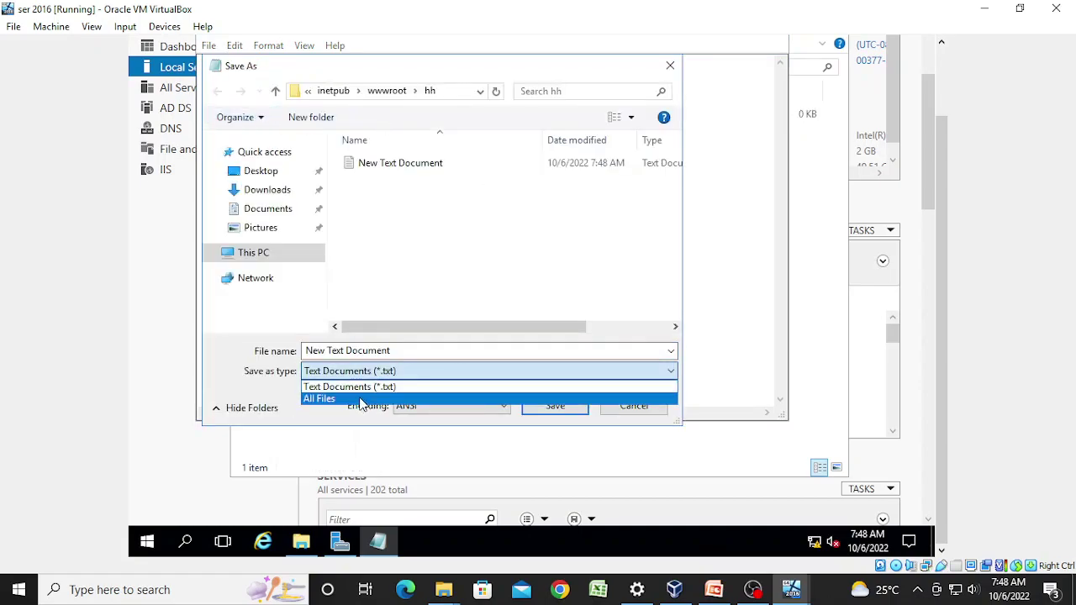
pyautogui.click(360, 400)
pyautogui.click(393, 350)
pyautogui.moveTo(395, 353); pyautogui.dragTo(244, 350)
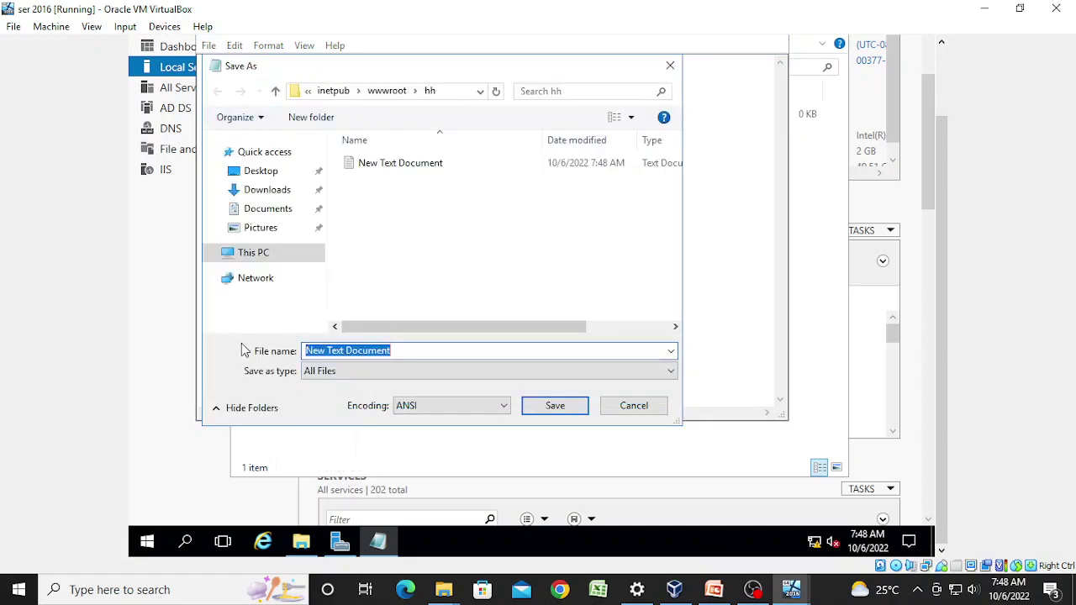
pyautogui.write('hh.')
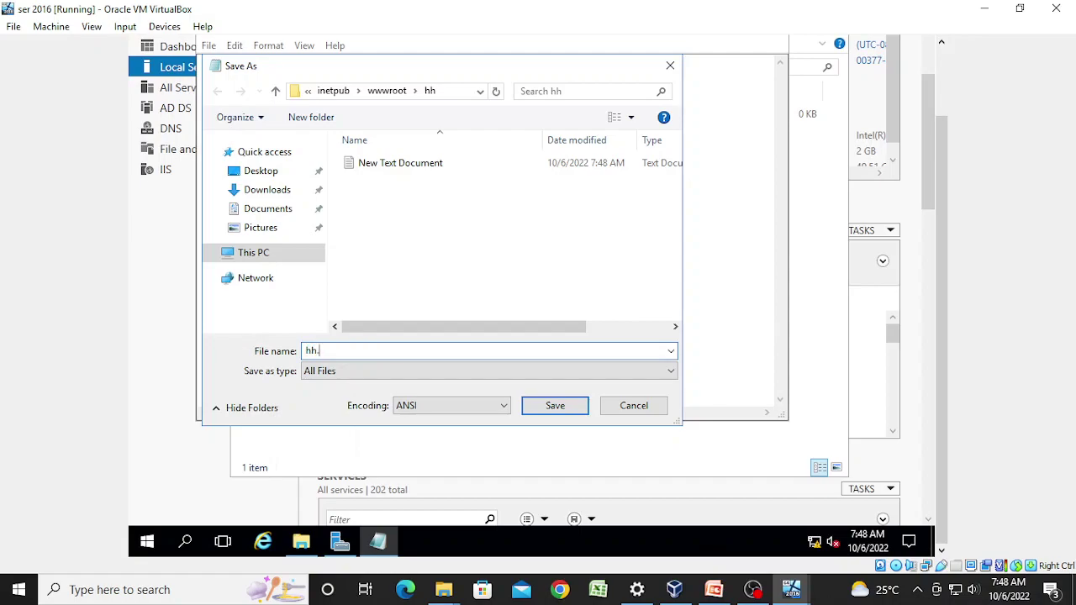
pyautogui.write('html')
pyautogui.moveTo(340, 351); pyautogui.dragTo(241, 346)
pyautogui.click(542, 408)
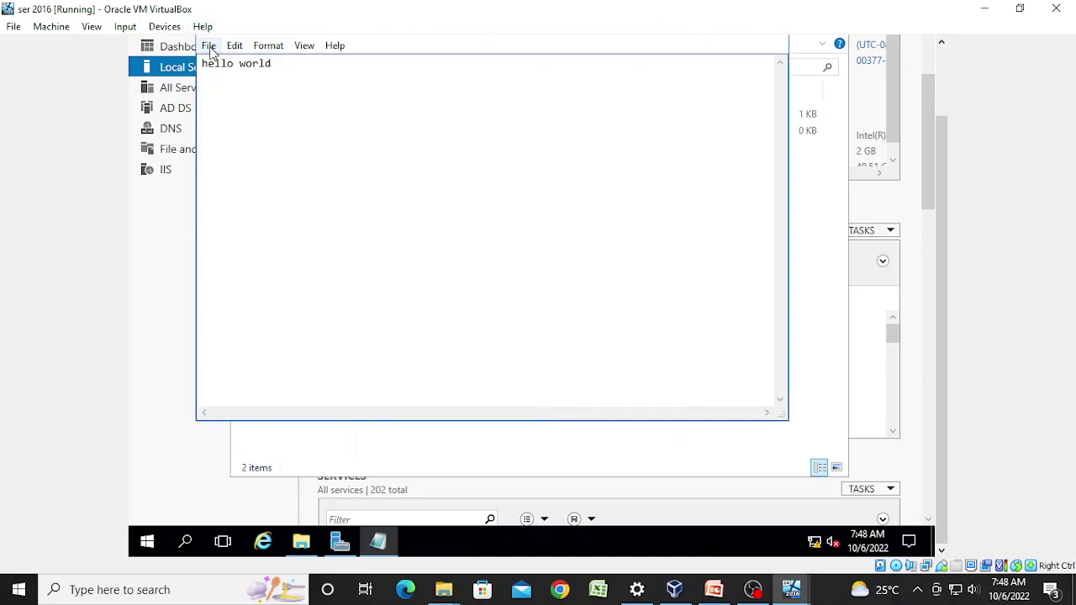
pyautogui.moveTo(945, 384); pyautogui.dragTo(967, 293)
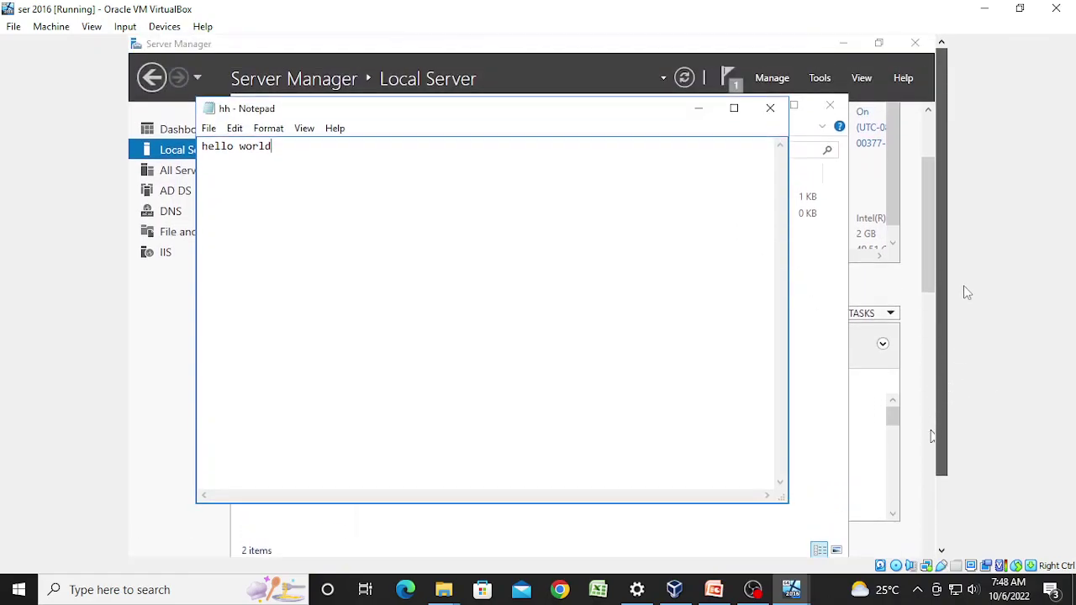
pyautogui.click(770, 108)
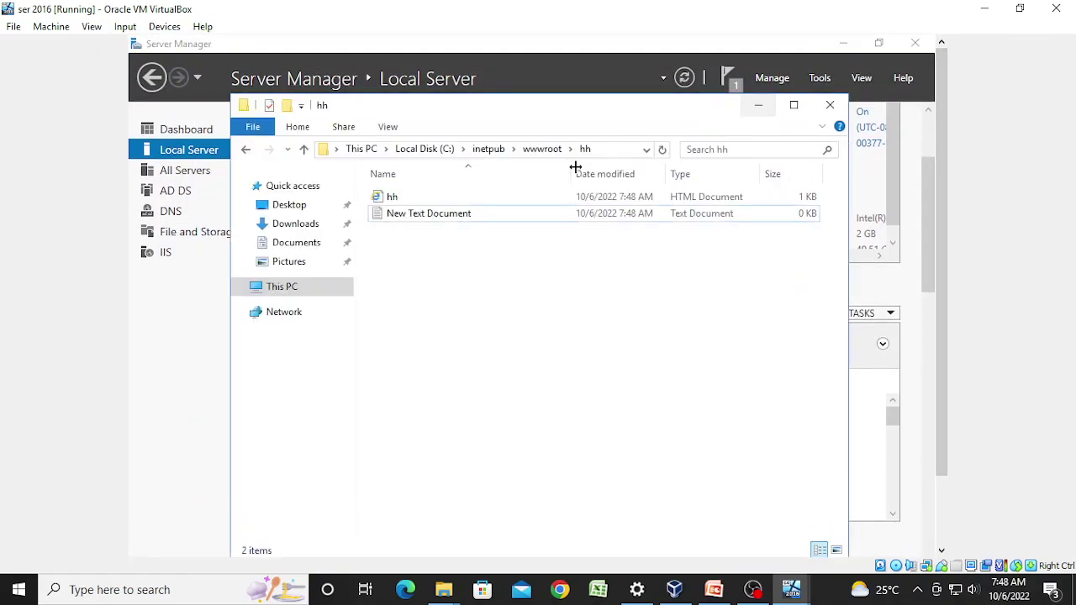
# Step: Delete the leftover New Text Document and open Advanced Sharing for the hh folder
pyautogui.click(423, 217)
pyautogui.press('Delete')
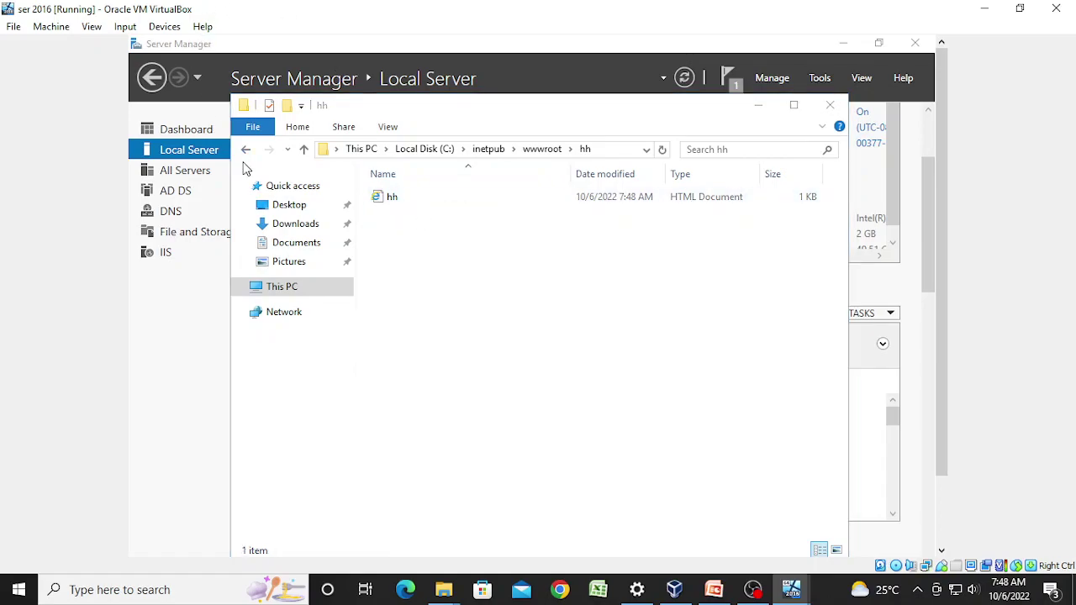
pyautogui.click(246, 152)
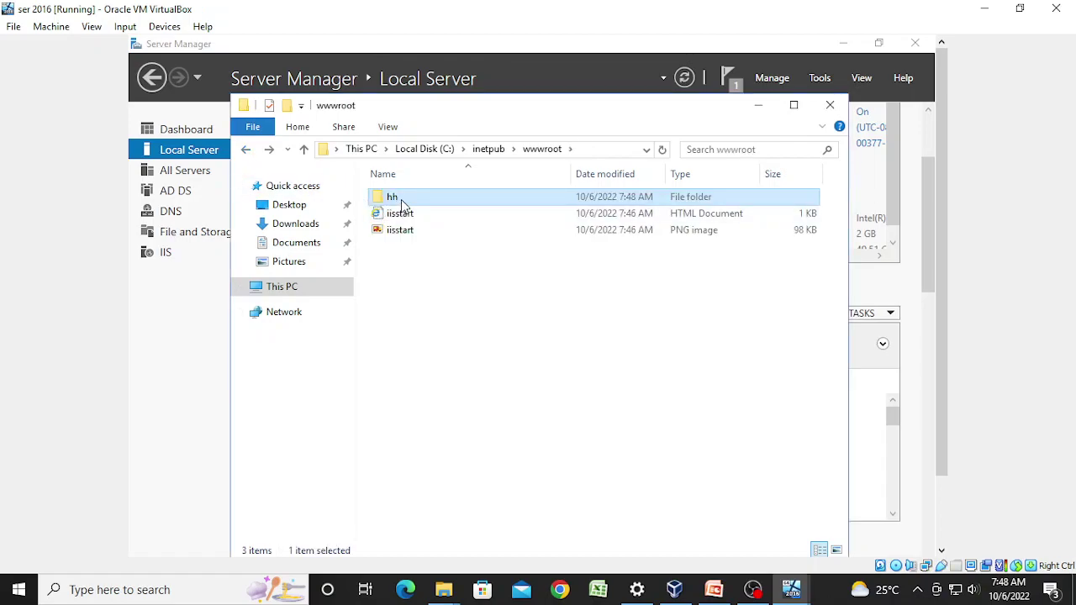
pyautogui.rightClick(402, 202)
pyautogui.click(481, 483)
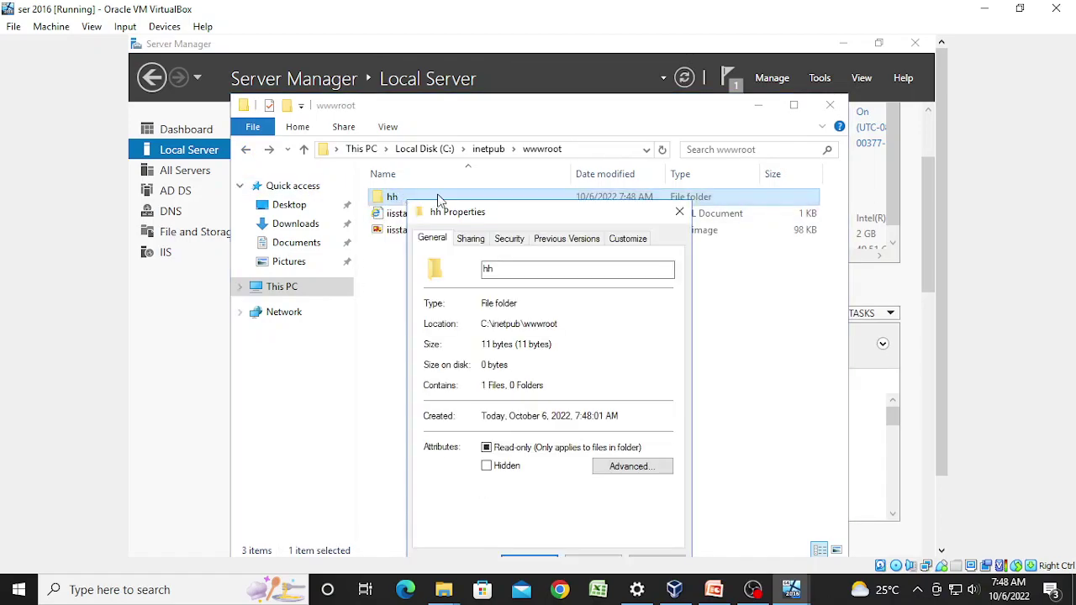
pyautogui.click(482, 243)
pyautogui.click(502, 433)
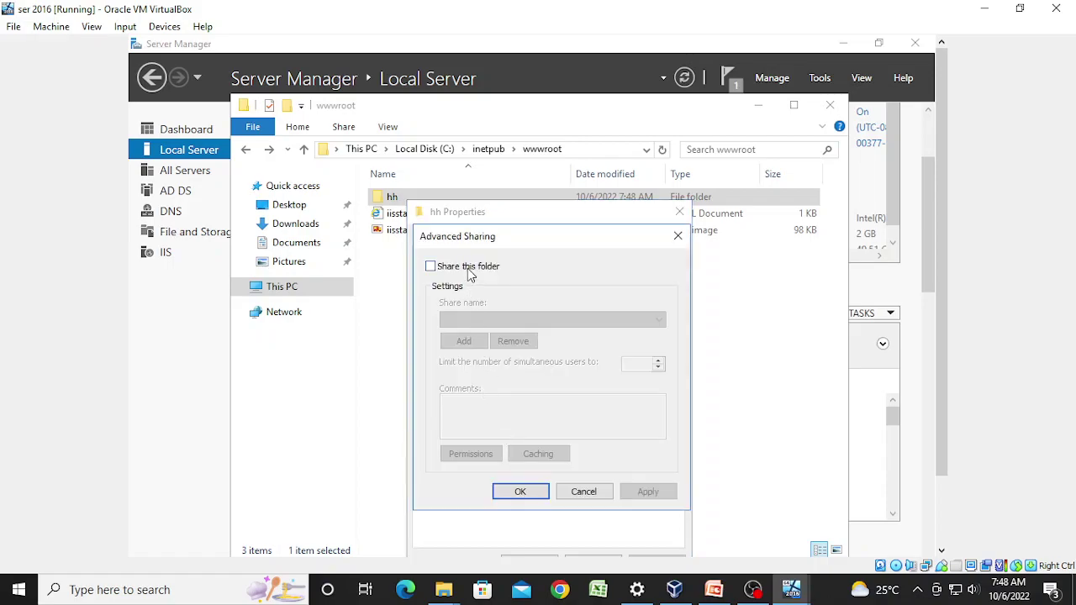
# Step: Share the hh folder with Everyone granted Full Control in share permissions
pyautogui.click(468, 270)
pyautogui.click(444, 459)
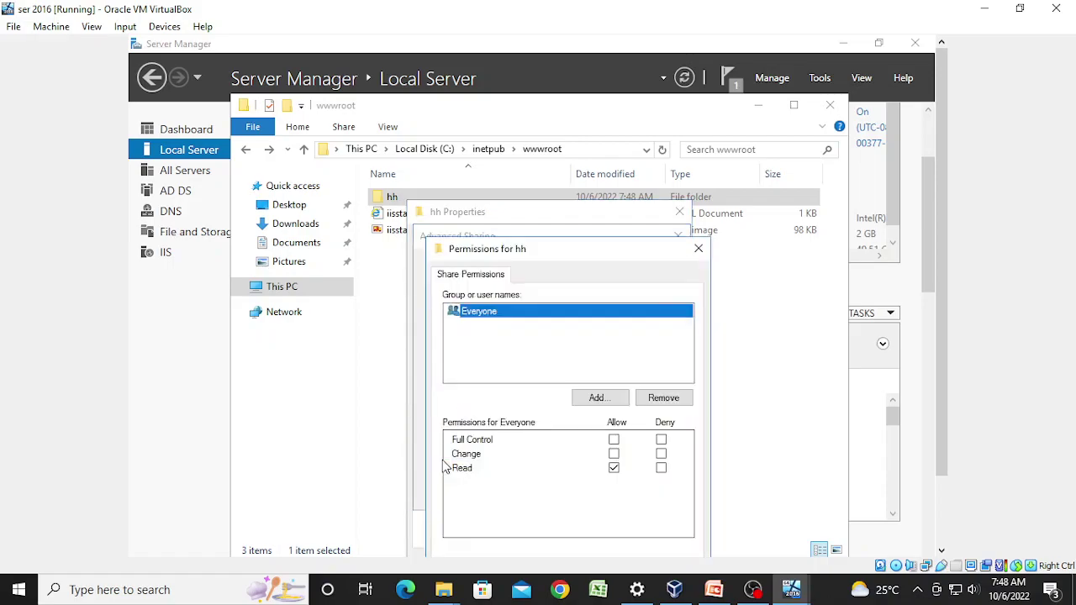
pyautogui.click(613, 439)
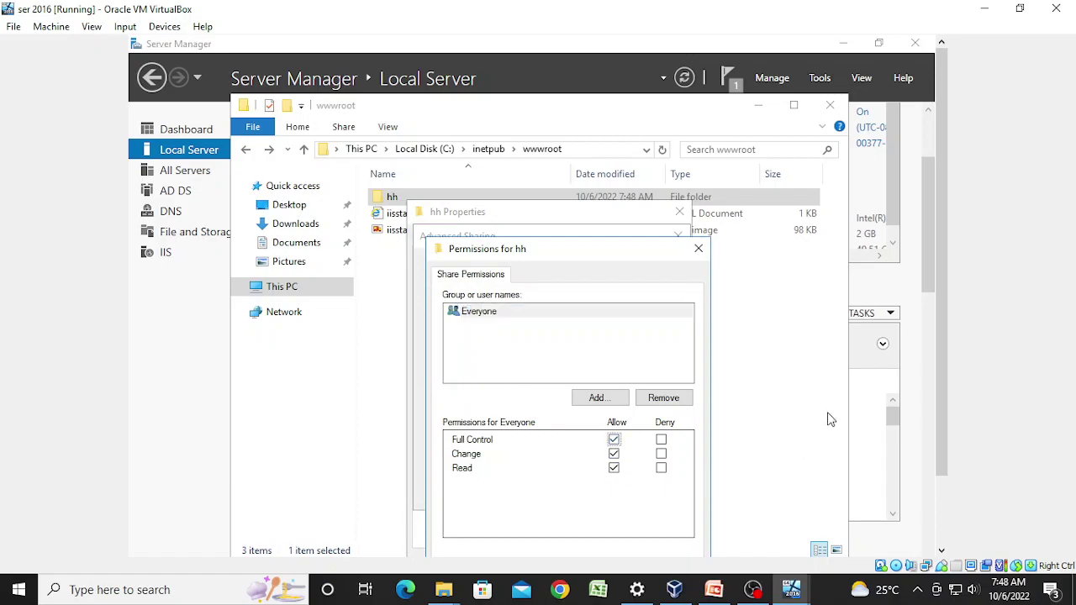
pyautogui.moveTo(943, 387); pyautogui.dragTo(942, 433)
pyautogui.click(694, 523)
pyautogui.click(544, 520)
pyautogui.click(664, 439)
pyautogui.click(522, 437)
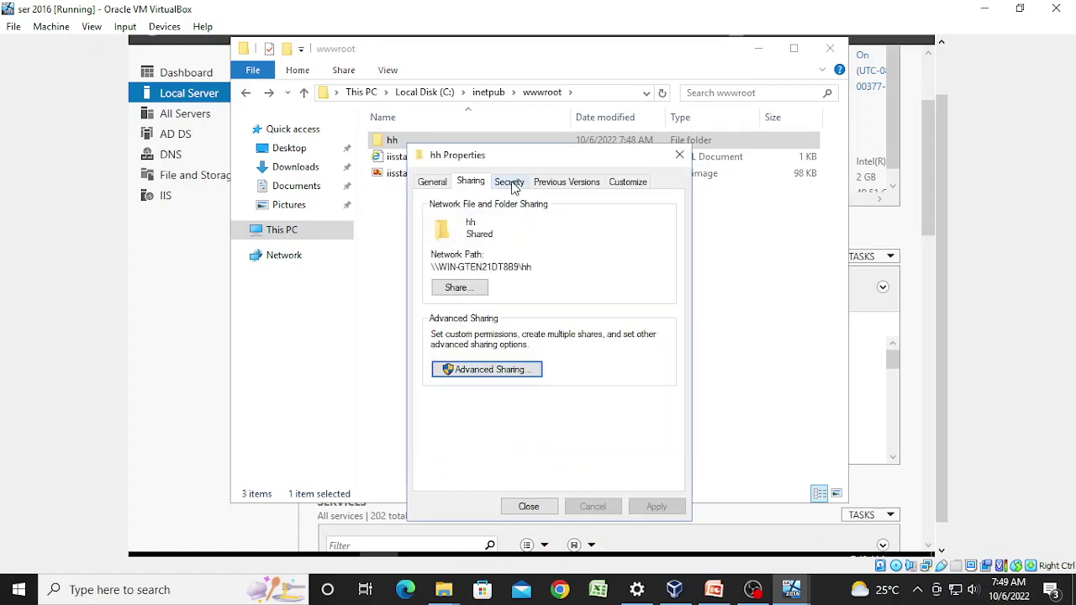
# Step: Find and select the Everyone group for the hh folder's security permissions
pyautogui.click(511, 182)
pyautogui.click(658, 314)
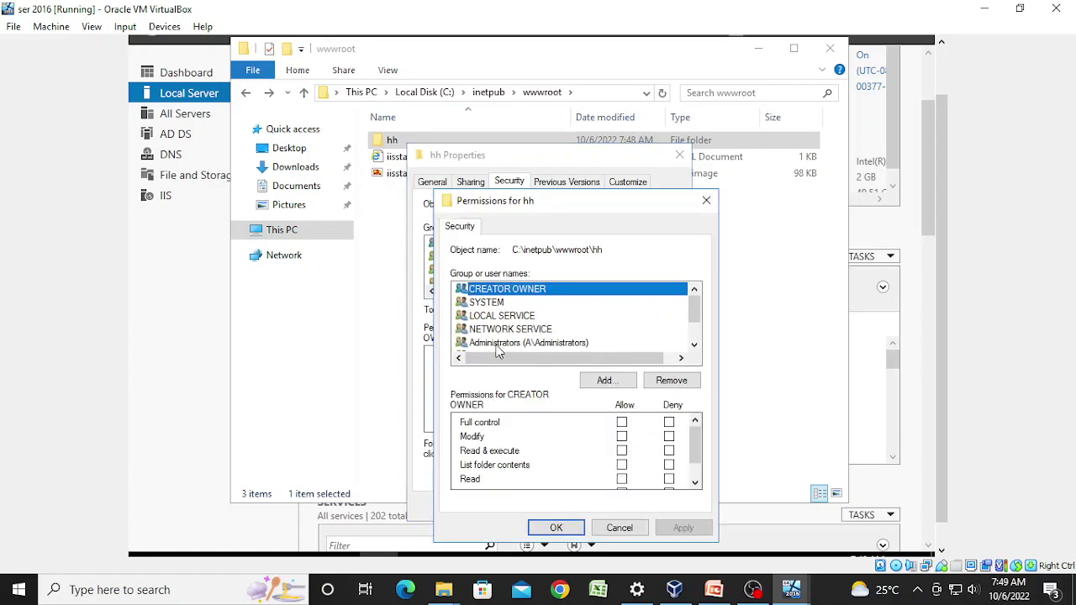
pyautogui.click(593, 385)
pyautogui.click(486, 395)
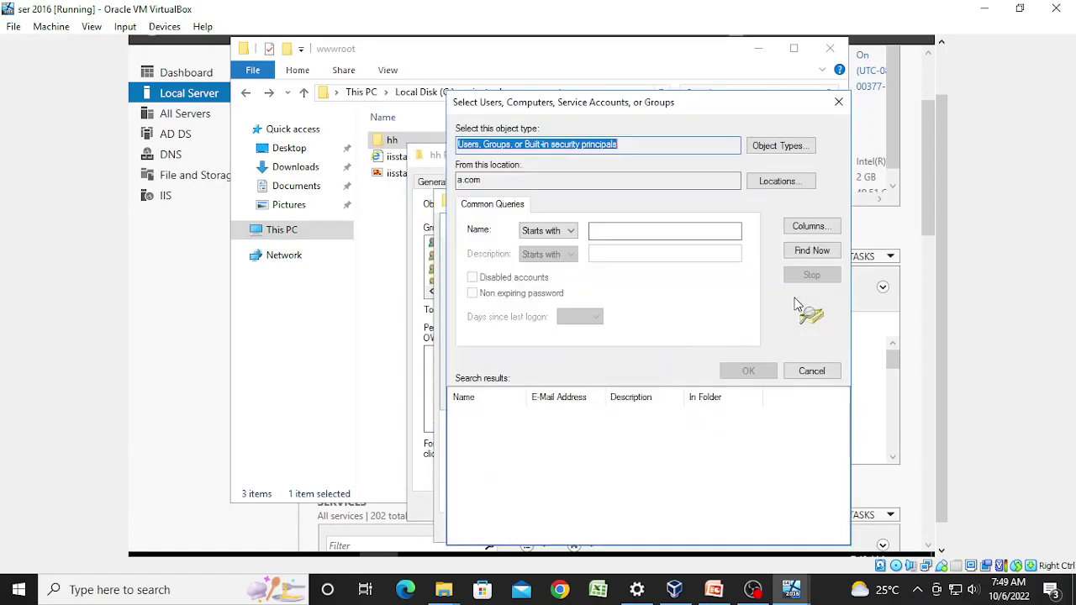
pyautogui.click(821, 254)
pyautogui.press('e')
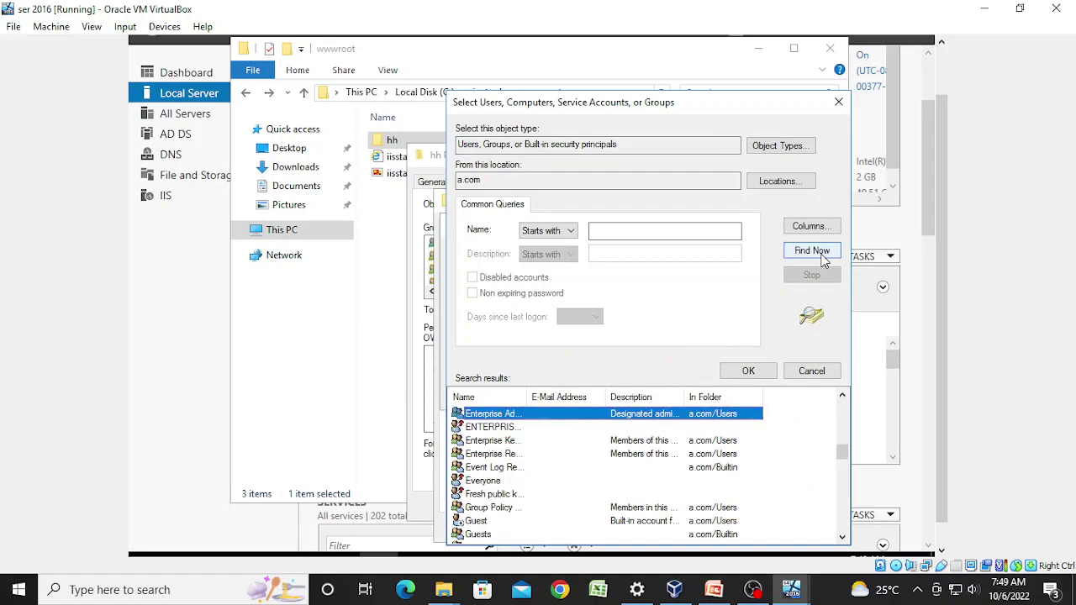
pyautogui.click(483, 480)
pyautogui.click(730, 372)
# Step: Give Everyone Full control, apply it, and close the properties and wwwroot windows
pyautogui.click(686, 396)
pyautogui.click(622, 422)
pyautogui.click(677, 530)
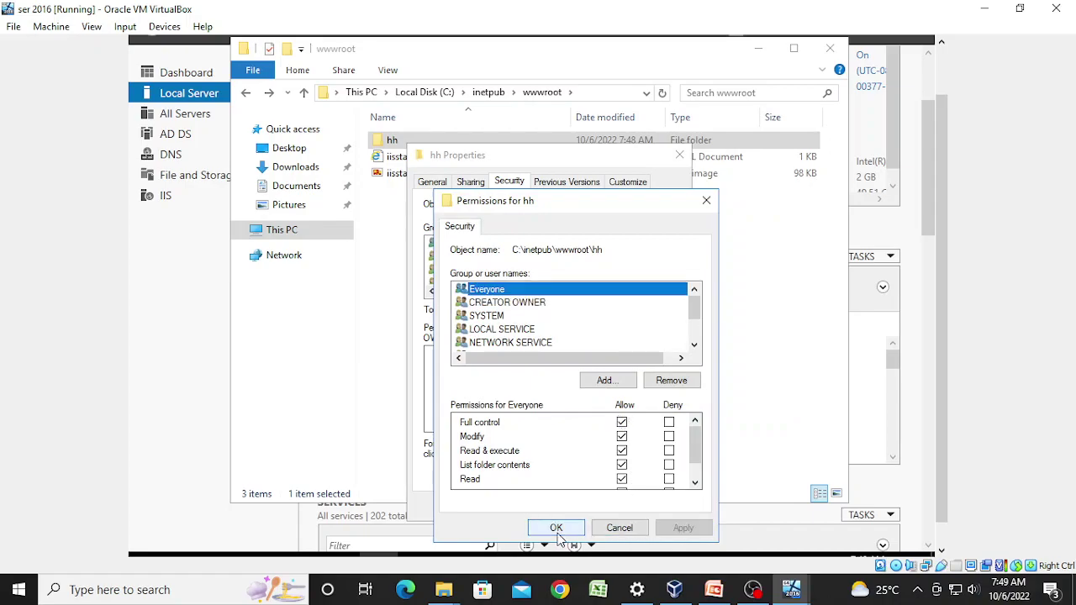
pyautogui.click(556, 528)
pyautogui.click(529, 507)
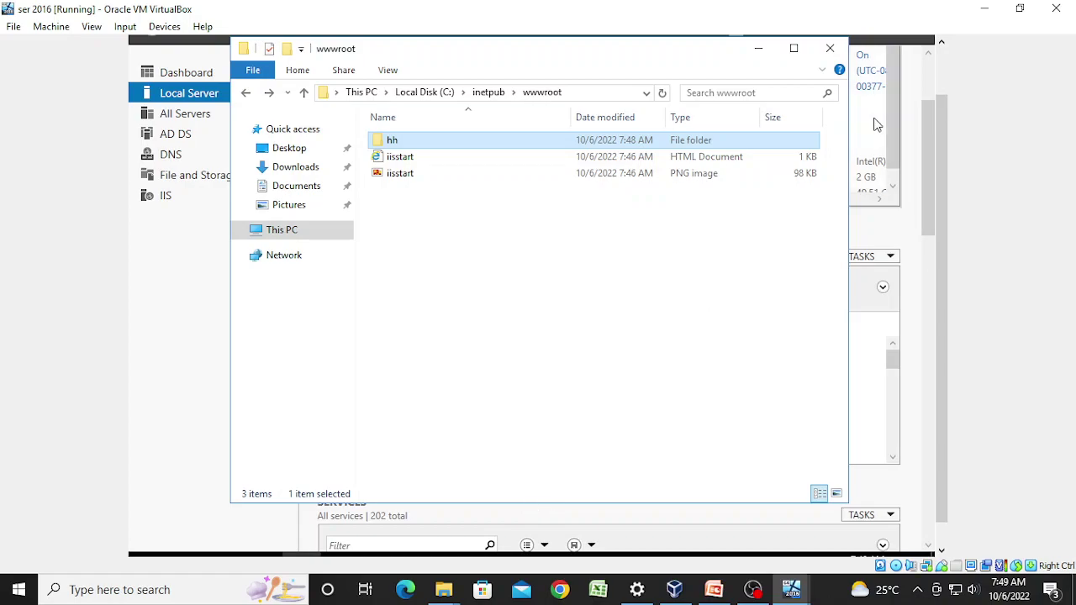
pyautogui.click(830, 48)
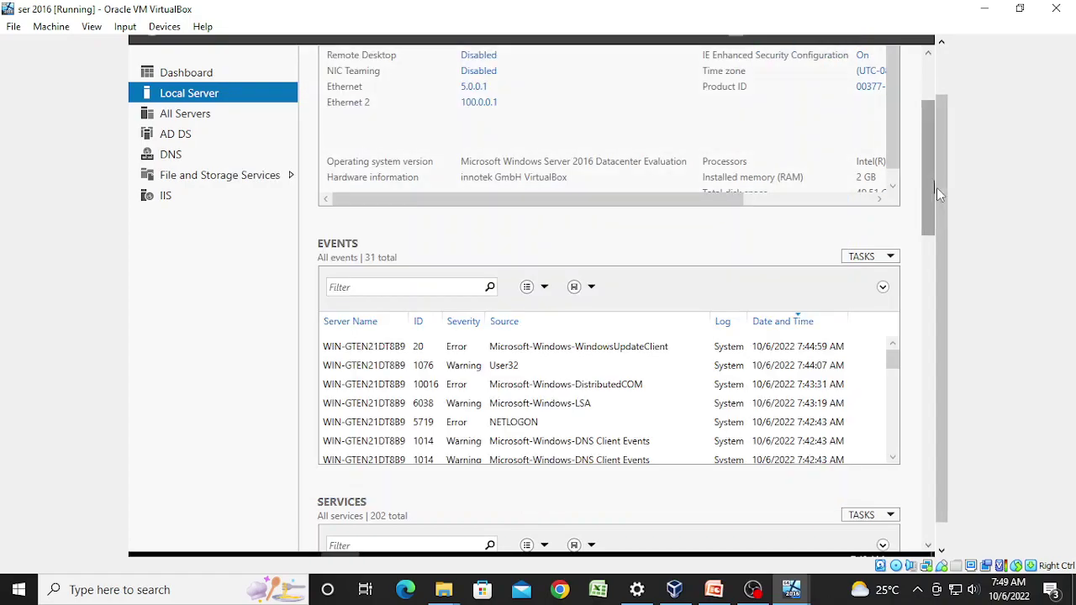
# Step: Launch IIS Manager from Server Manager's Tools menu
pyautogui.scroll(1, 937, 201)
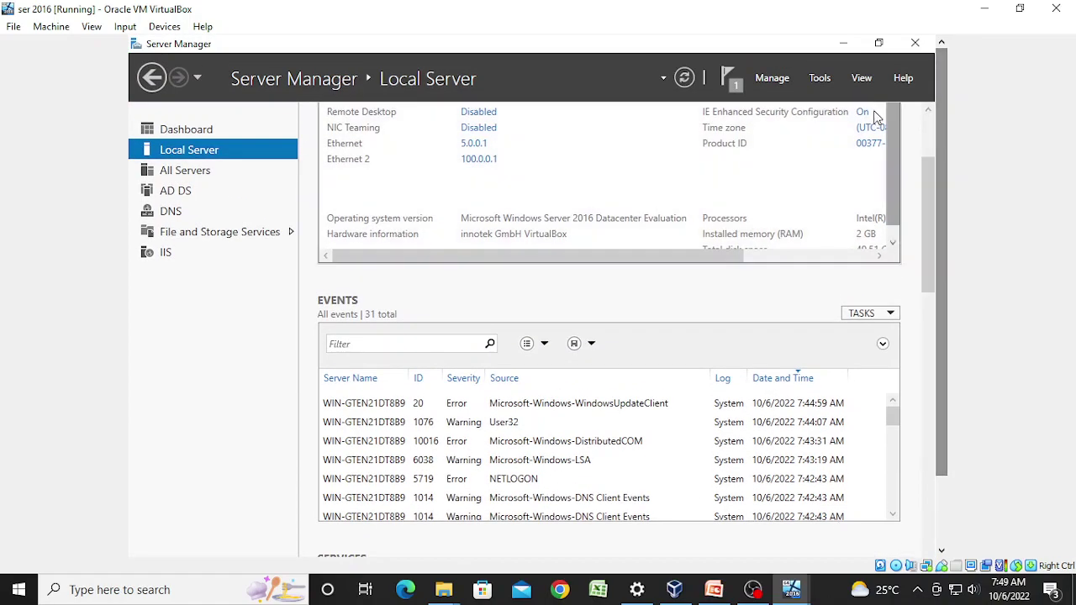
pyautogui.click(821, 80)
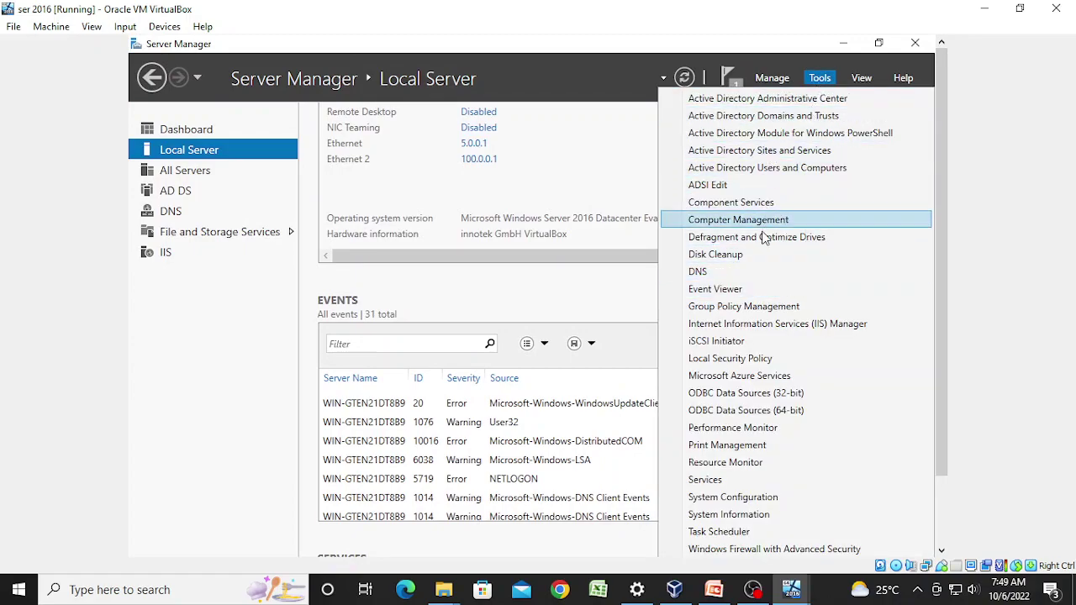
pyautogui.click(751, 326)
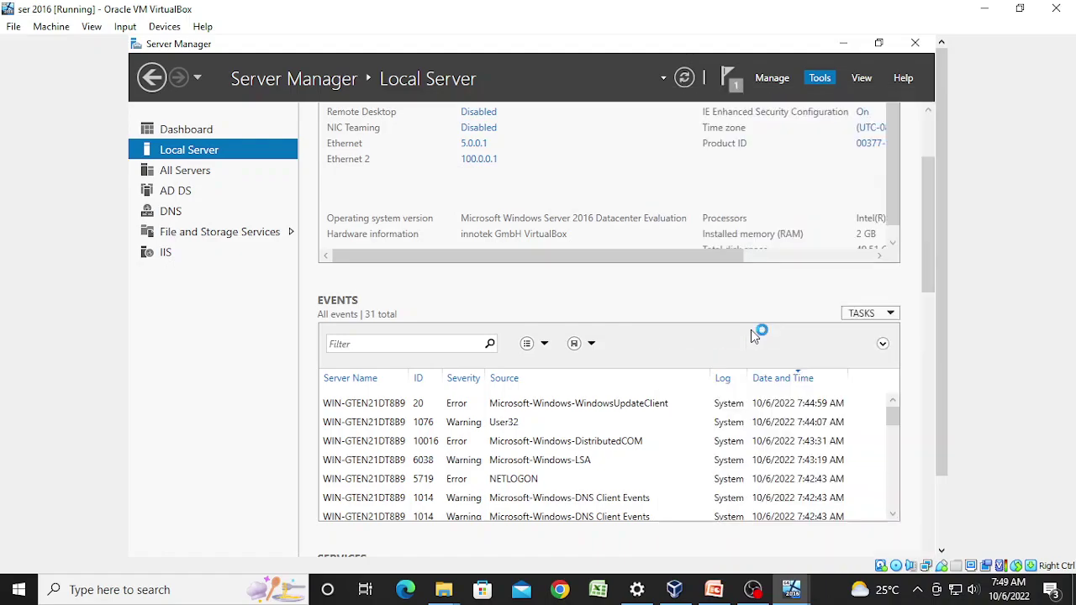
# Step: Stop the Default Web Site under the server's Sites
pyautogui.click(282, 289)
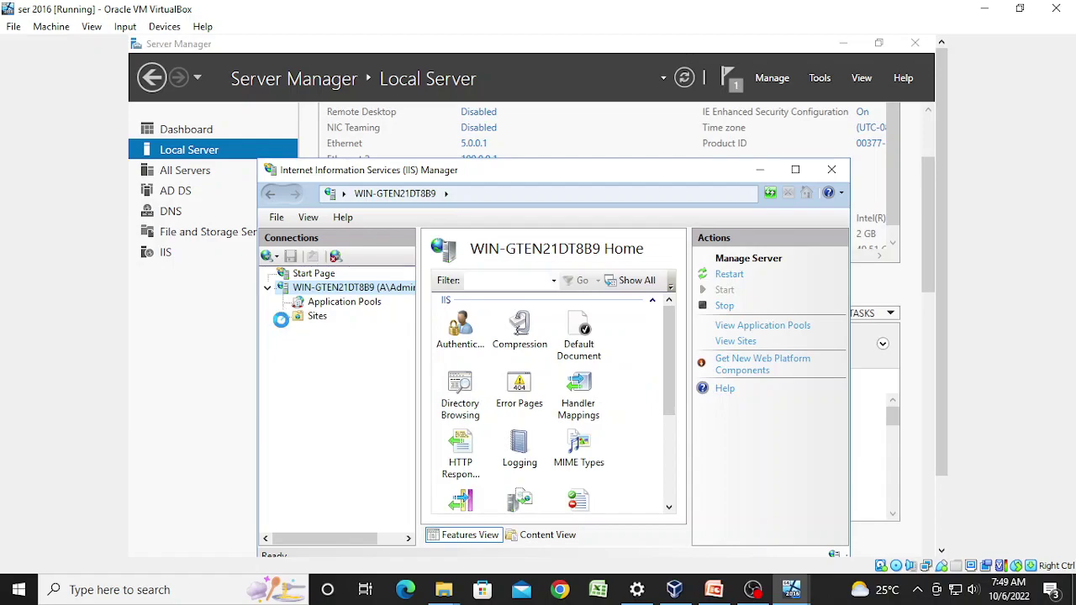
pyautogui.click(283, 316)
pyautogui.click(314, 333)
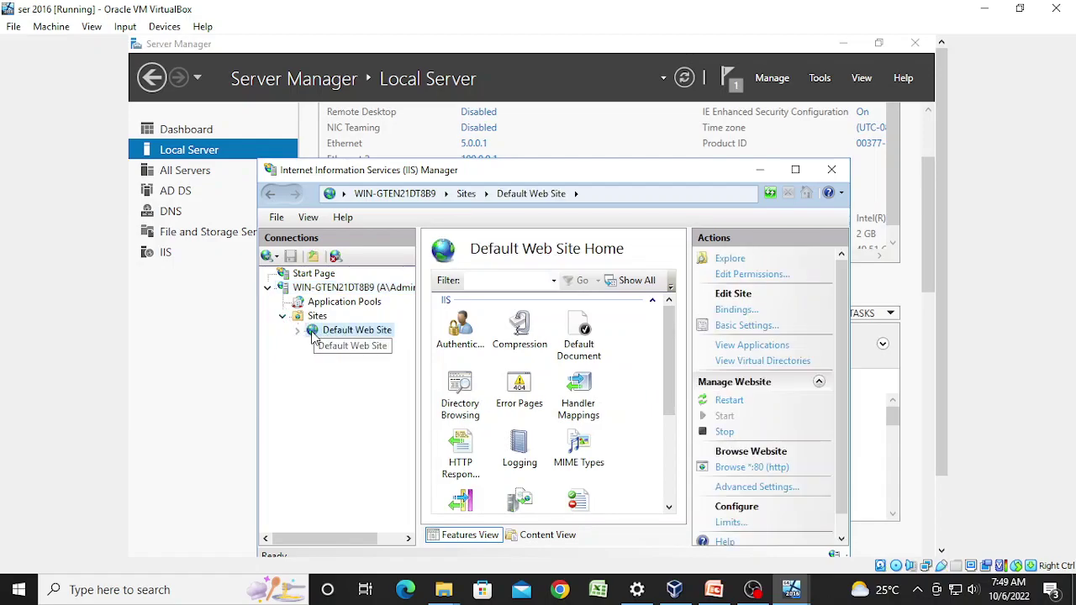
pyautogui.rightClick(314, 333)
pyautogui.moveTo(373, 446)
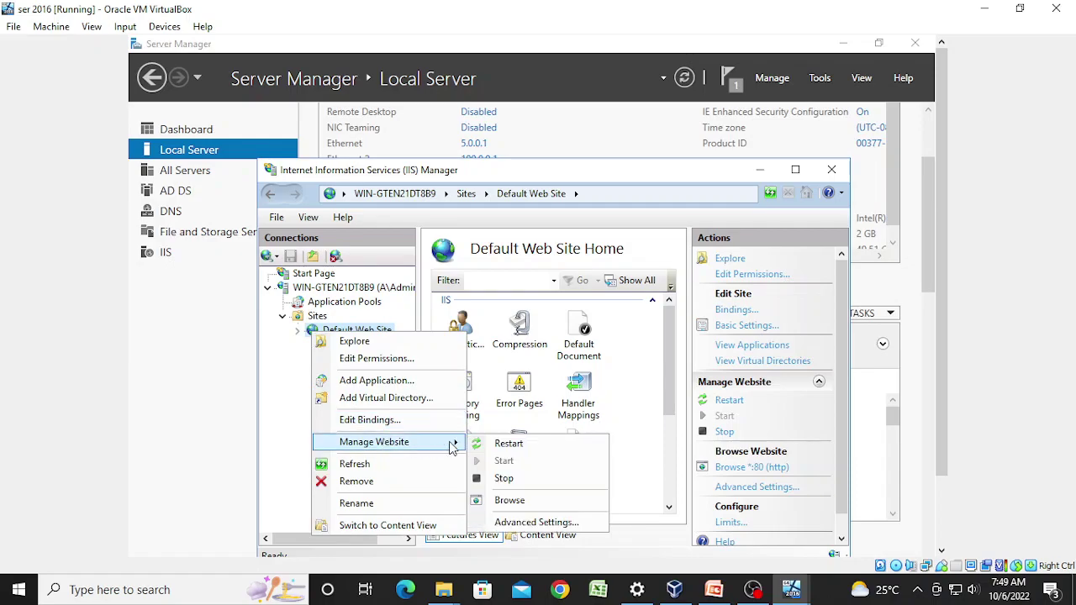
pyautogui.click(509, 480)
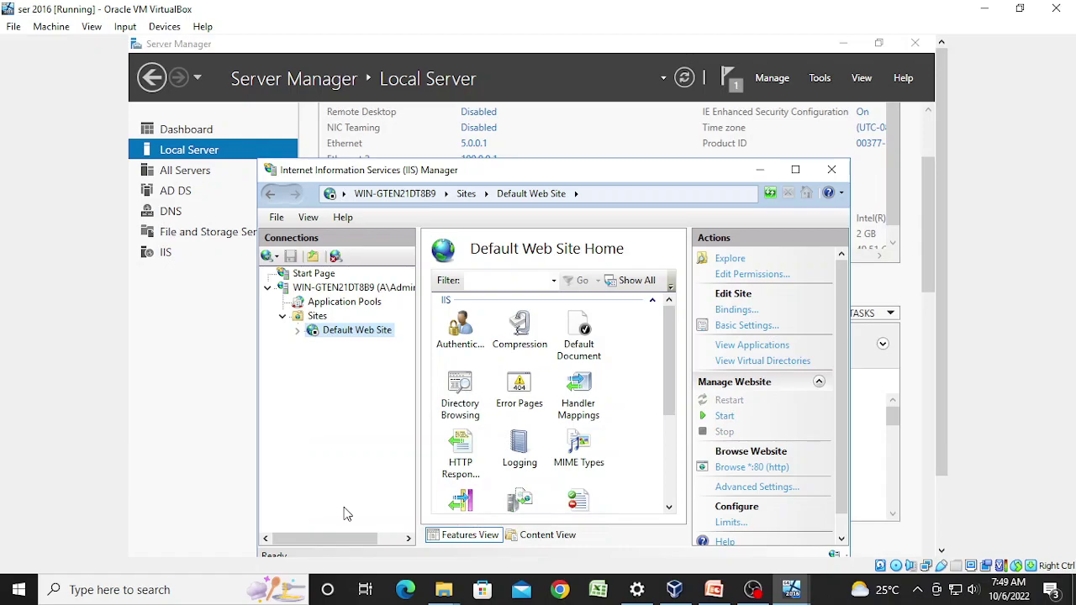
# Step: Add a website named hh with physical path C:\inetpub\wwwroot\hh
pyautogui.rightClick(317, 314)
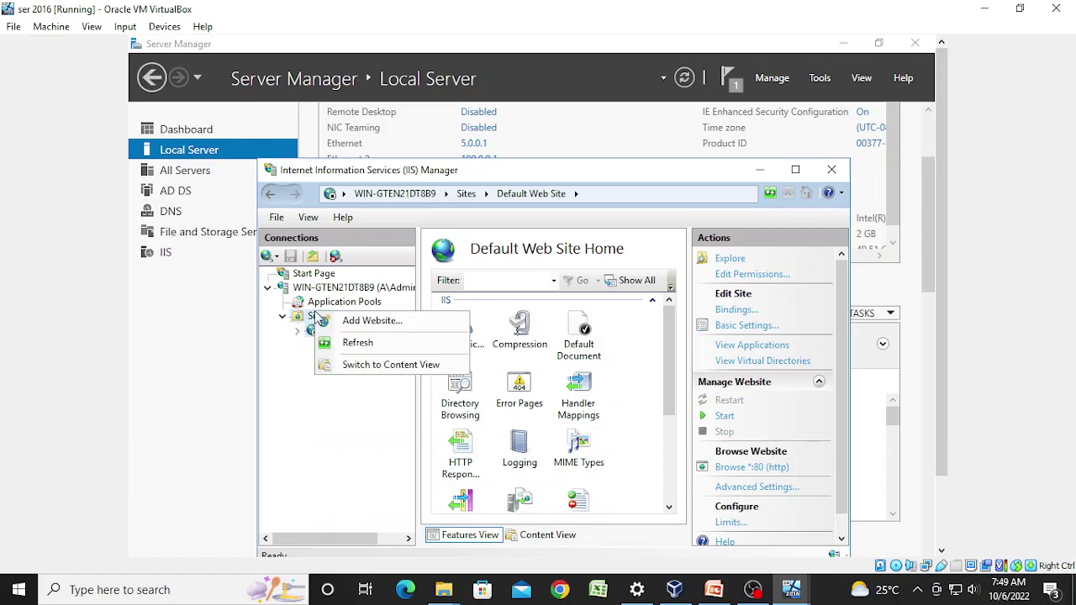
pyautogui.click(371, 328)
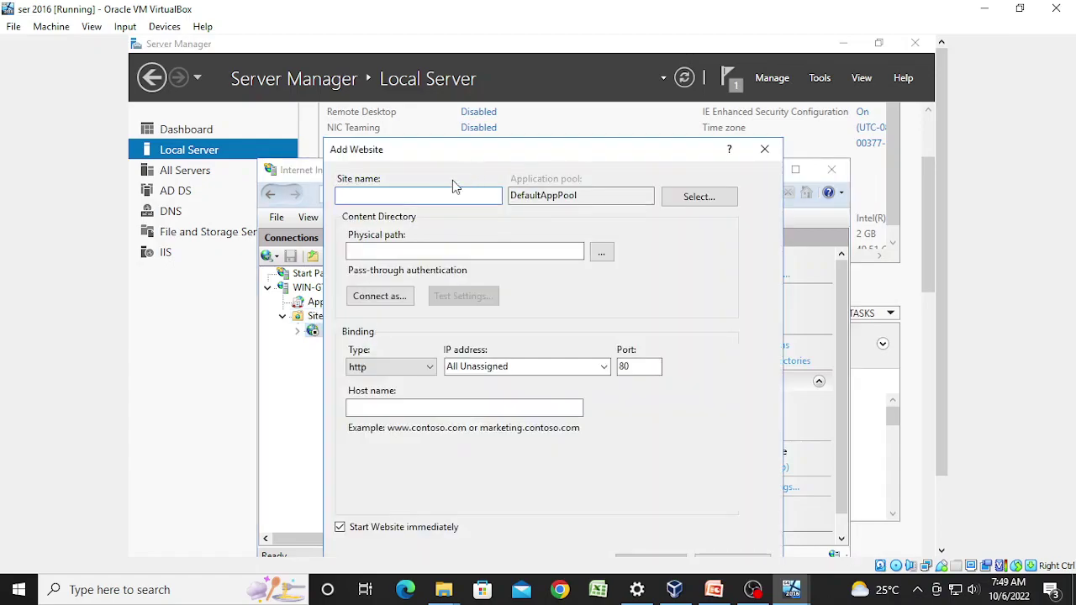
pyautogui.write('hh')
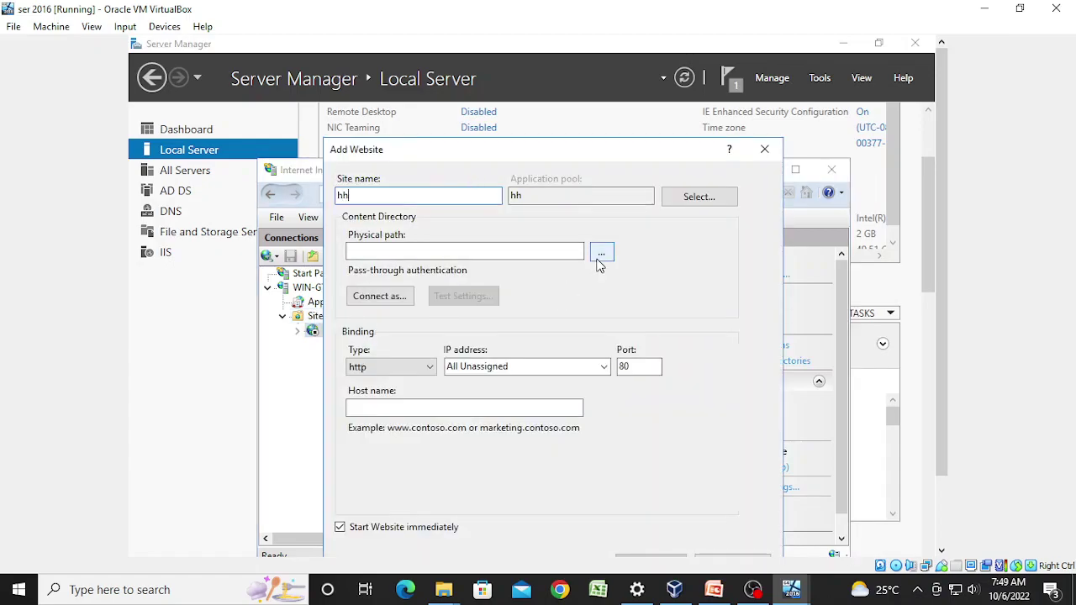
pyautogui.click(603, 254)
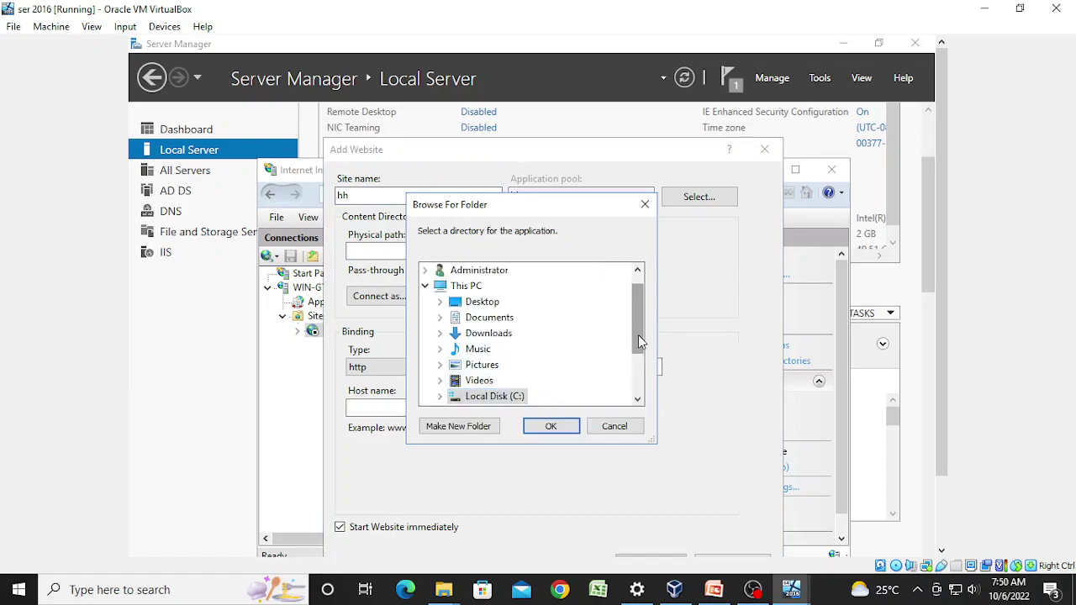
pyautogui.moveTo(638, 335); pyautogui.dragTo(638, 365)
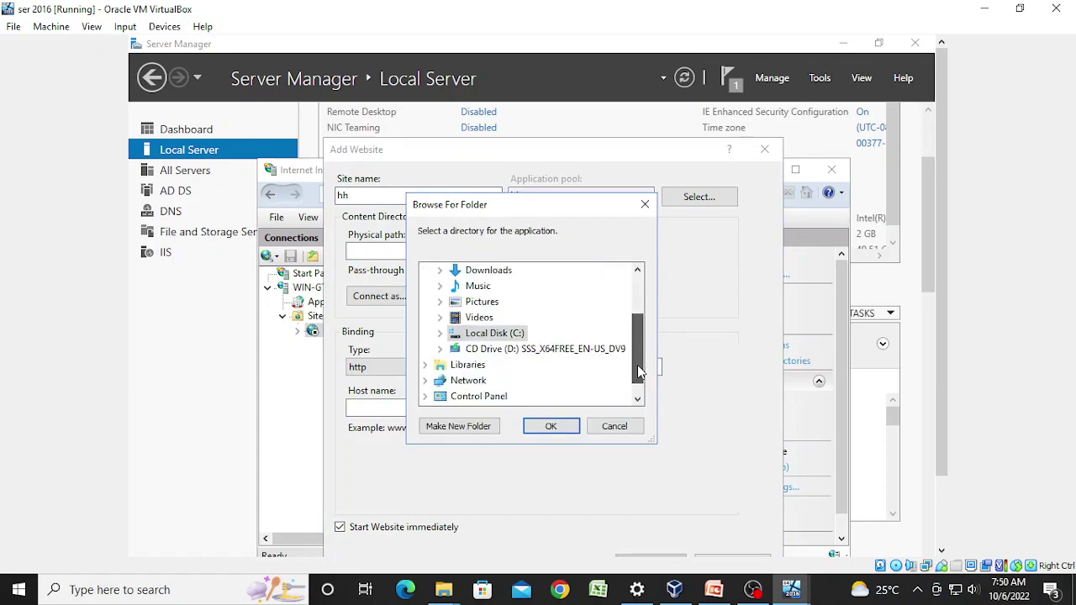
pyautogui.click(438, 334)
pyautogui.click(455, 318)
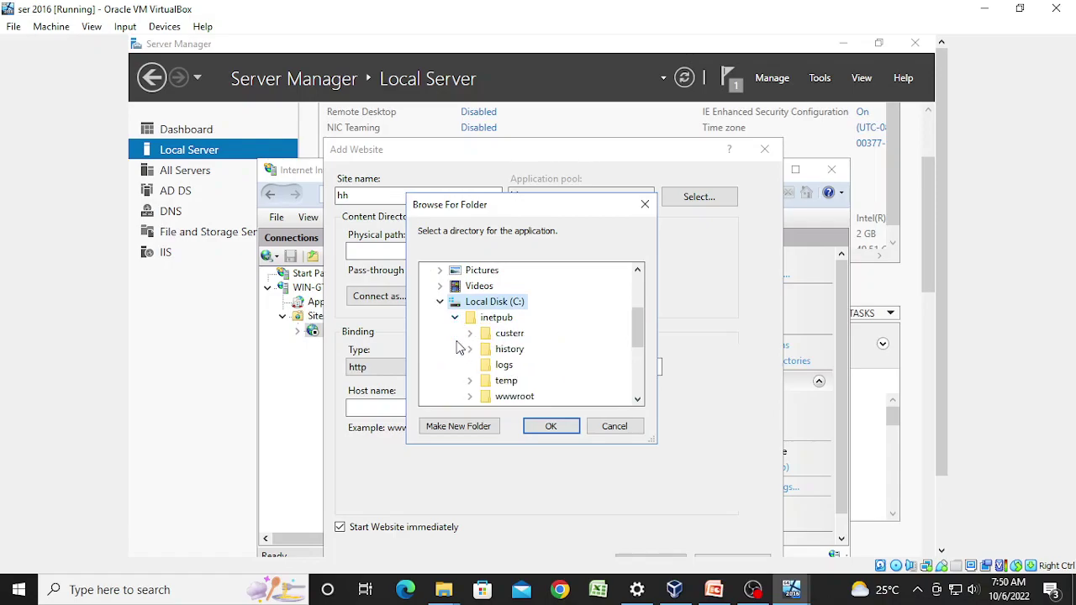
pyautogui.click(469, 399)
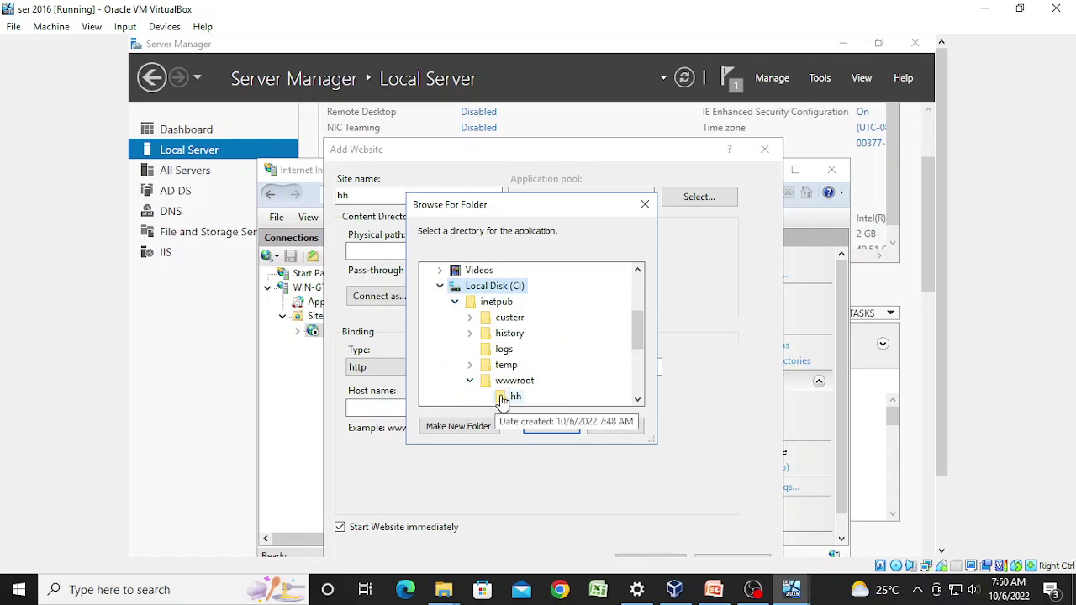
pyautogui.click(507, 397)
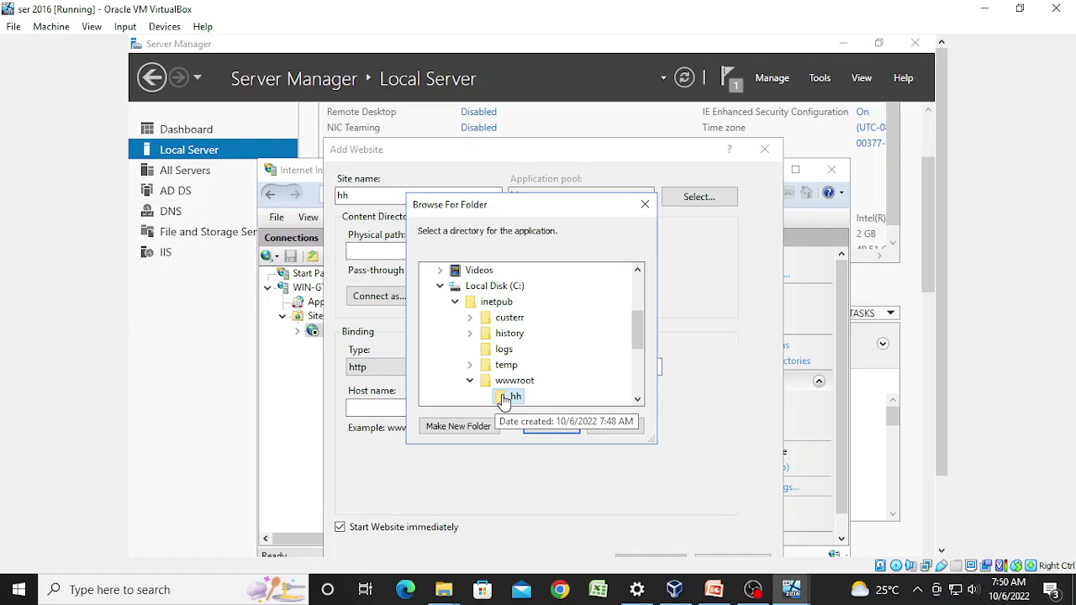
pyautogui.click(550, 425)
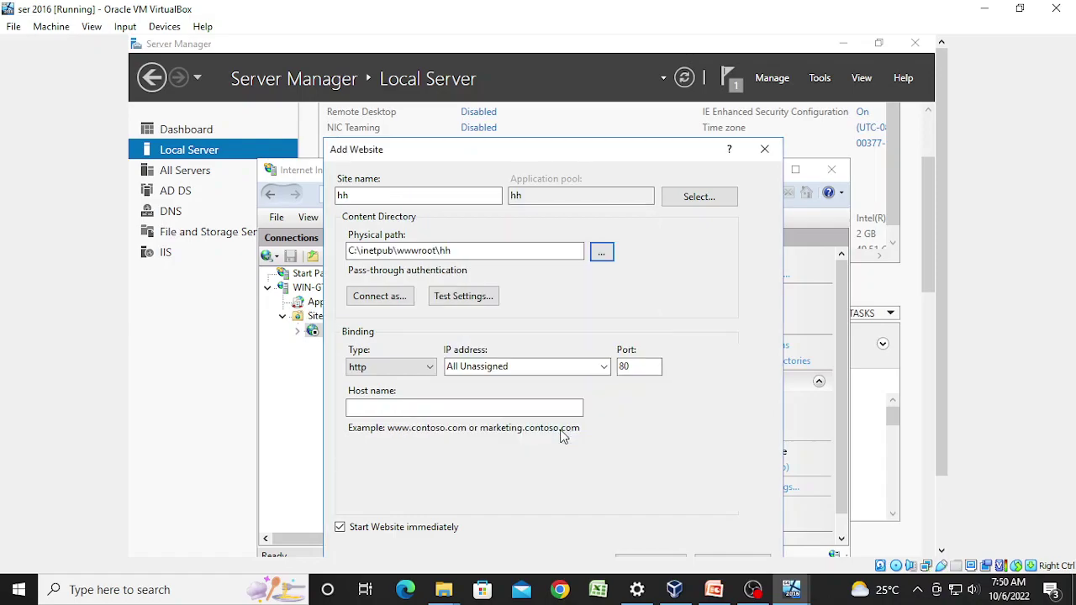
# Step: Bind the hh site to IP 5.0.0.1, finish creating it, and maximize IIS Manager
pyautogui.click(605, 367)
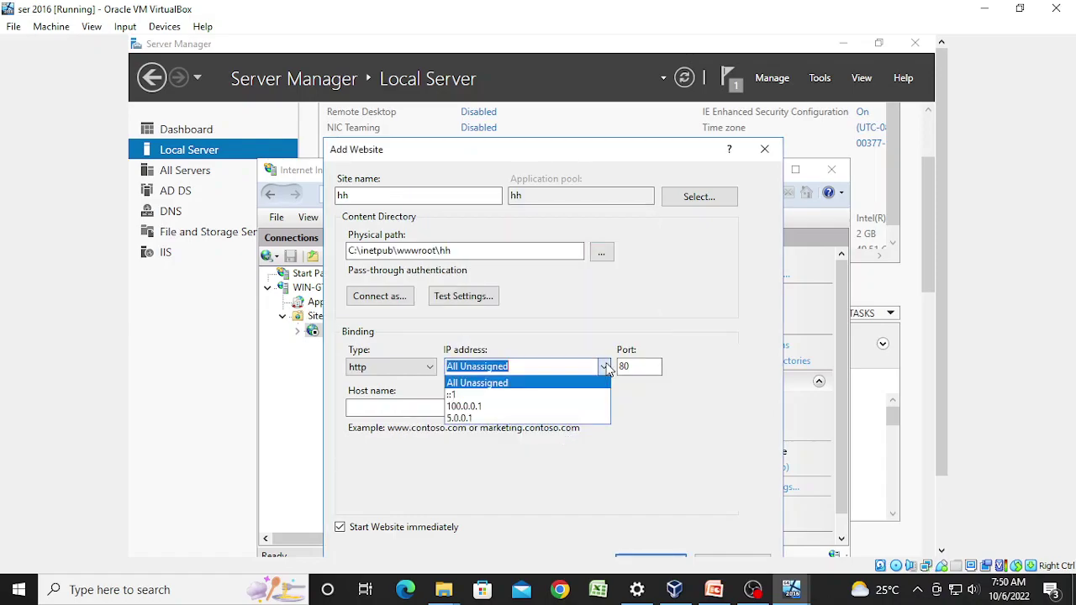
pyautogui.click(486, 418)
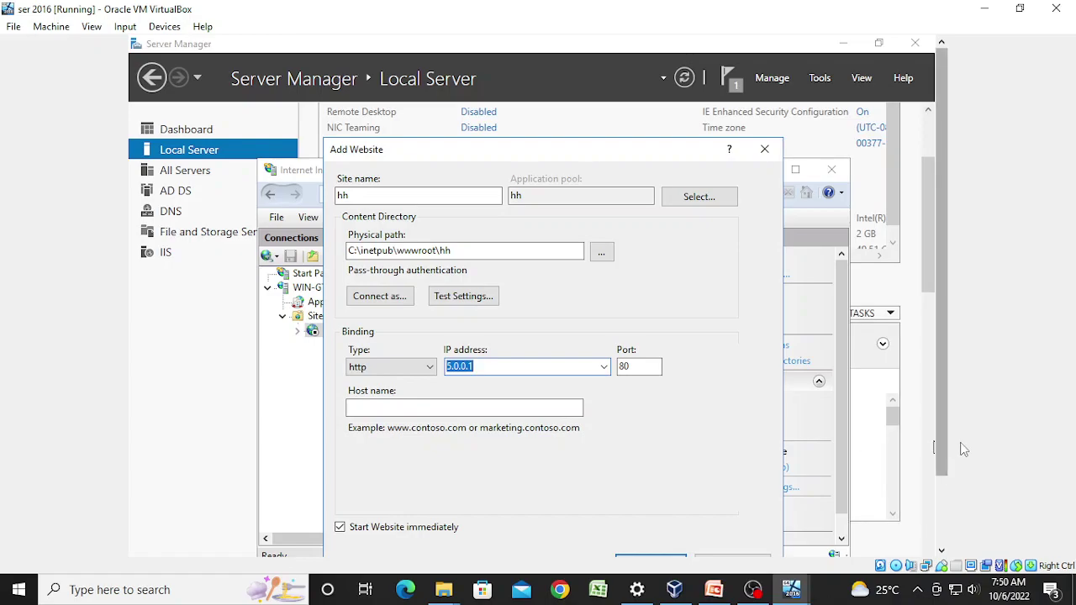
pyautogui.scroll(-1, 942, 439)
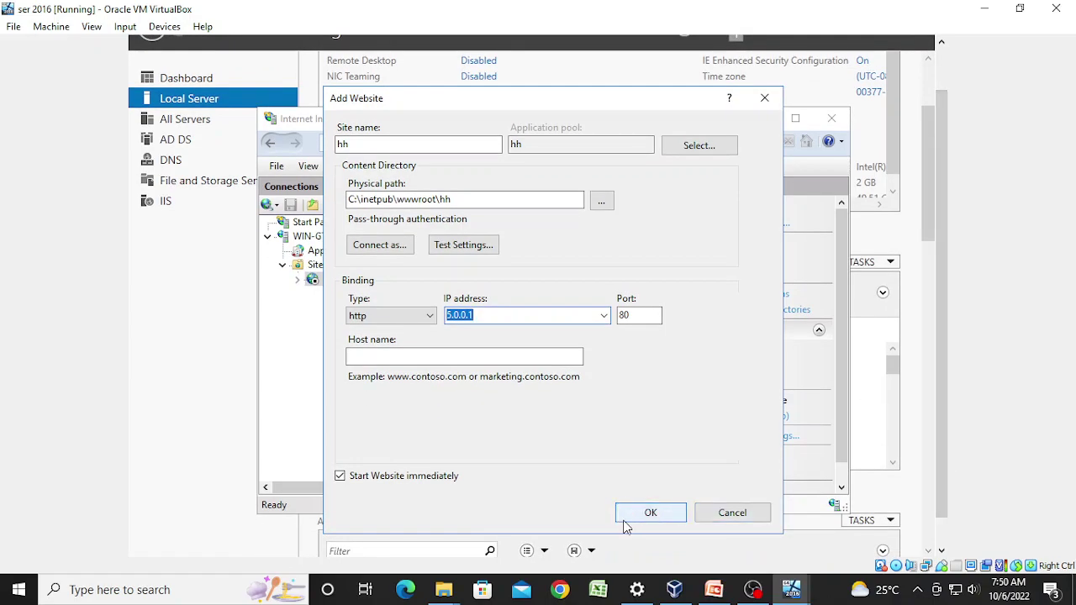
pyautogui.click(651, 513)
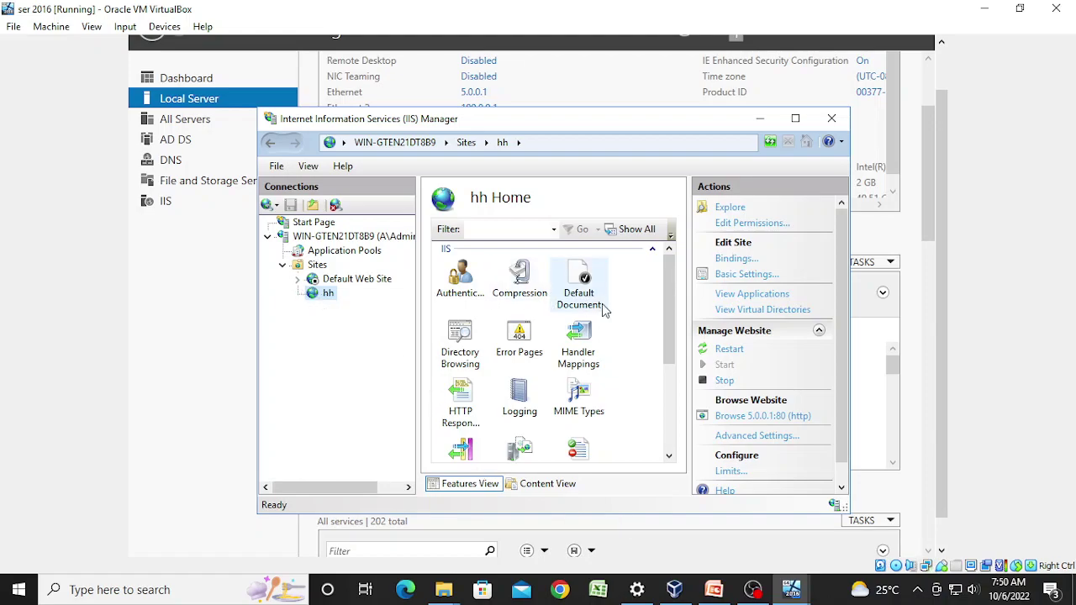
pyautogui.click(794, 118)
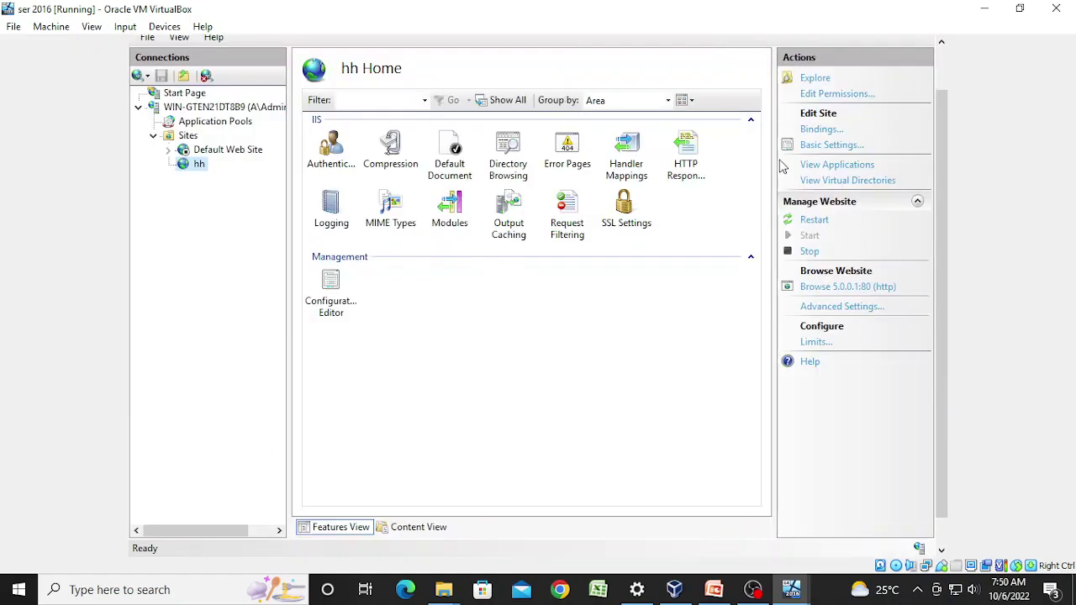
# Step: Enable directory browsing for the hh site
pyautogui.doubleClick(521, 163)
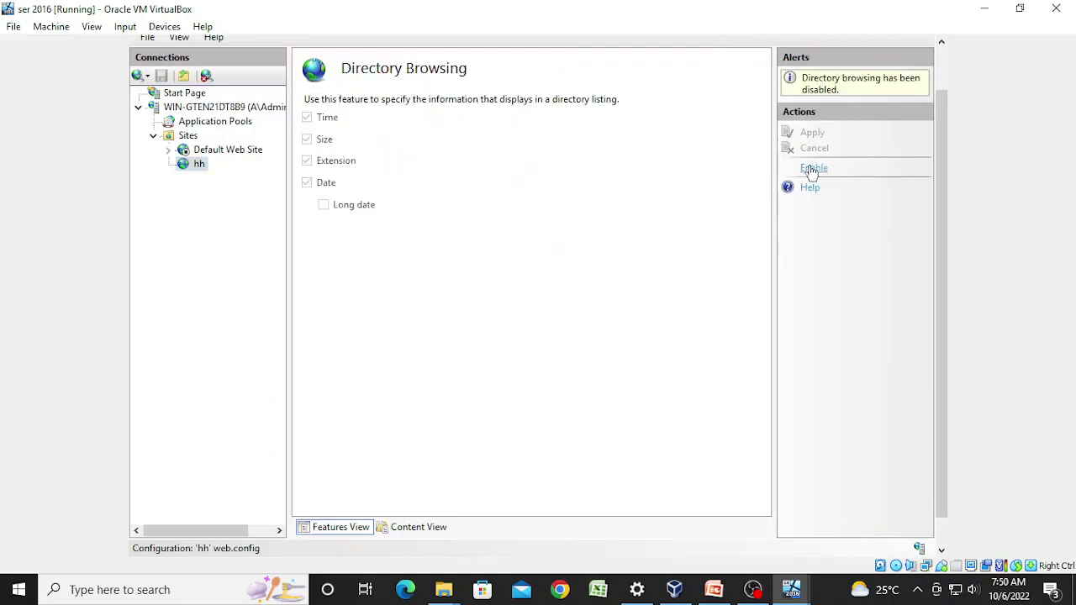
pyautogui.click(811, 169)
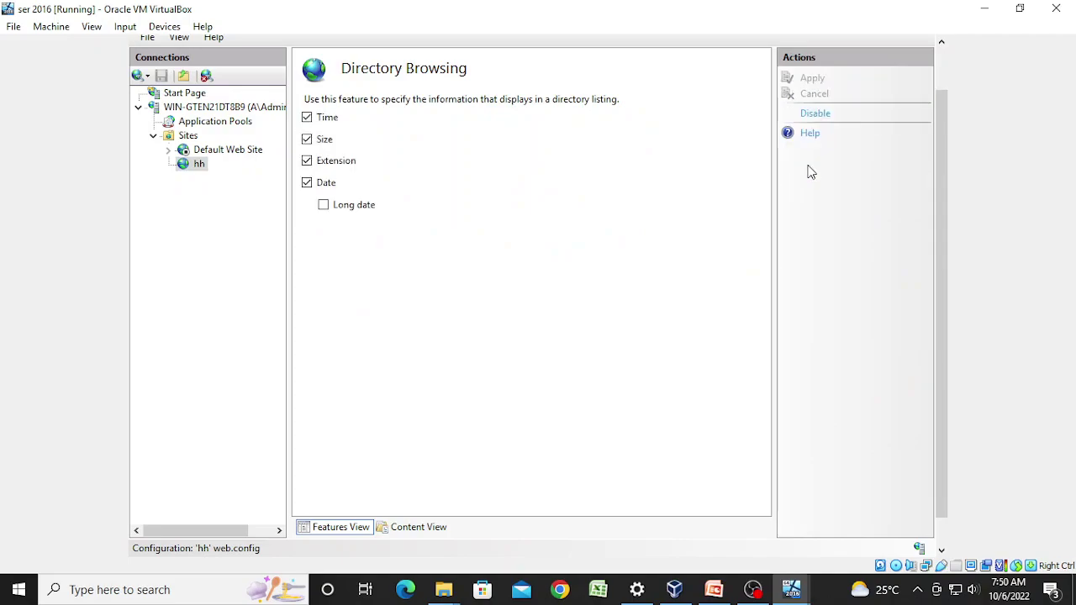
pyautogui.click(198, 166)
# Step: Remove iisstart.htm, index.htm, Default.asp, index.html and Default.htm from hh's default documents
pyautogui.doubleClick(459, 164)
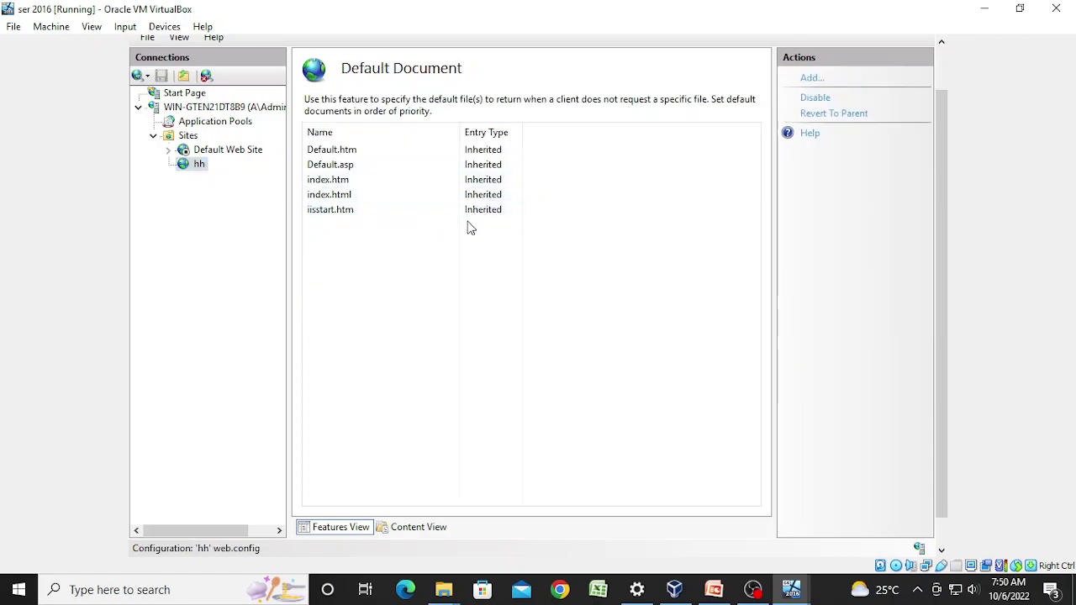
pyautogui.click(474, 210)
pyautogui.click(811, 98)
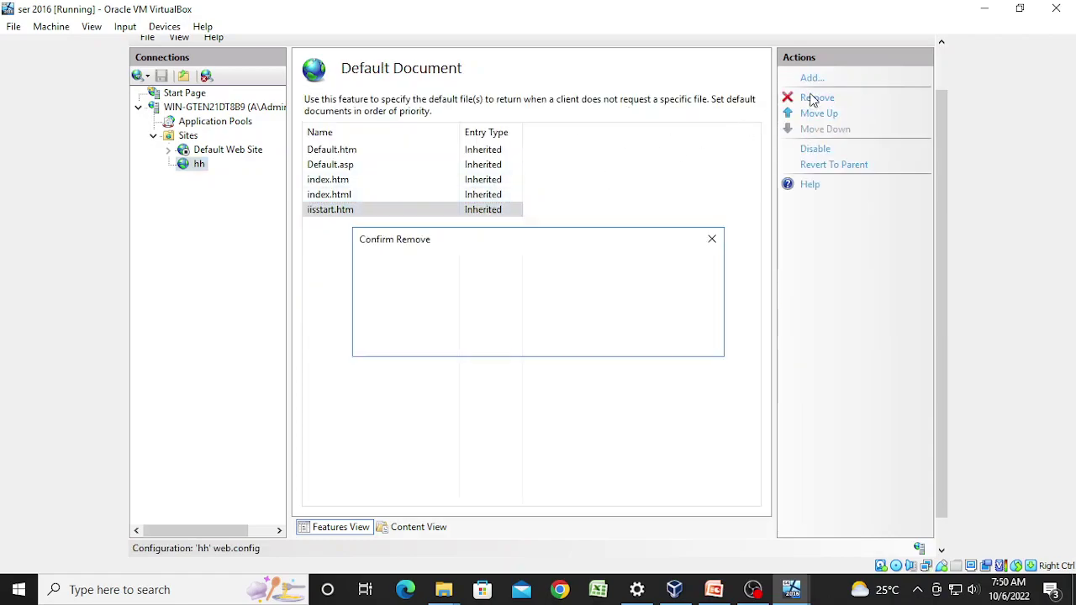
pyautogui.click(499, 337)
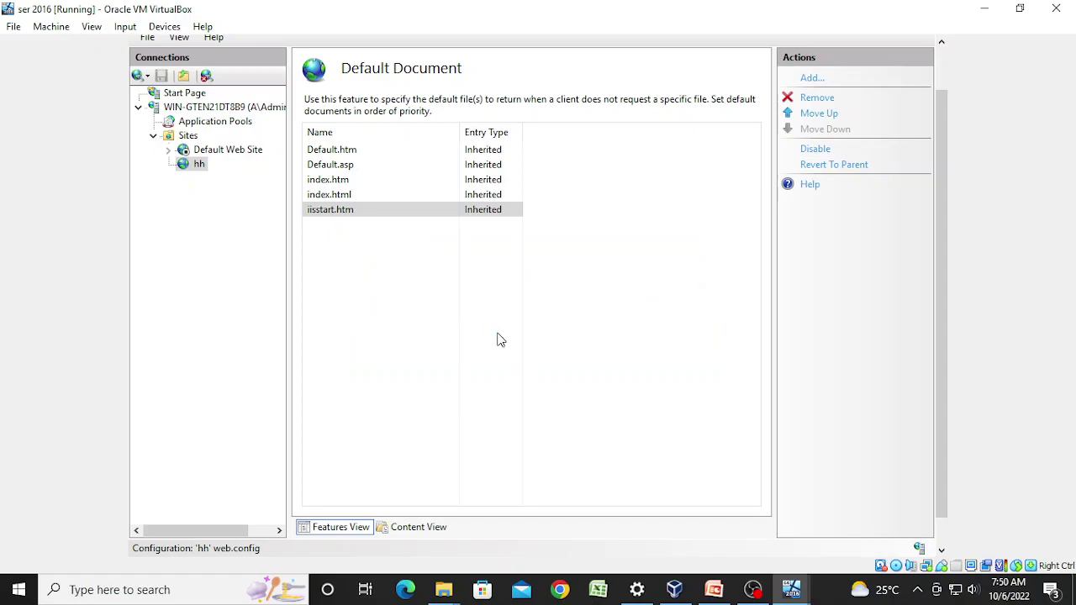
pyautogui.click(489, 186)
pyautogui.click(815, 97)
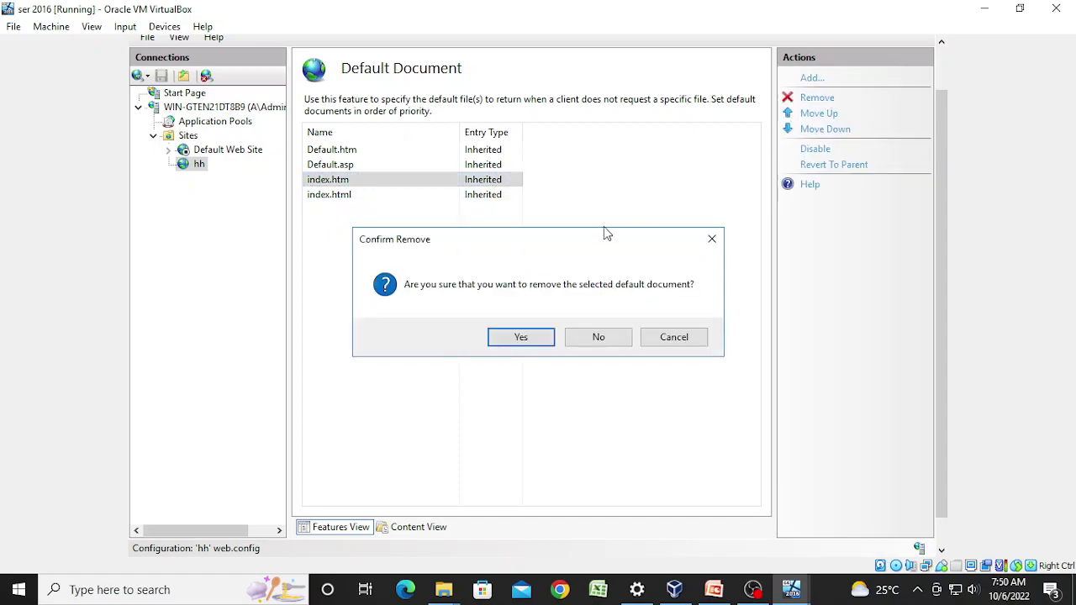
pyautogui.click(516, 339)
pyautogui.click(495, 164)
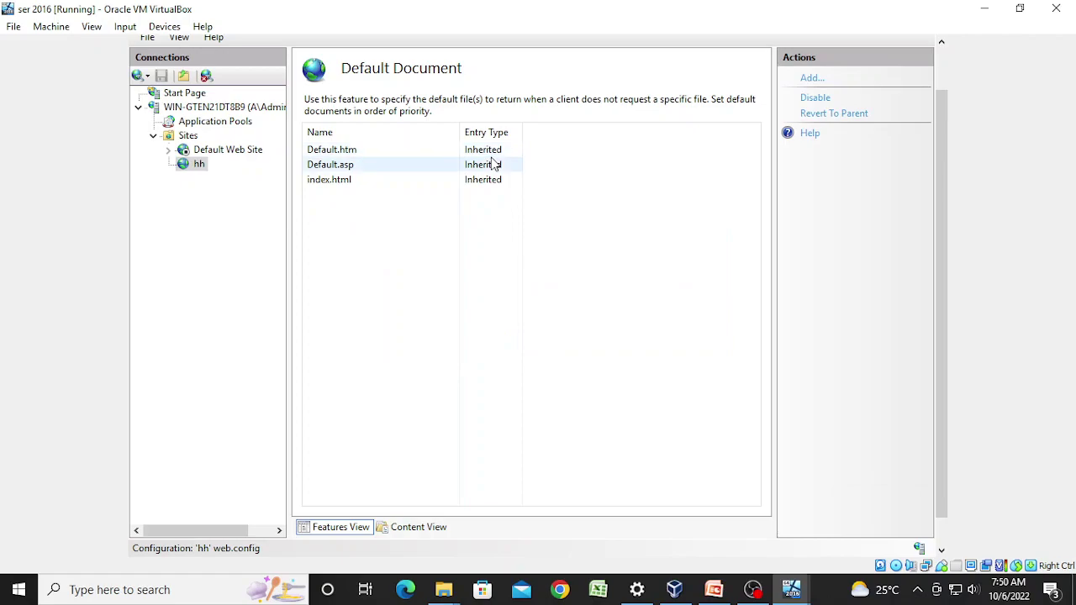
pyautogui.click(816, 98)
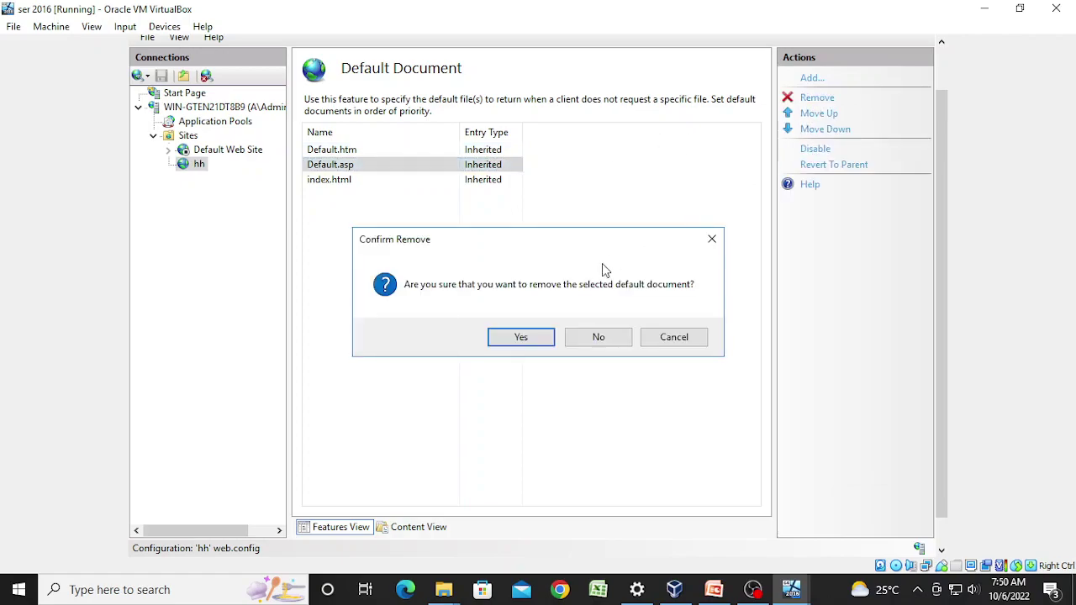
pyautogui.click(528, 342)
pyautogui.click(501, 165)
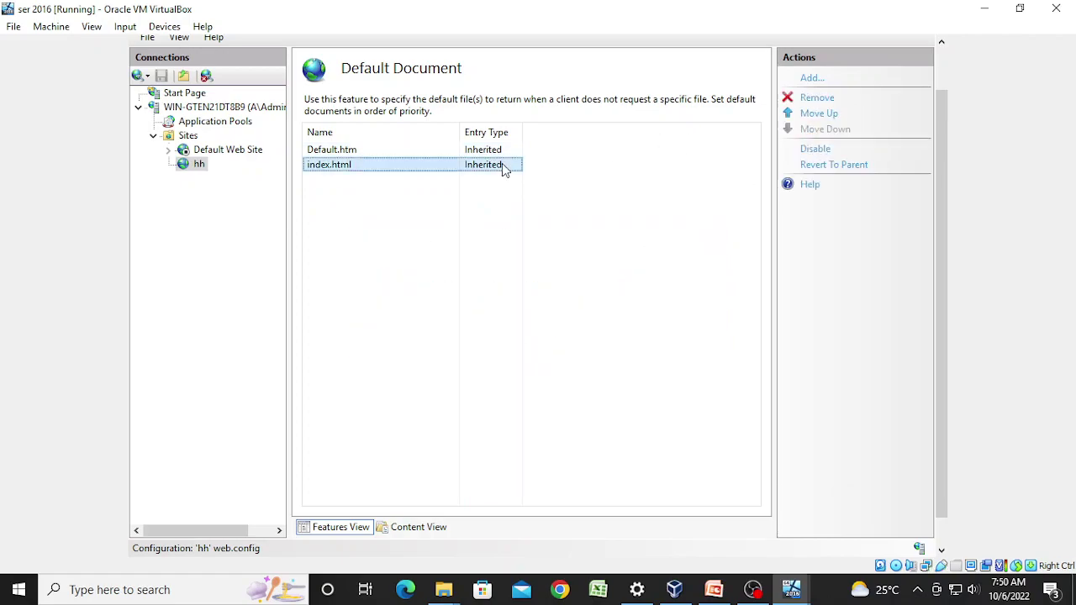
pyautogui.click(817, 99)
pyautogui.click(499, 342)
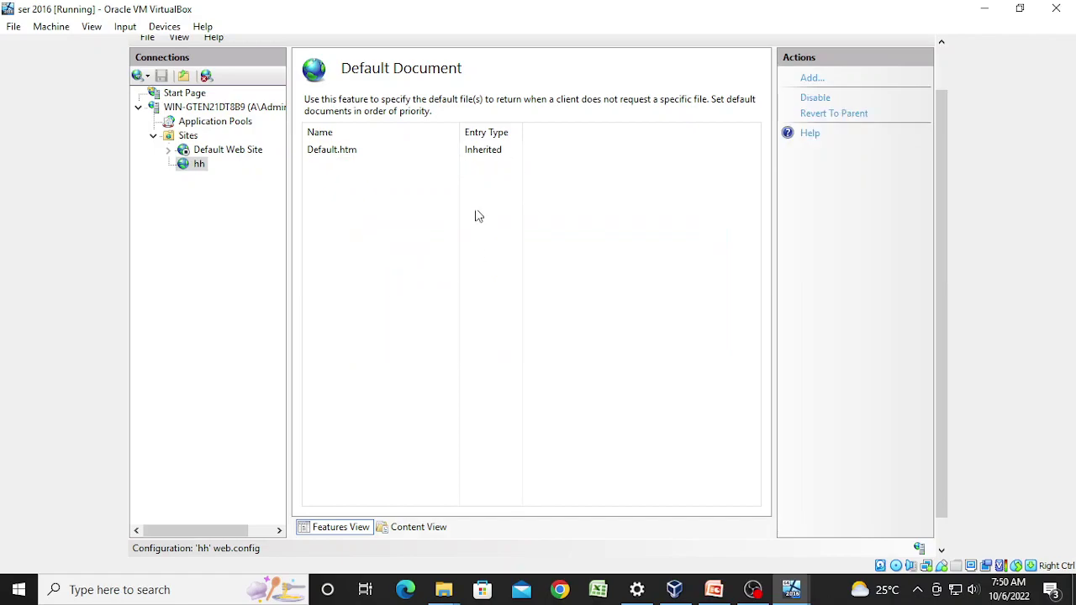
pyautogui.click(488, 153)
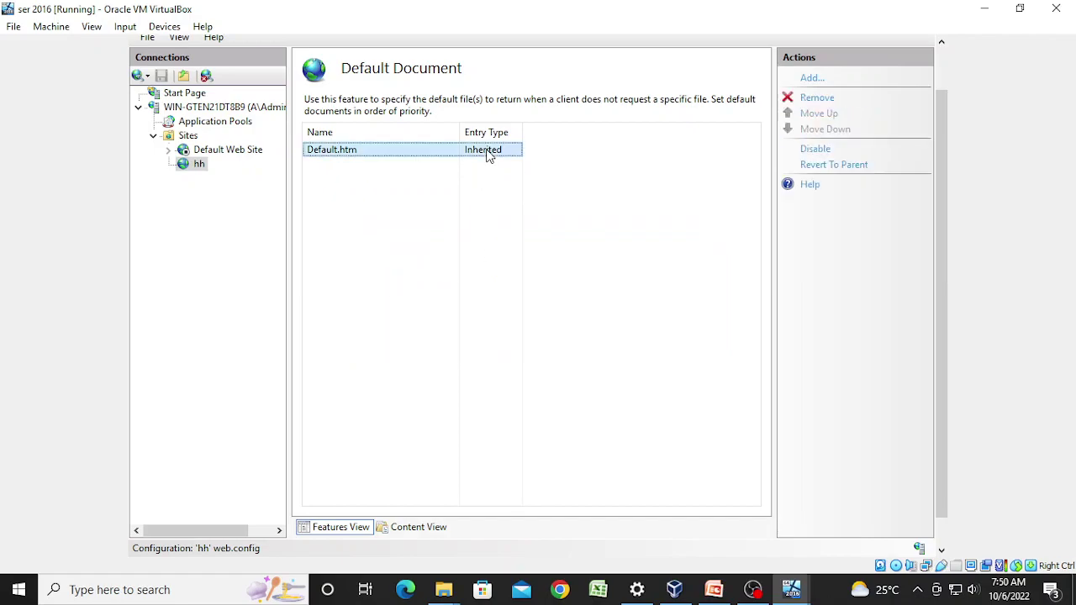
pyautogui.click(812, 99)
pyautogui.click(500, 340)
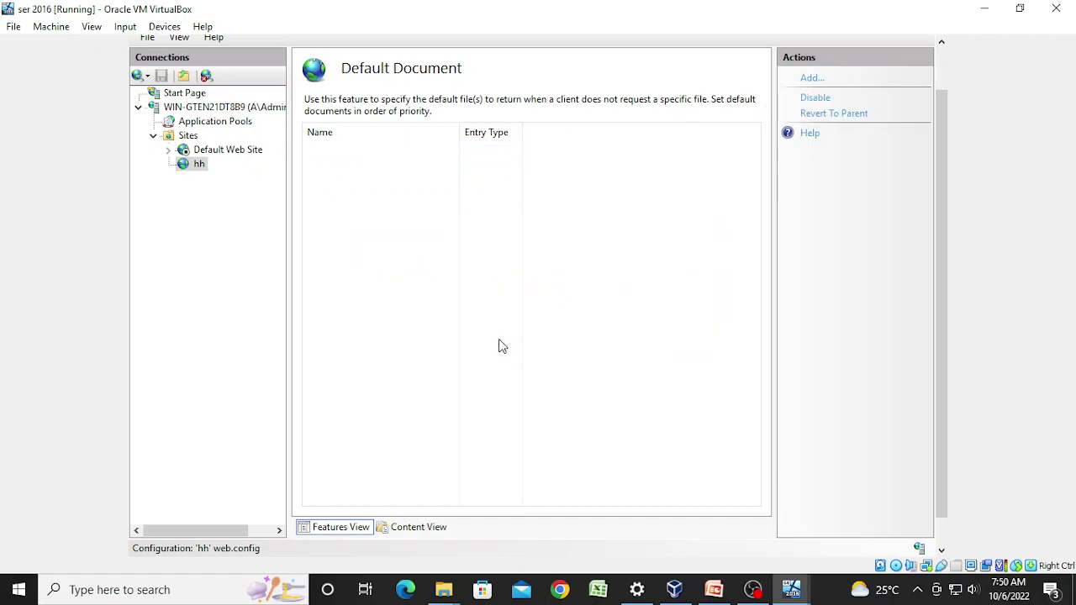
# Step: Add hh.html as the hh site's default document and return to hh Home
pyautogui.click(811, 78)
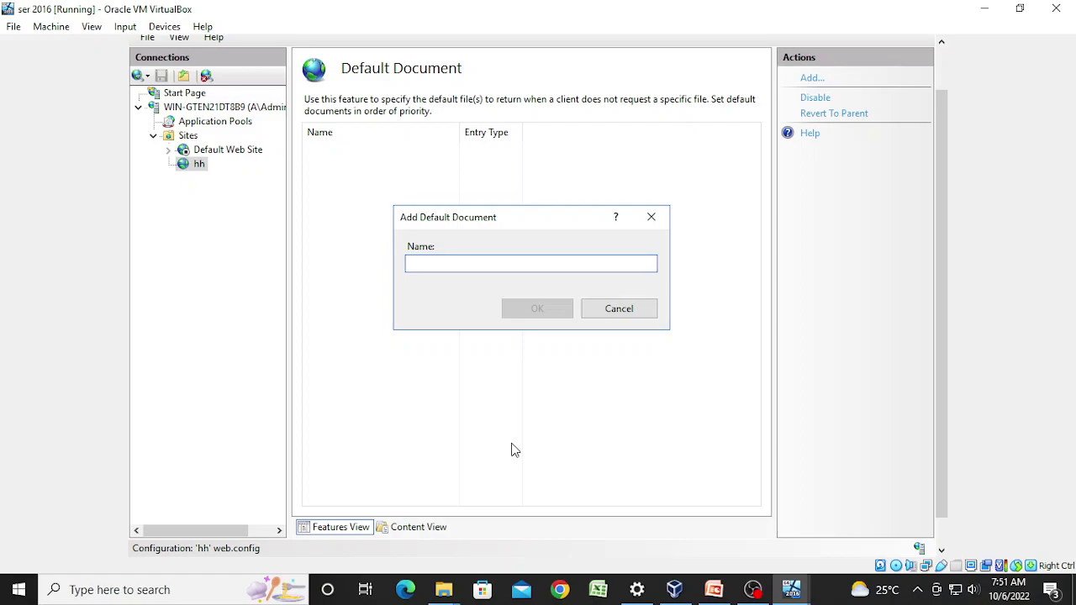
pyautogui.write('hh.html')
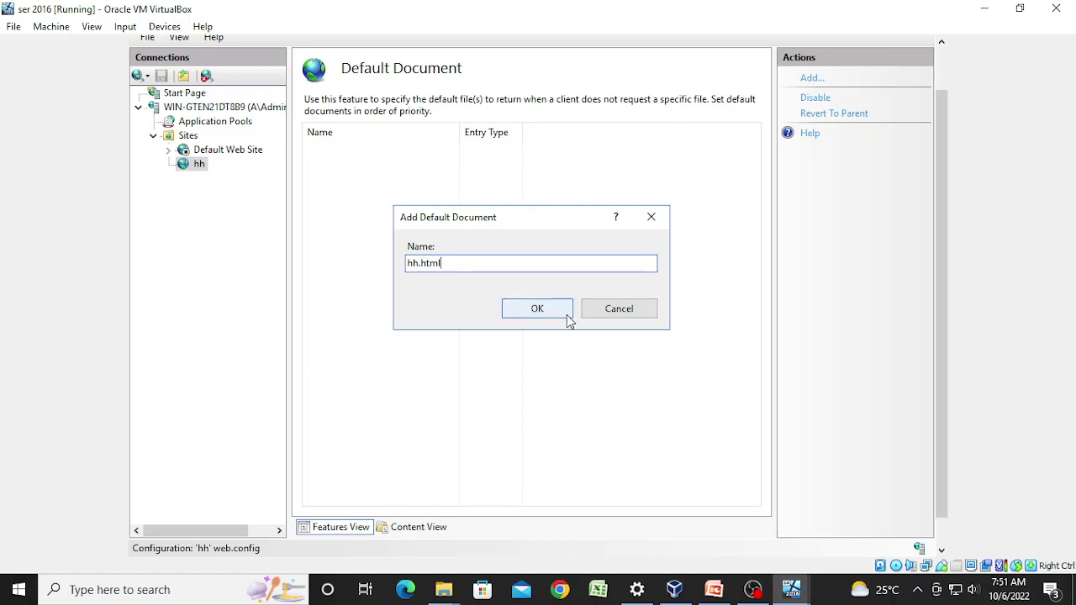
pyautogui.click(538, 308)
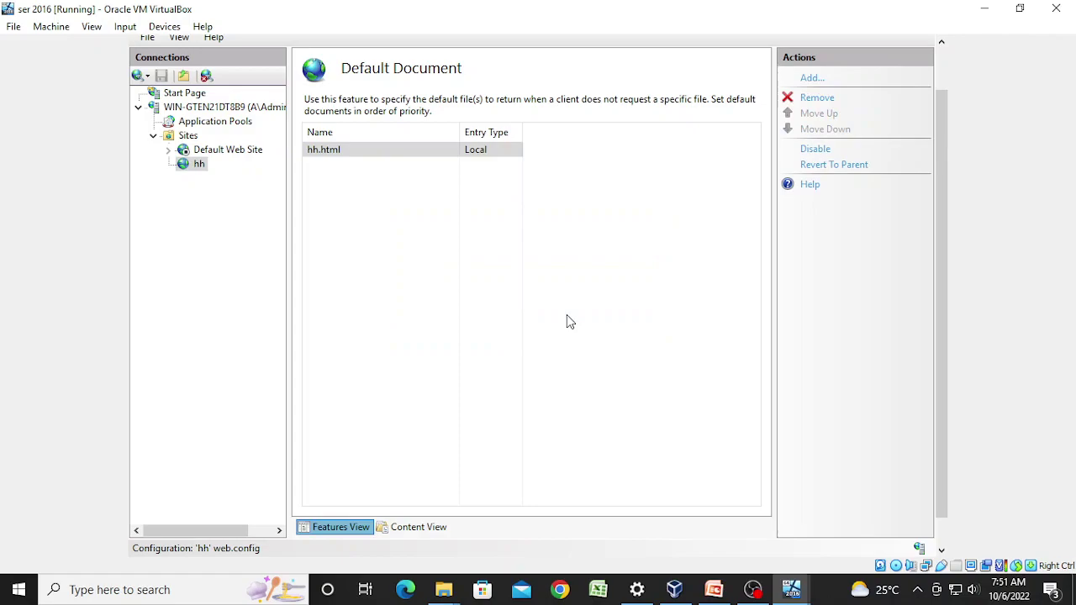
pyautogui.click(198, 166)
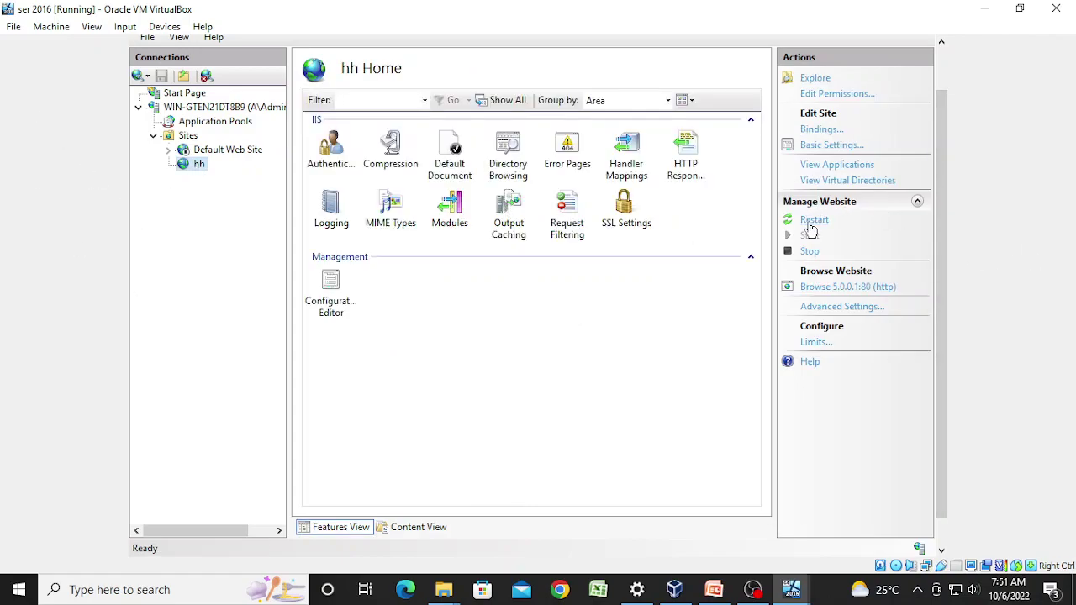
# Step: Restart the hh site and view it in Internet Explorer, accepting recommended settings
pyautogui.click(810, 224)
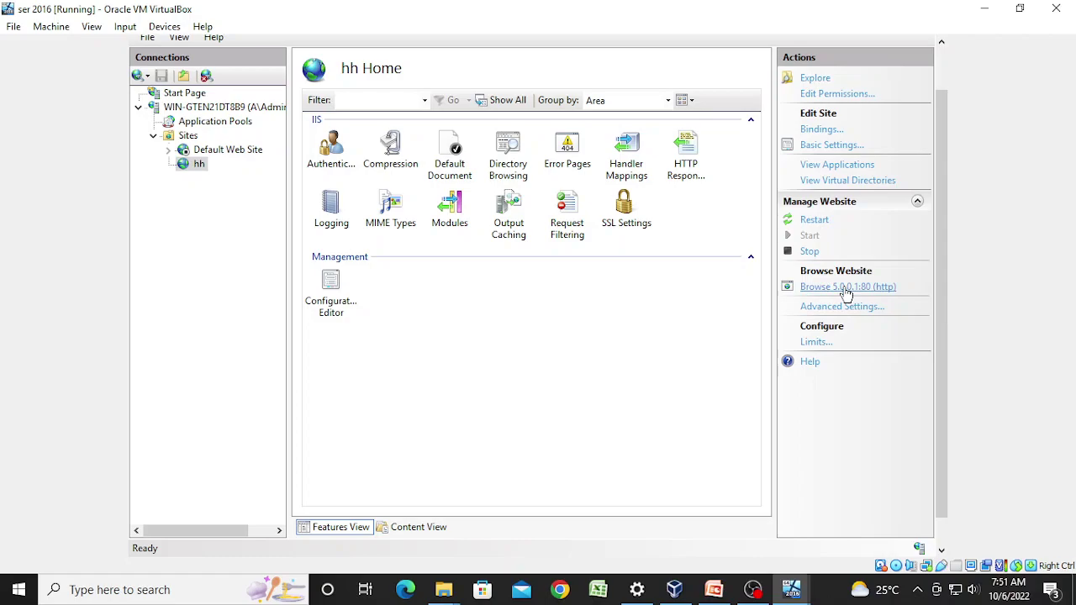
pyautogui.moveTo(943, 316); pyautogui.dragTo(880, 440)
pyautogui.click(263, 542)
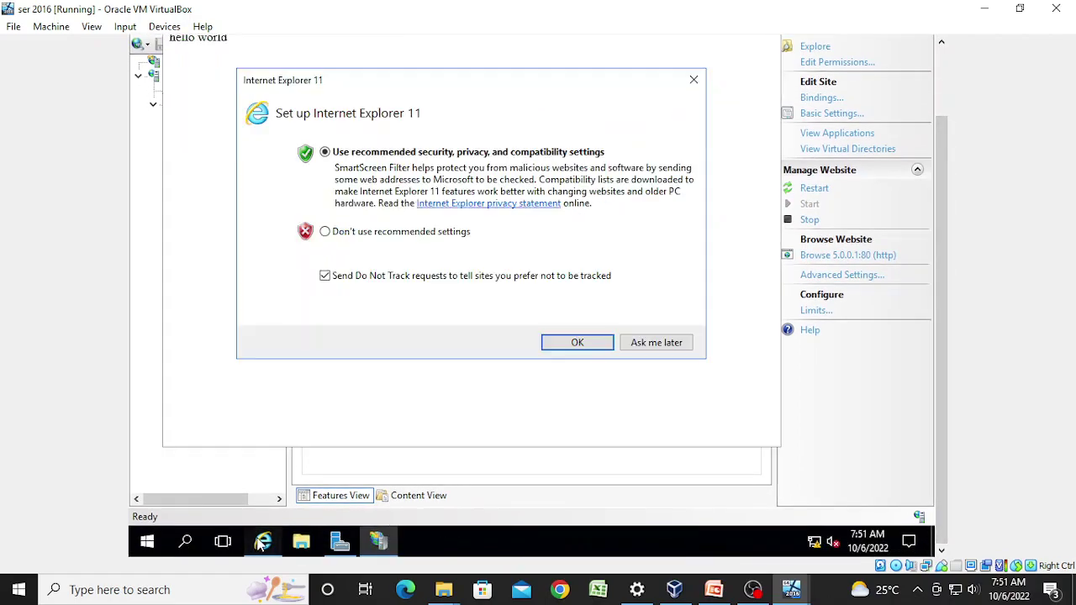
pyautogui.click(546, 351)
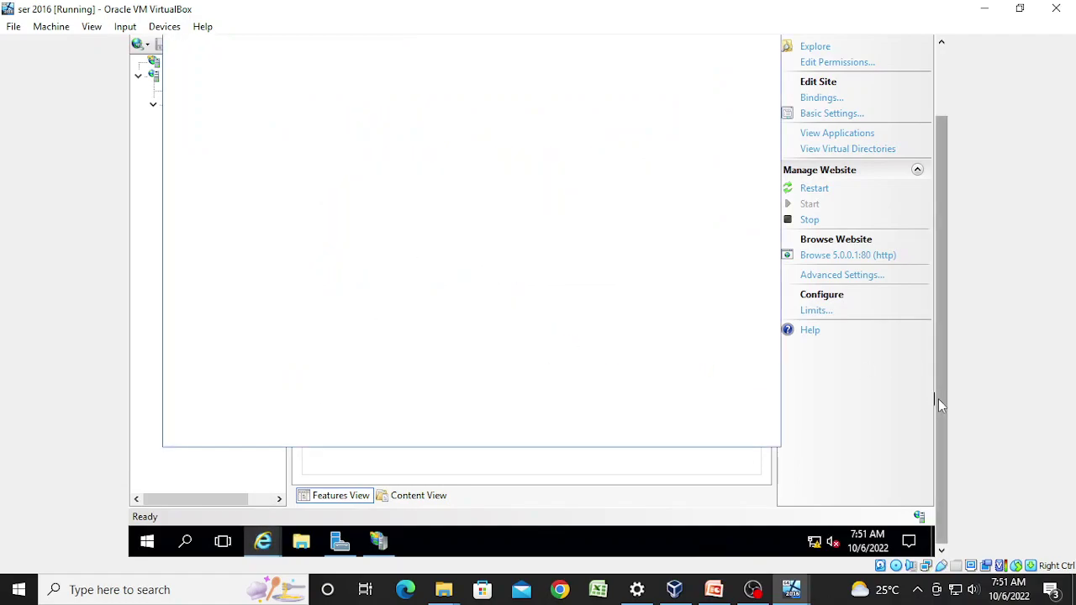
pyautogui.moveTo(939, 398); pyautogui.dragTo(950, 324)
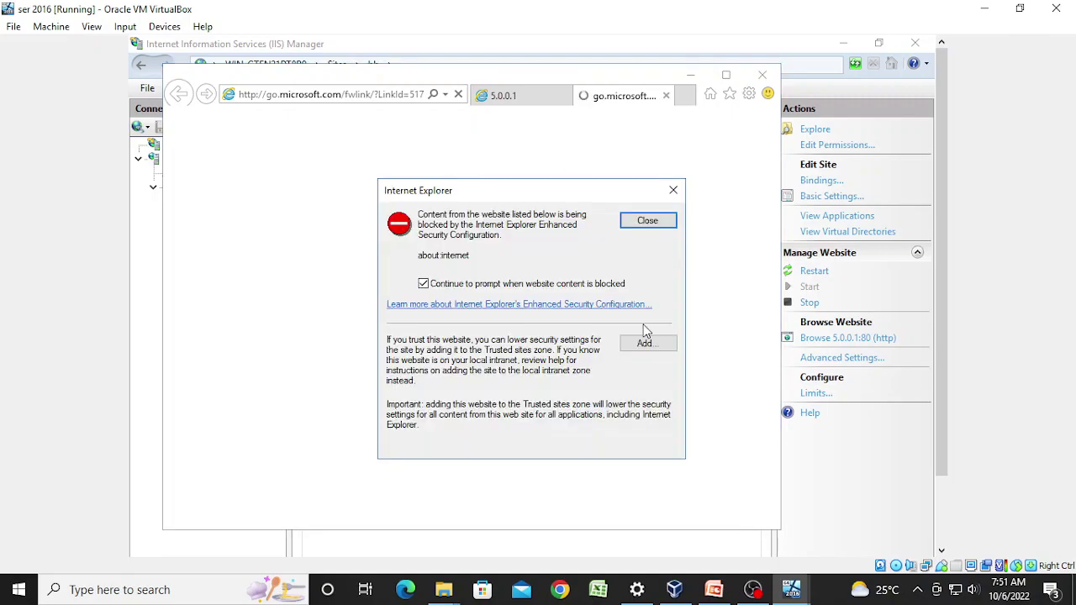
# Step: Add about:internet to the trusted sites zone and close the security dialogs
pyautogui.click(639, 348)
pyautogui.click(643, 308)
pyautogui.click(641, 452)
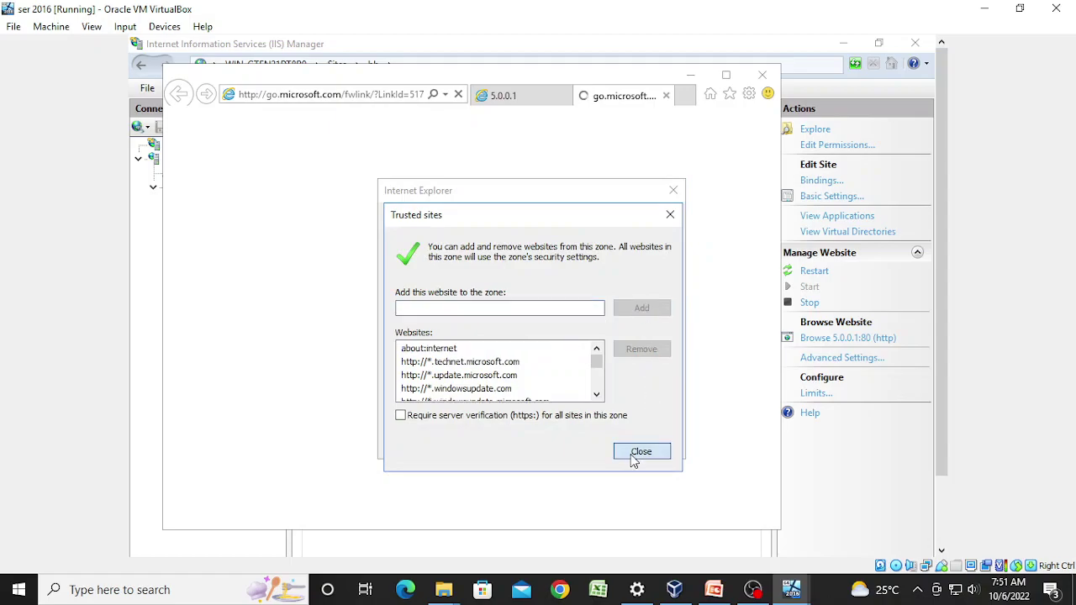
pyautogui.click(383, 92)
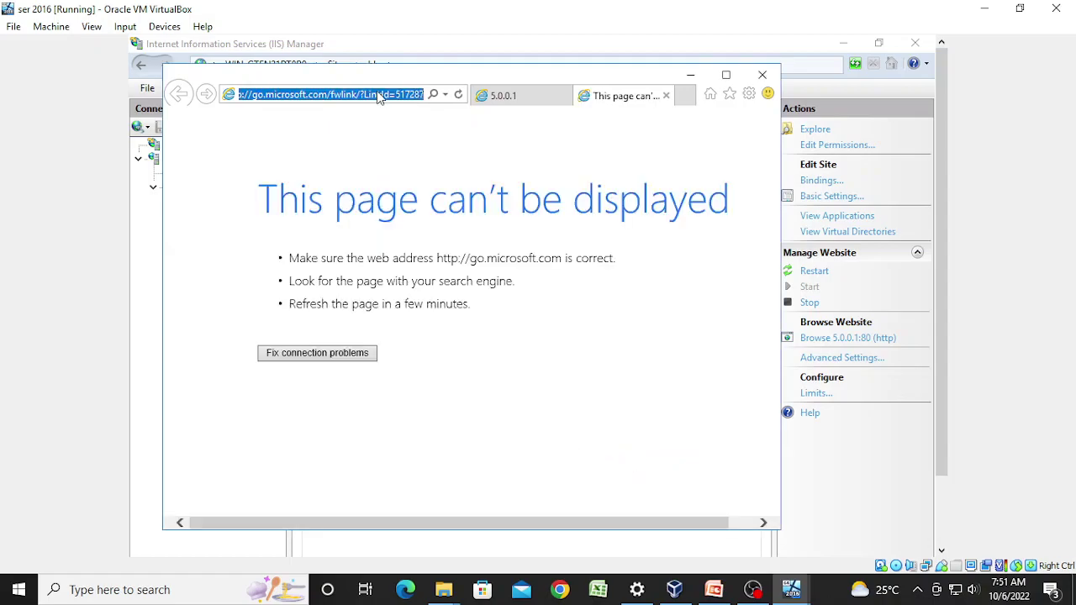
pyautogui.write('5.0.0.41')
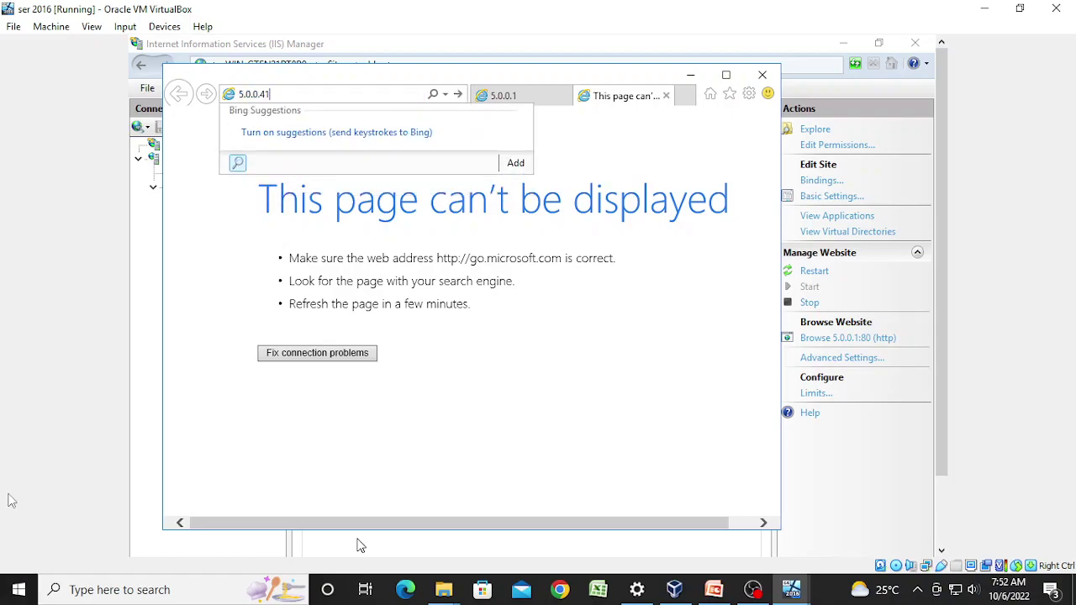
pyautogui.press('BackSpace')
pyautogui.press('BackSpace')
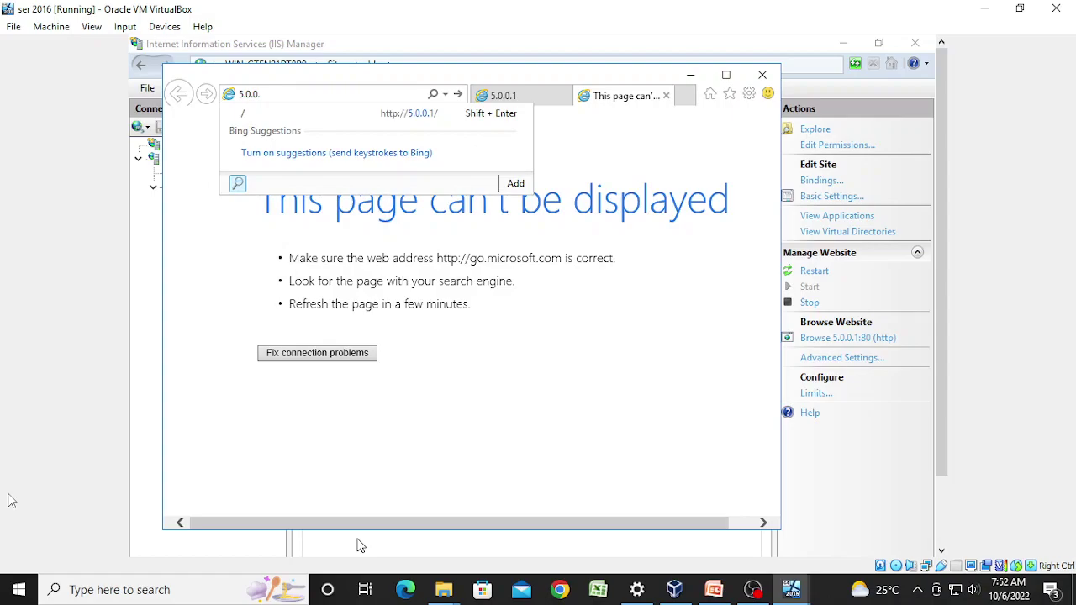
pyautogui.write('1/')
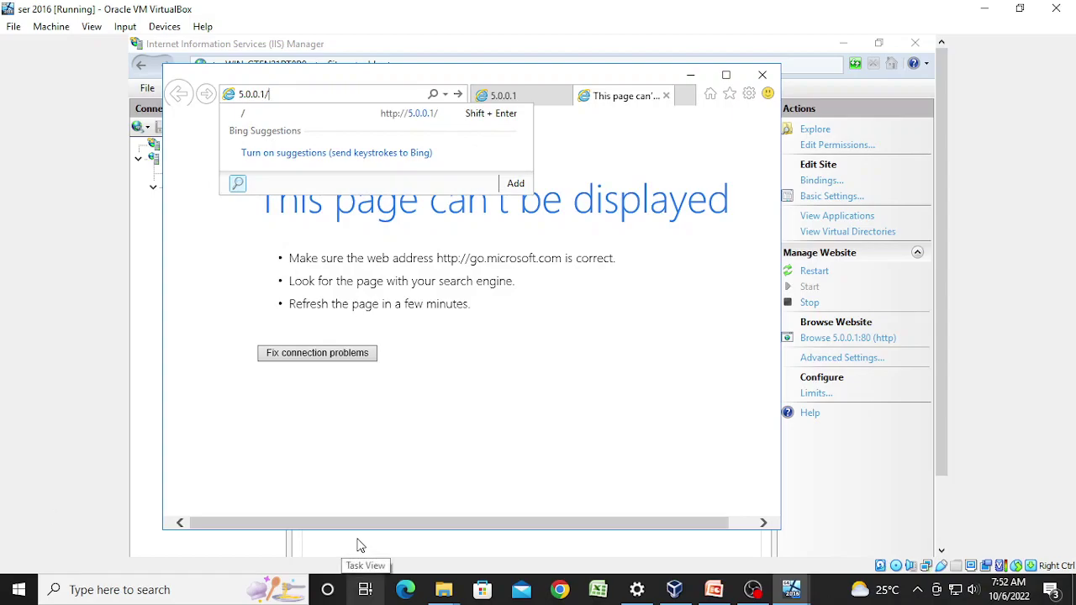
pyautogui.press('Return')
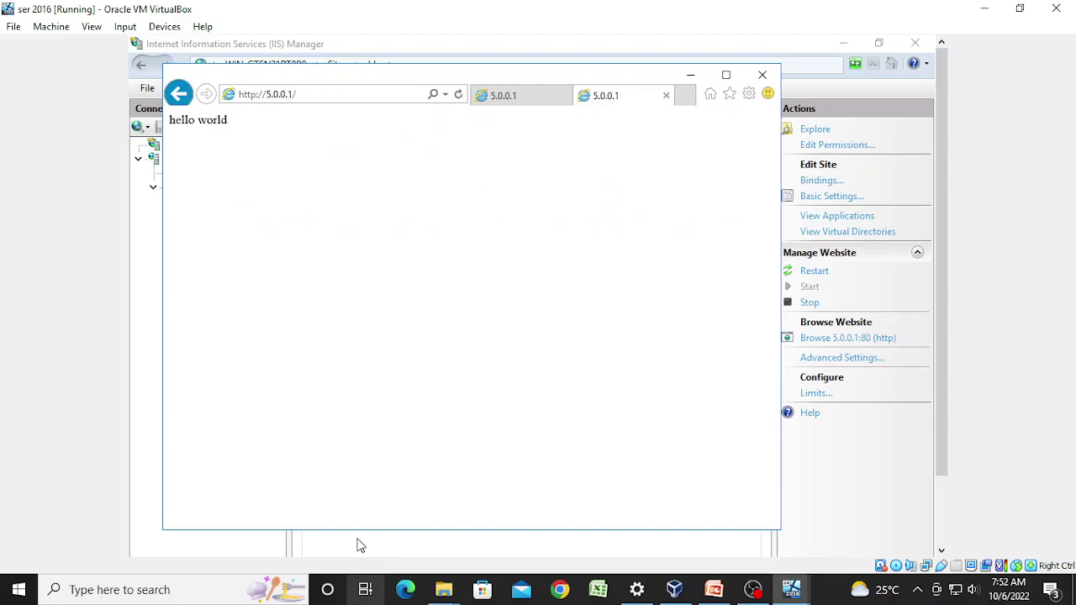
pyautogui.click(761, 75)
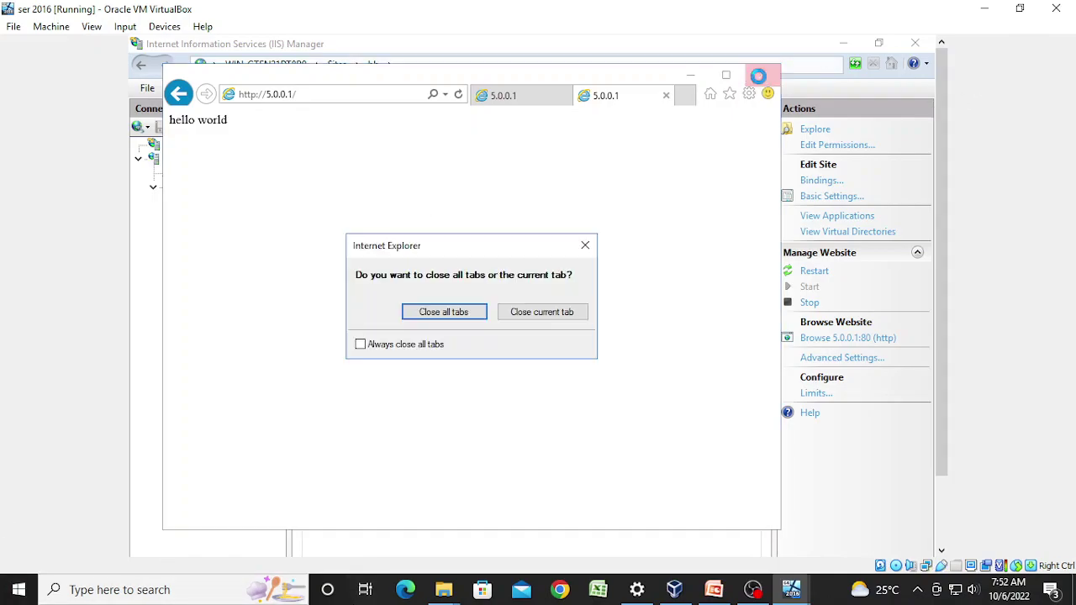
pyautogui.click(447, 312)
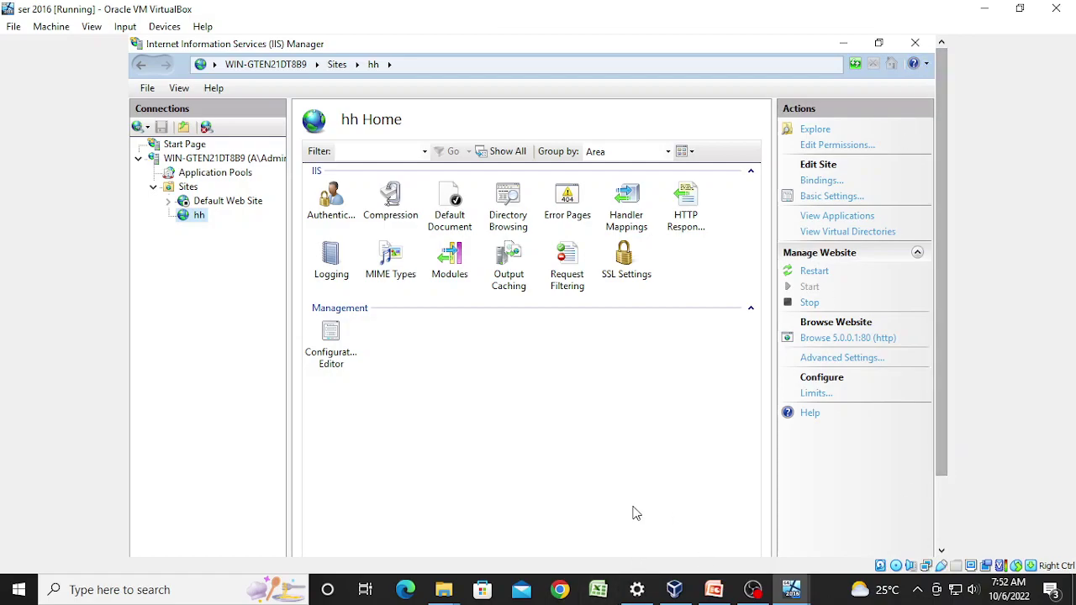
# Step: Bring Server Manager's Local Server page forward and open its Manage menu
pyautogui.moveTo(948, 443); pyautogui.dragTo(918, 510)
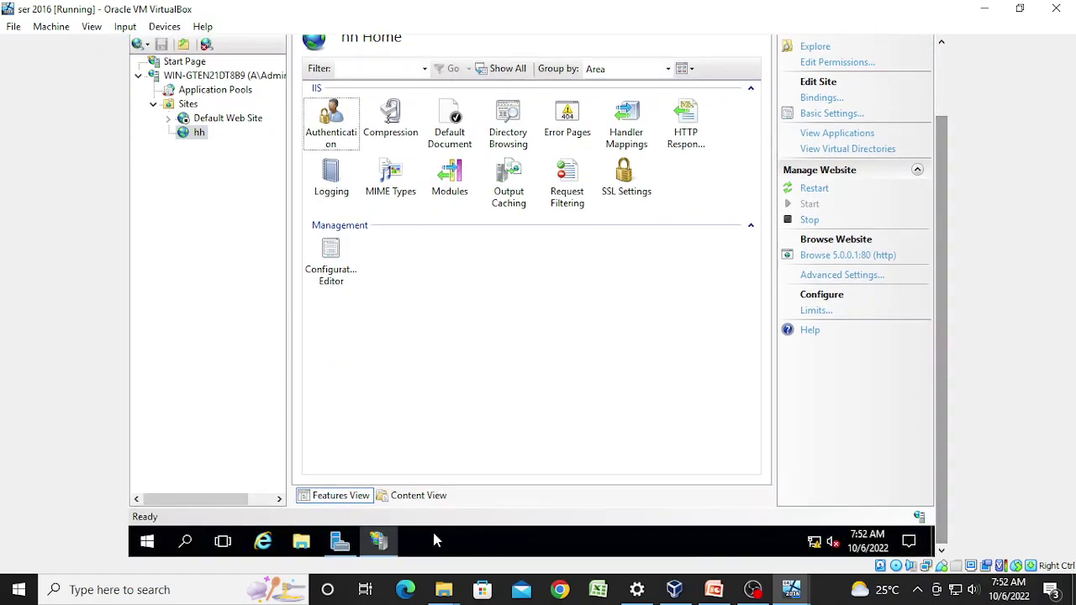
pyautogui.click(340, 543)
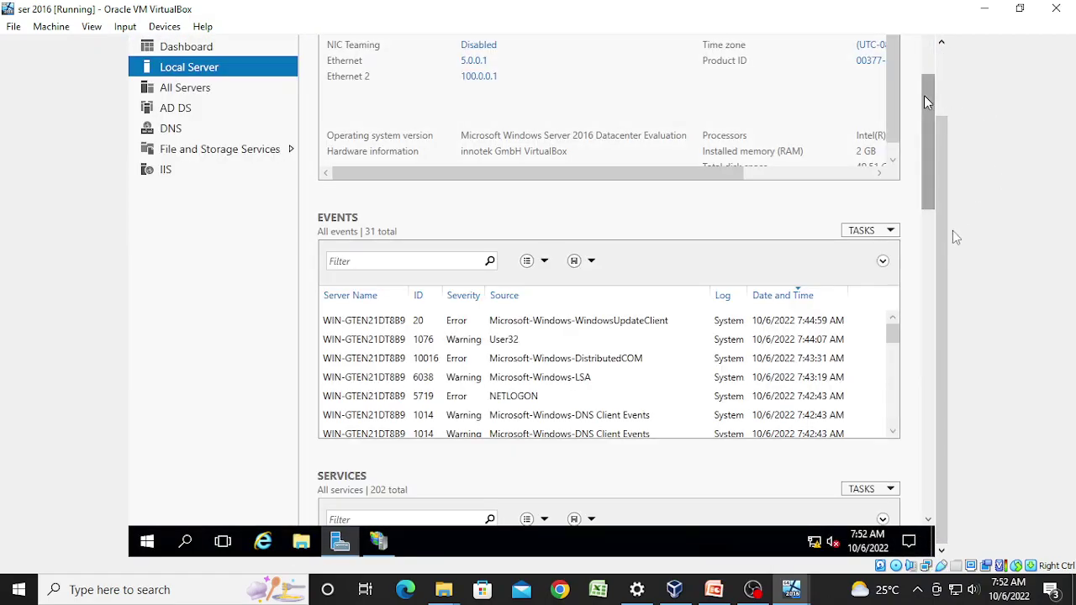
pyautogui.moveTo(942, 249); pyautogui.dragTo(928, 184)
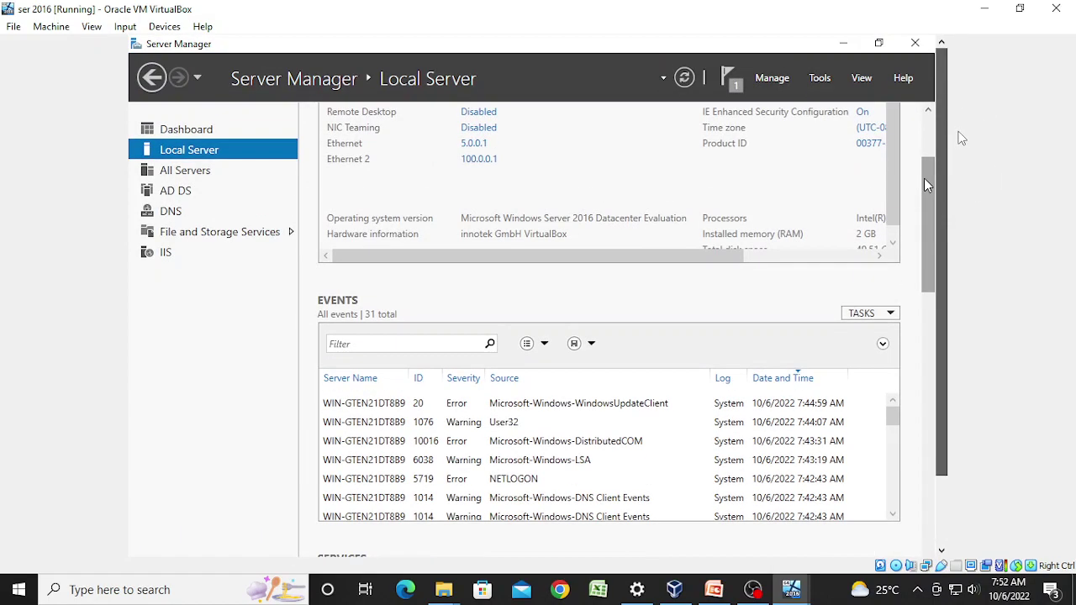
pyautogui.click(768, 79)
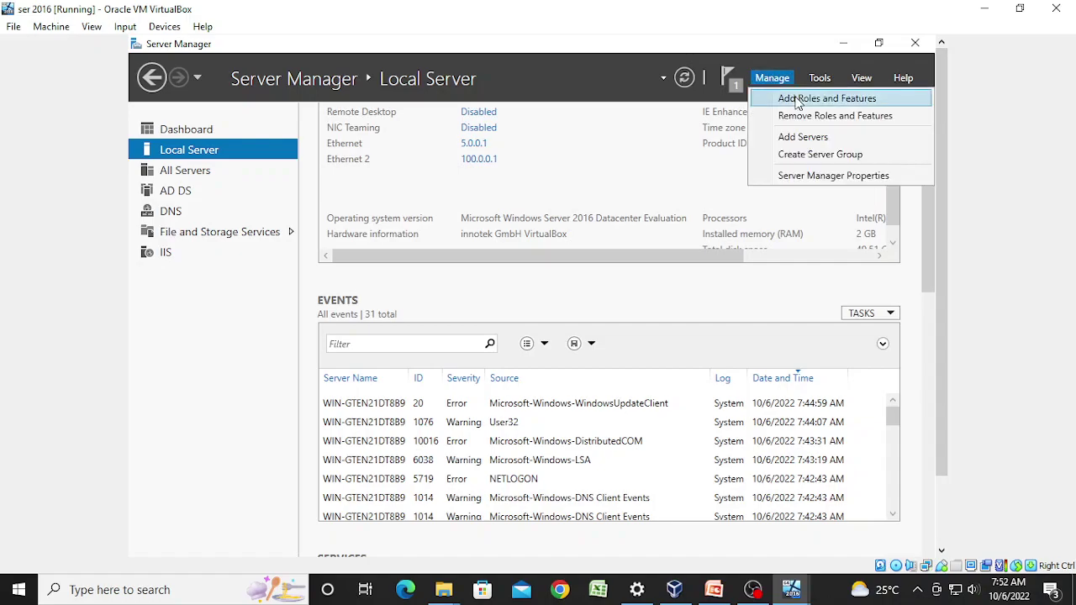
# Step: Start Add Roles and Features with role-based installation on the local server, skipping to Features
pyautogui.click(792, 99)
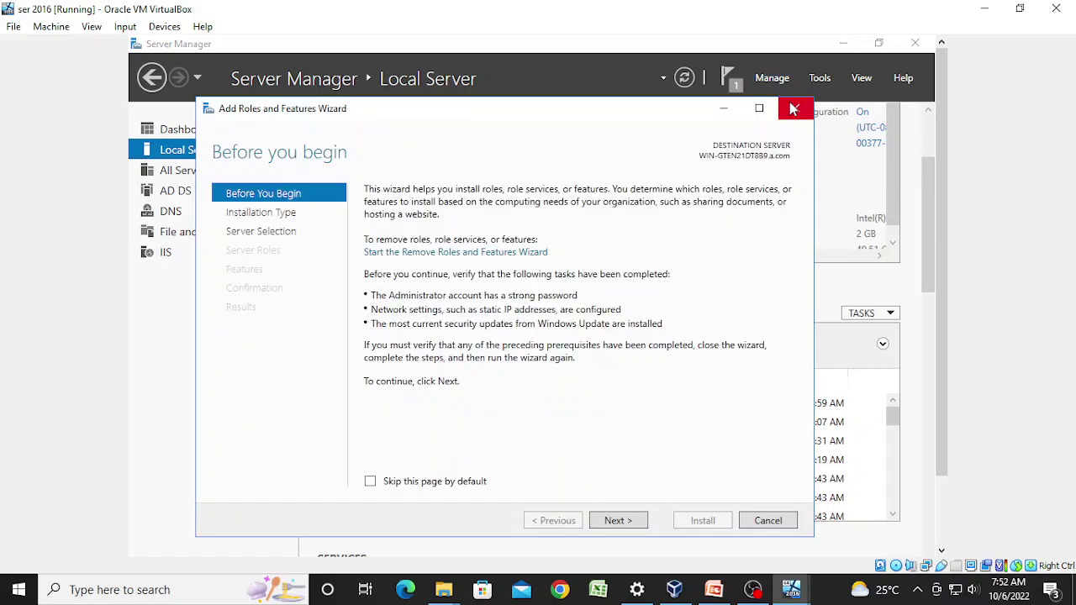
pyautogui.click(623, 525)
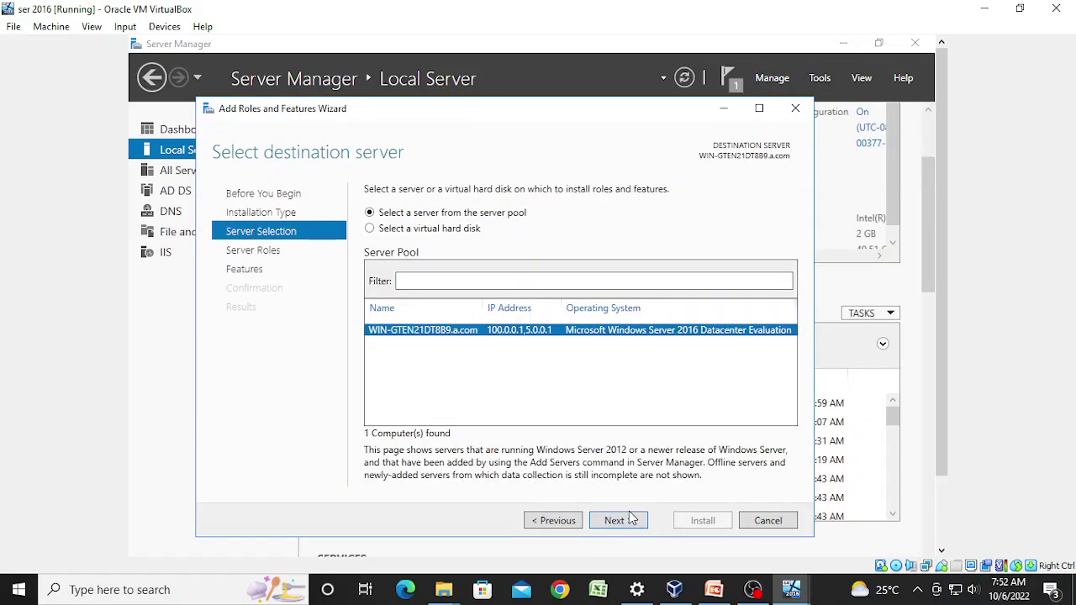
pyautogui.click(623, 522)
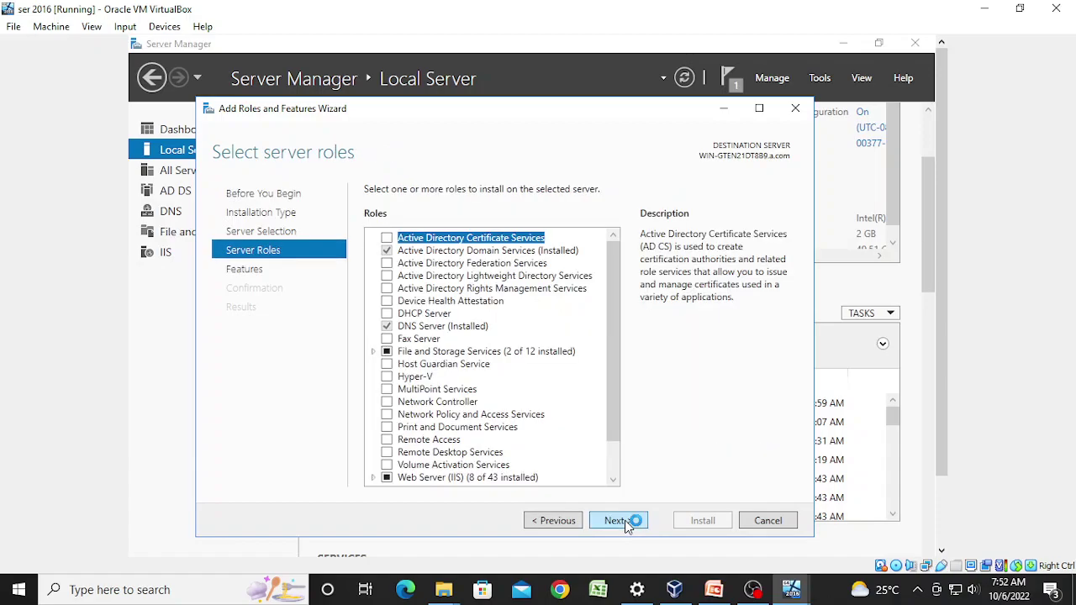
pyautogui.click(624, 521)
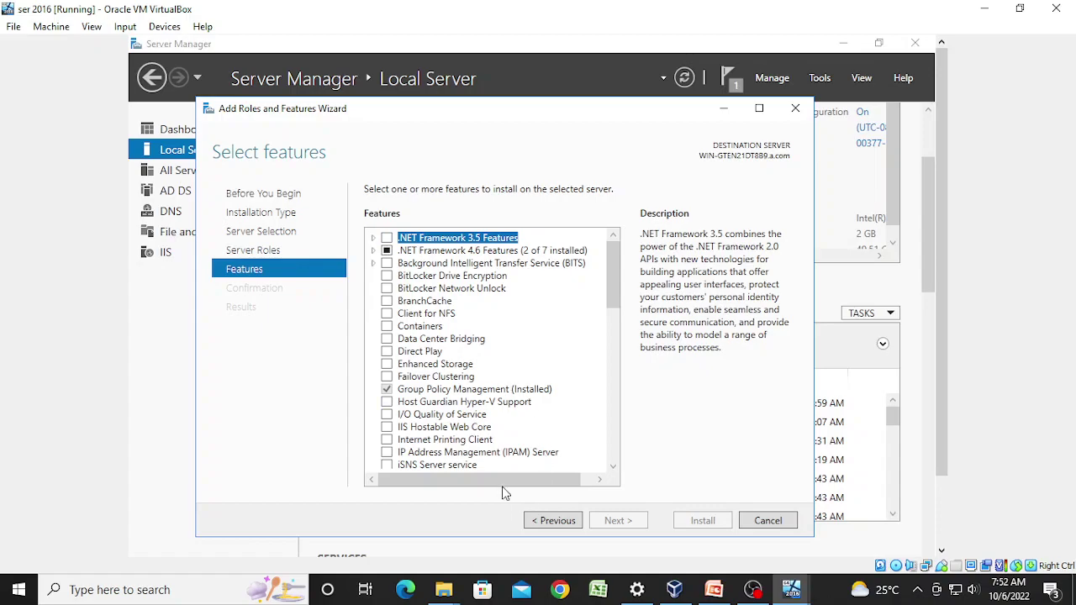
# Step: Check Network Load Balancing with its management tools and start the installation
pyautogui.press('Down')
pyautogui.press('Down')
pyautogui.press('Down')
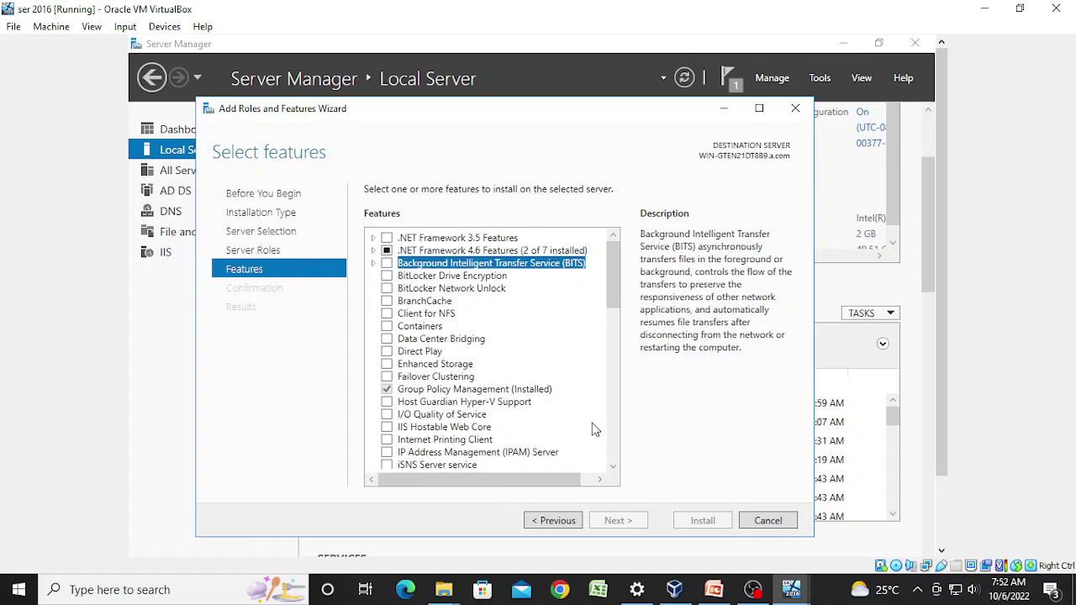
pyautogui.press('Down')
pyautogui.press('Down')
pyautogui.press('Down')
pyautogui.press('Down')
pyautogui.press('Down')
pyautogui.press('Down')
pyautogui.press('Down')
pyautogui.press('Down')
pyautogui.press('Down')
pyautogui.press('Down')
pyautogui.press('Down')
pyautogui.press('Down')
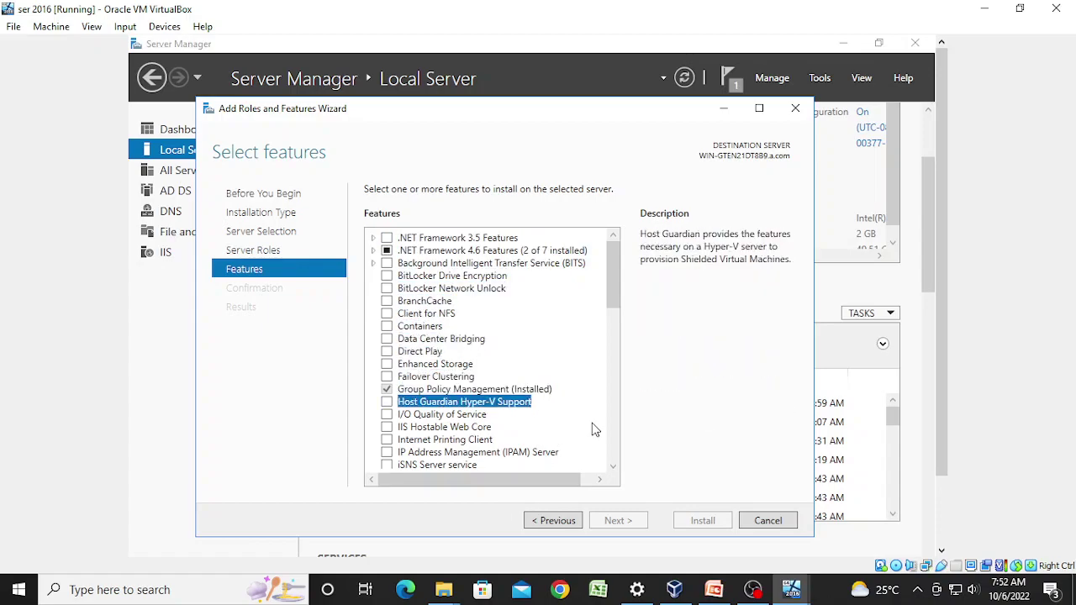
pyautogui.press('Down')
pyautogui.press('Down')
pyautogui.press('Down')
pyautogui.press('Down')
pyautogui.press('Down')
pyautogui.press('Down')
pyautogui.press('Down')
pyautogui.press('Down')
pyautogui.press('Down')
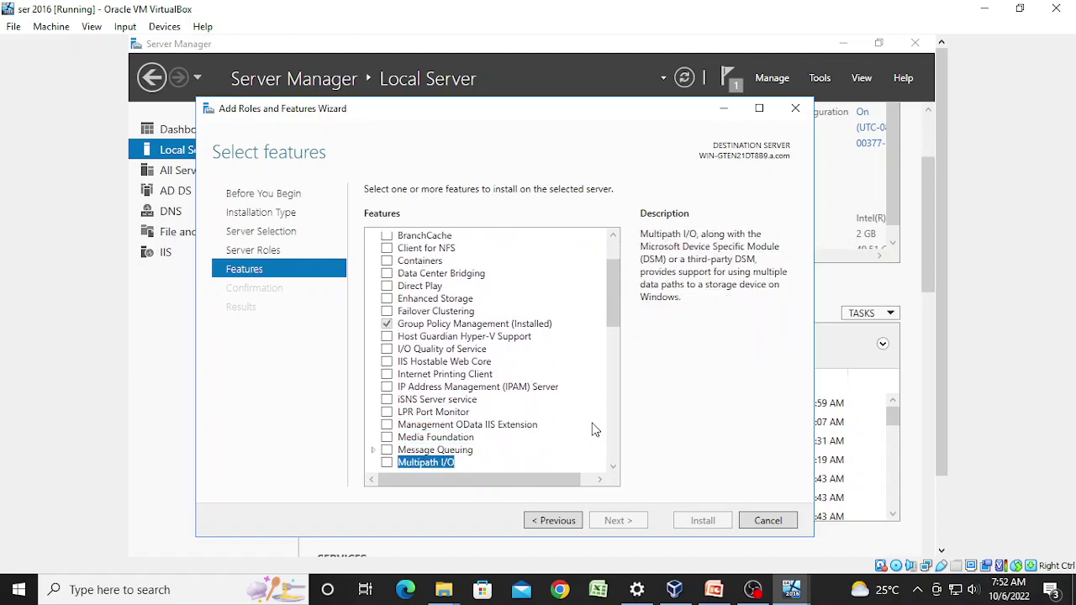
pyautogui.press('Down')
pyautogui.press('Down')
pyautogui.press('Down')
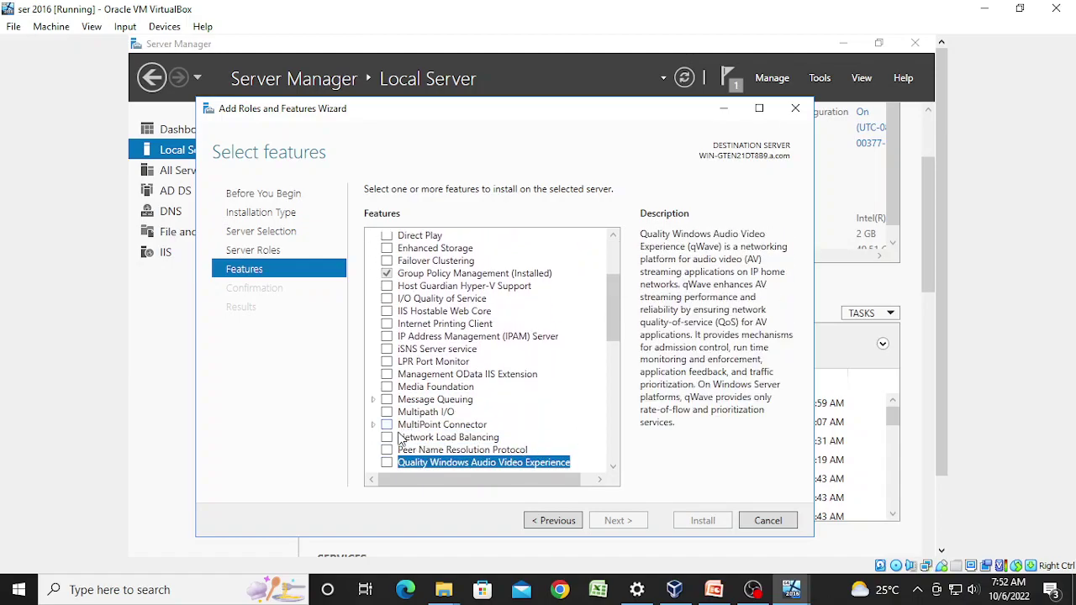
pyautogui.click(385, 439)
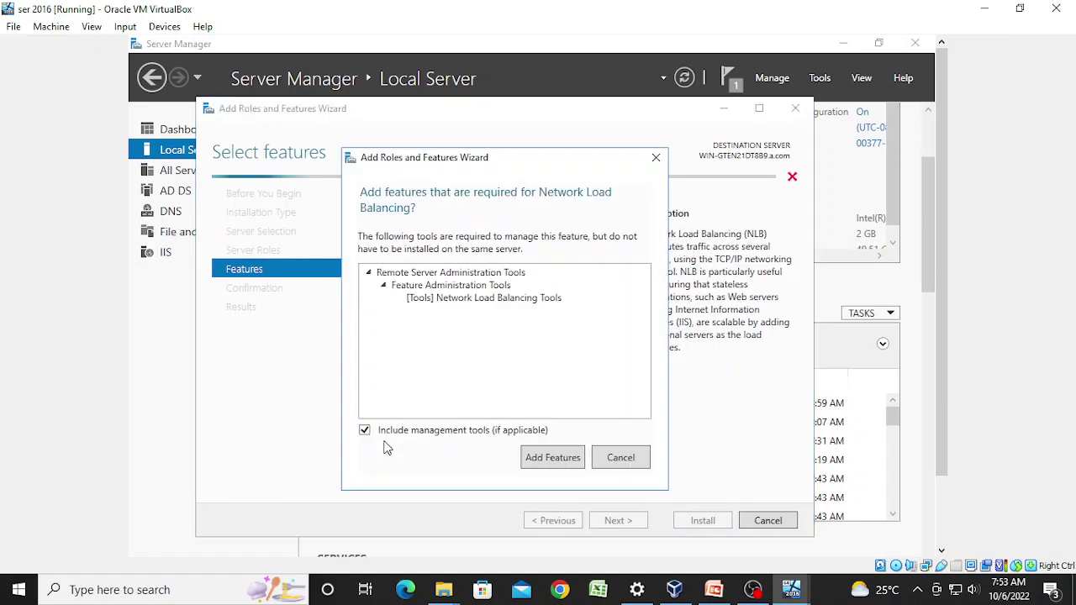
pyautogui.click(561, 458)
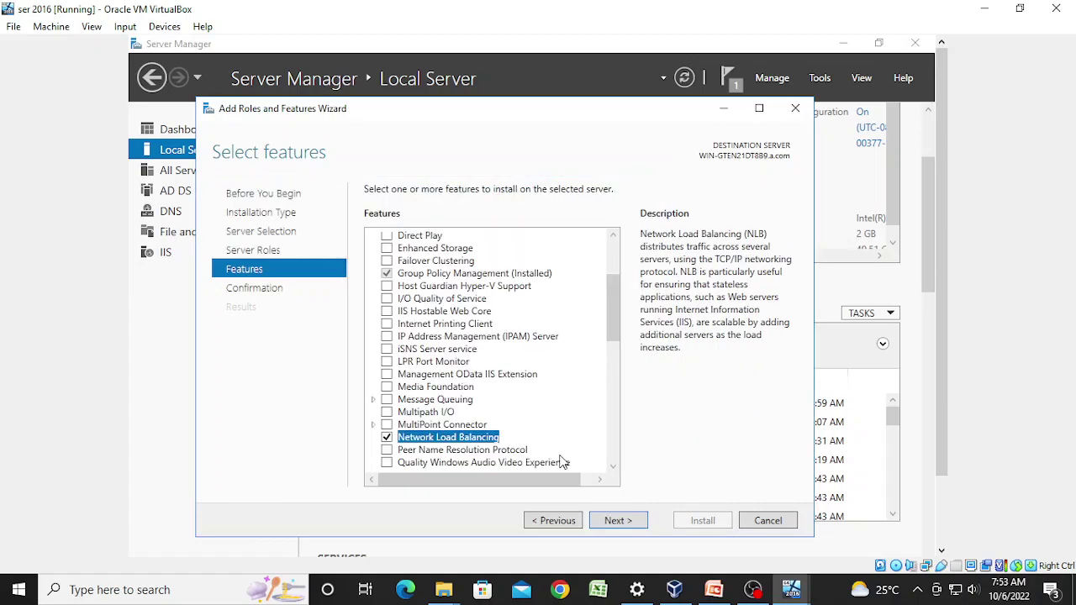
pyautogui.click(624, 525)
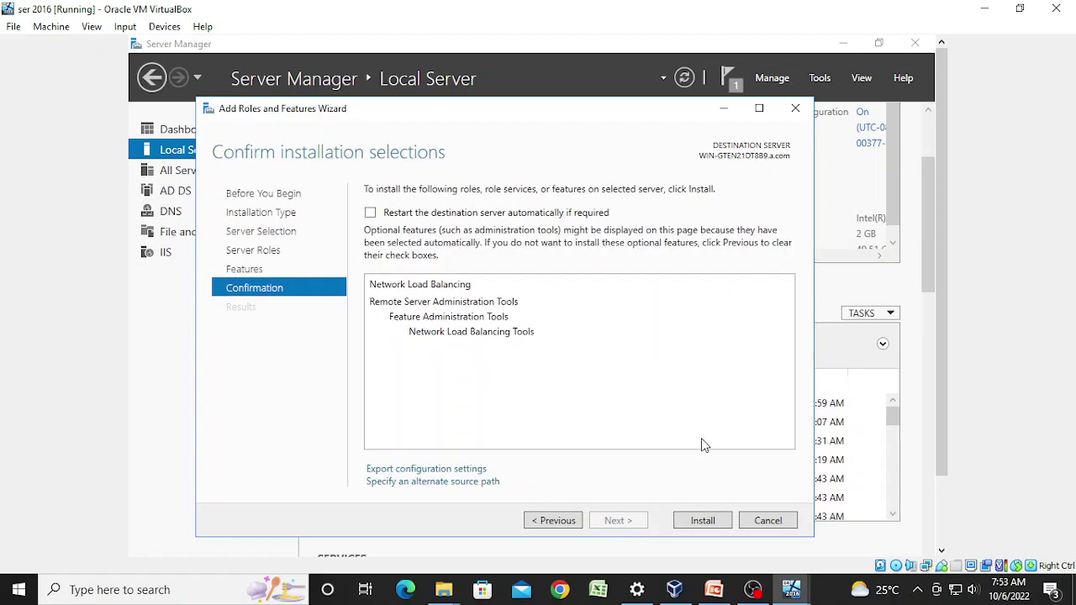
pyautogui.click(703, 521)
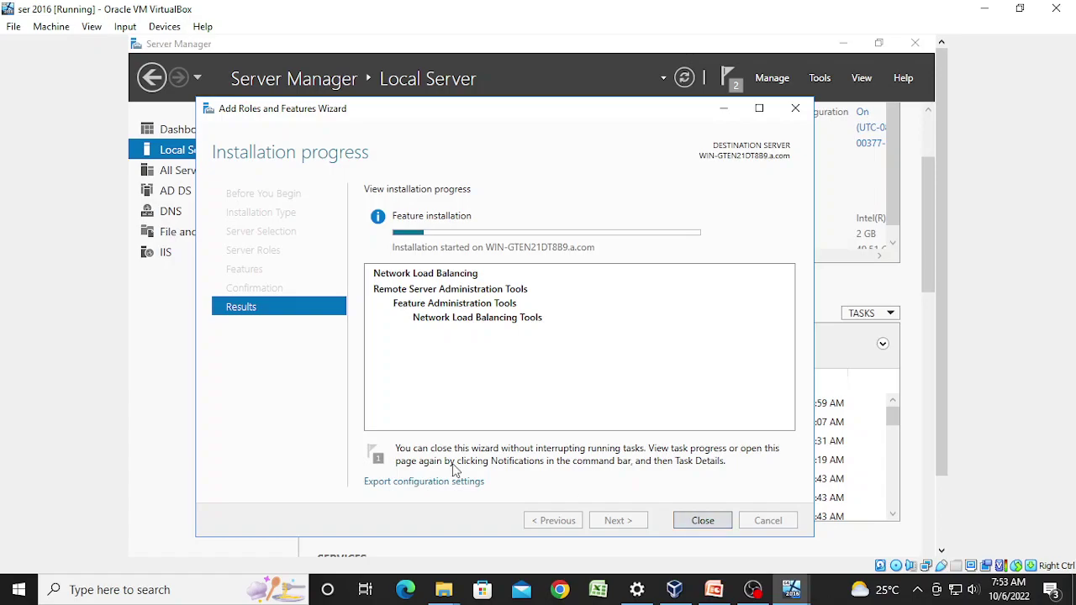
pyautogui.click(755, 591)
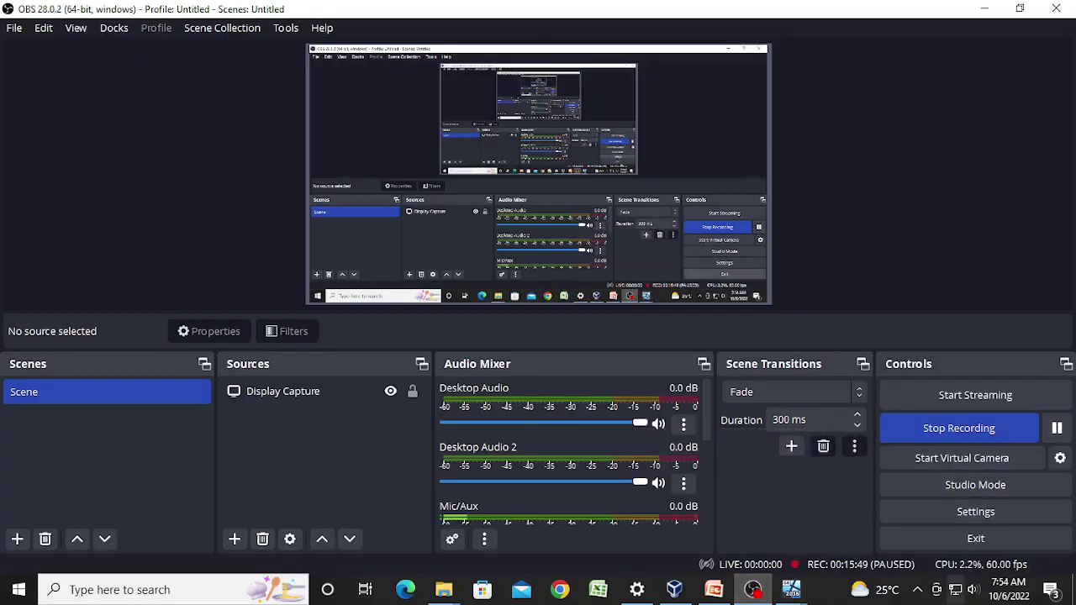
# Step: Switch to the ser 2016 VM and close the completed Network Load Balancing installation wizard
pyautogui.moveTo(791, 591)
pyautogui.click(745, 557)
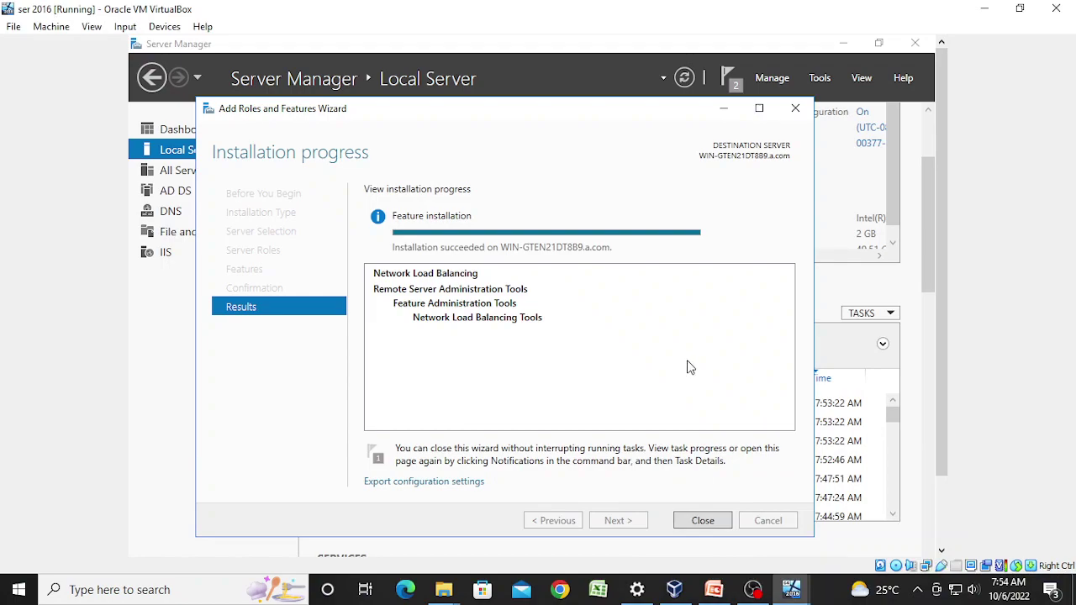
pyautogui.click(703, 521)
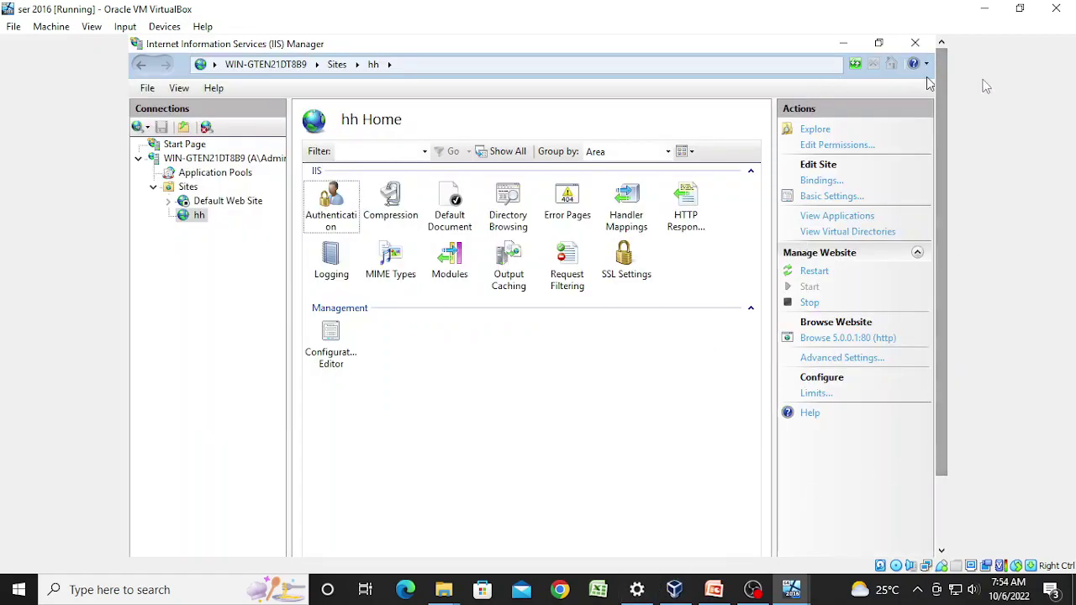
# Step: Close IIS Manager from its taskbar window menu and open Server Manager's Tools list
pyautogui.click(142, 64)
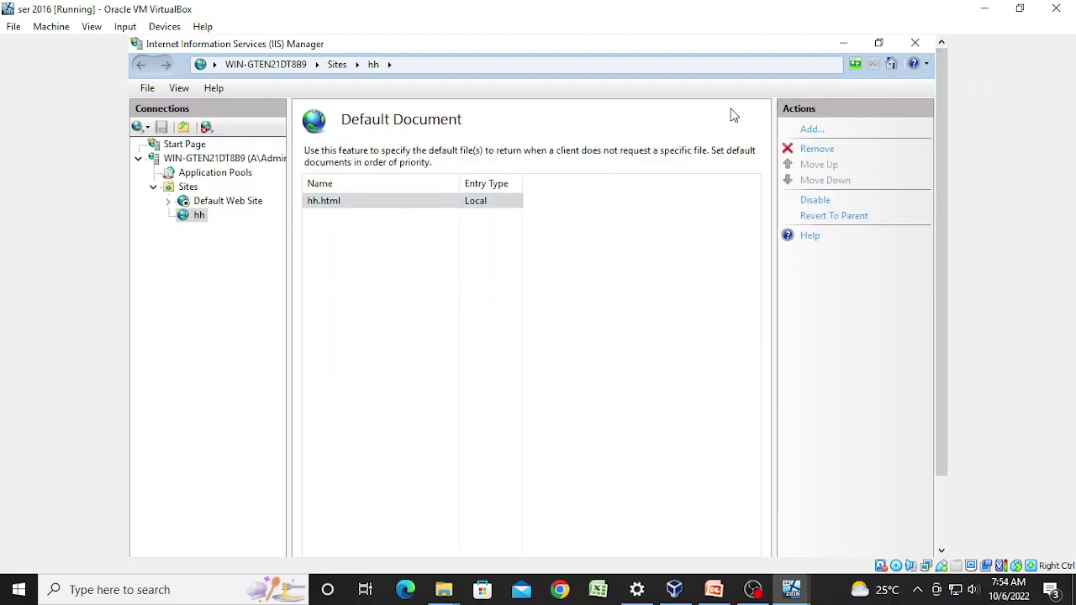
pyautogui.moveTo(941, 428); pyautogui.dragTo(942, 545)
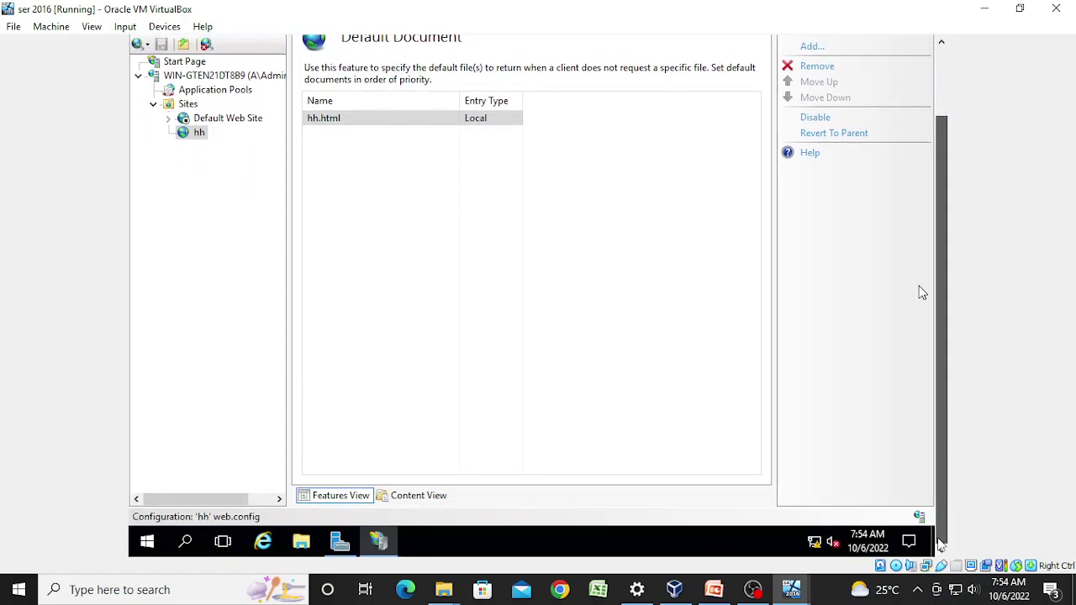
pyautogui.rightClick(381, 547)
pyautogui.click(377, 508)
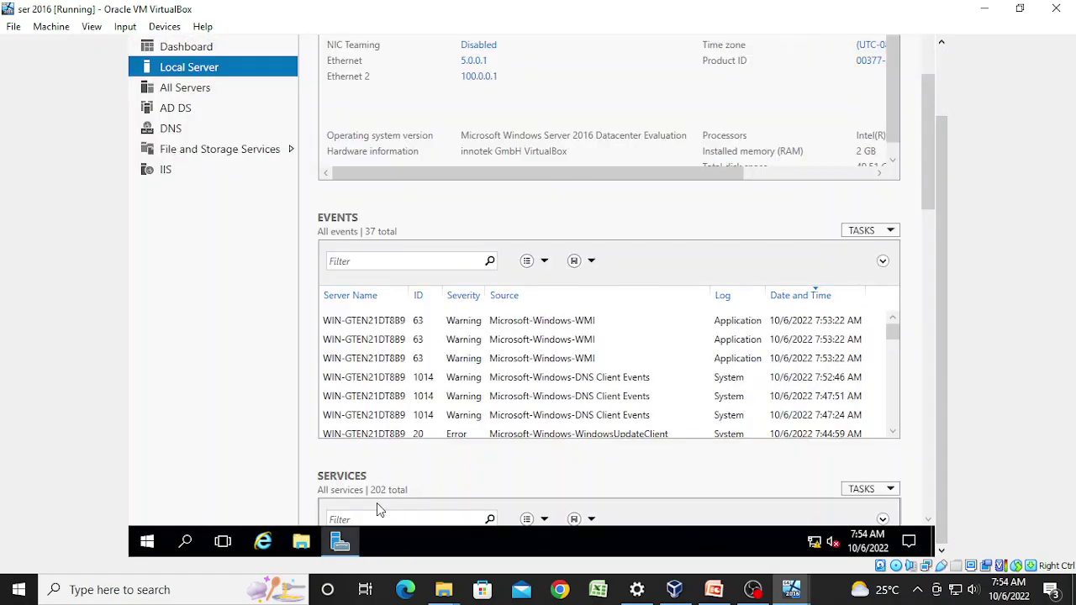
pyautogui.click(941, 210)
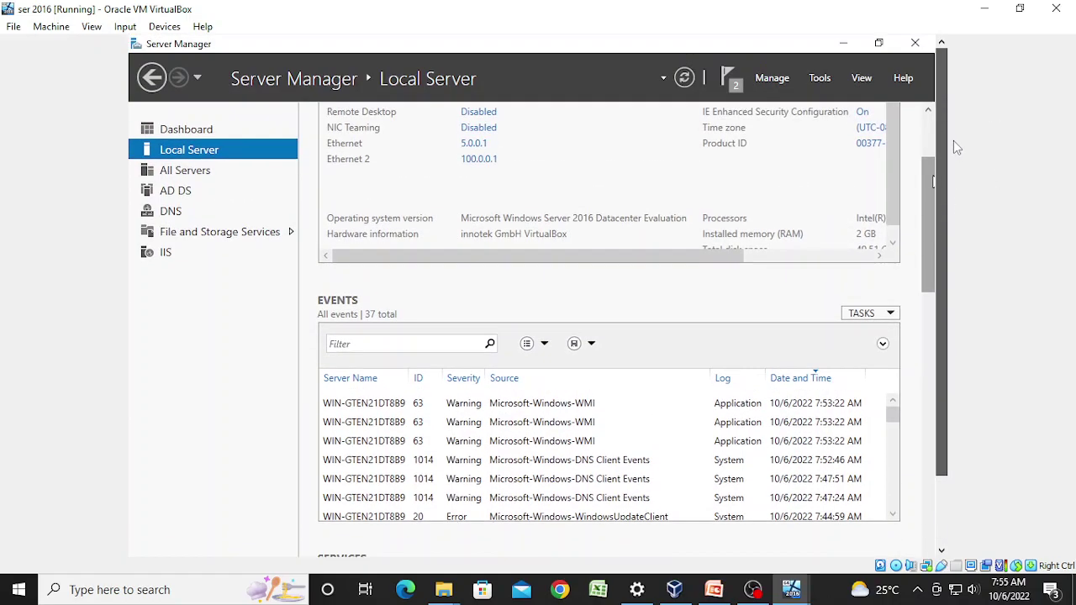
pyautogui.click(823, 77)
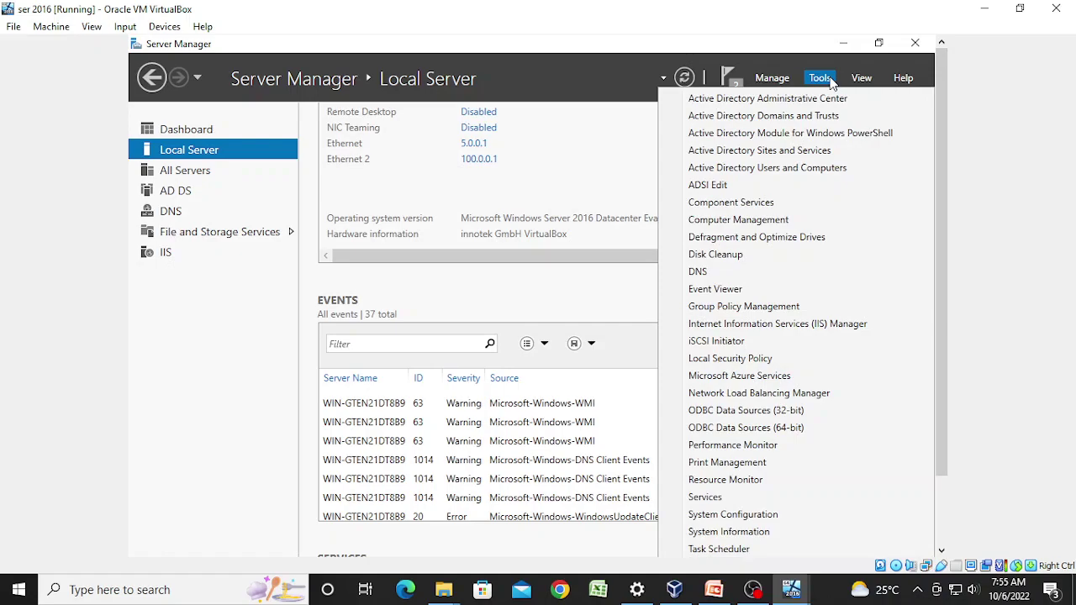
# Step: Launch Network Load Balancing Manager and begin a New Cluster from the Clusters node
pyautogui.click(839, 393)
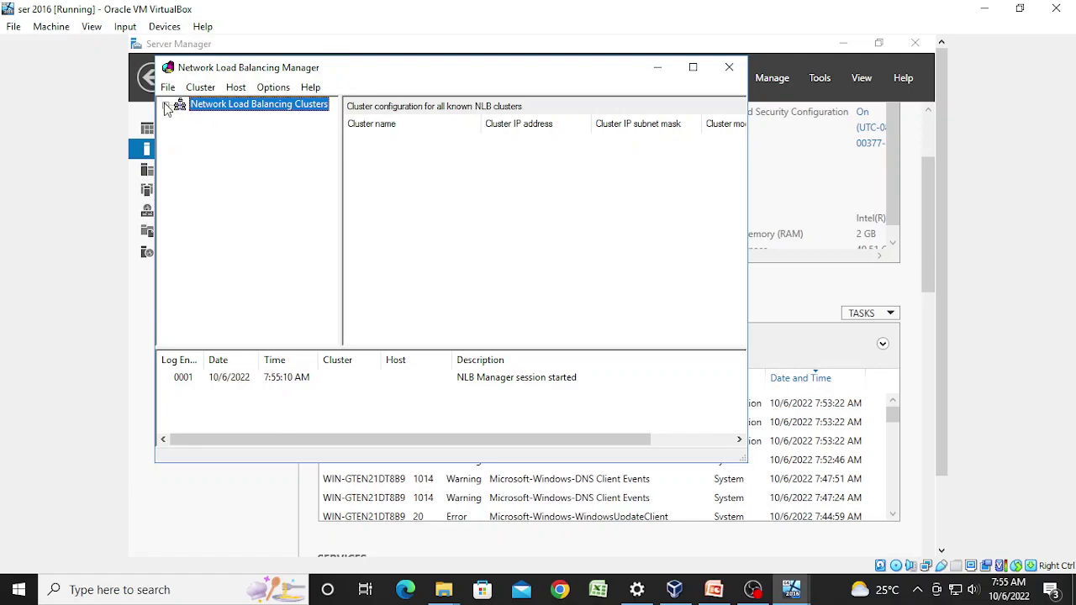
pyautogui.rightClick(214, 111)
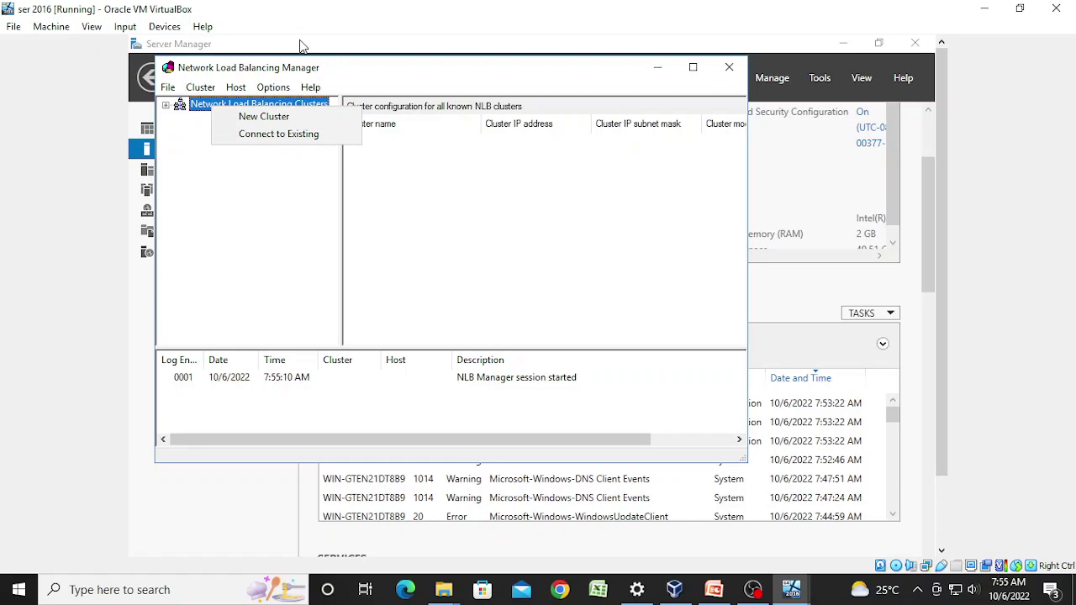
pyautogui.click(285, 120)
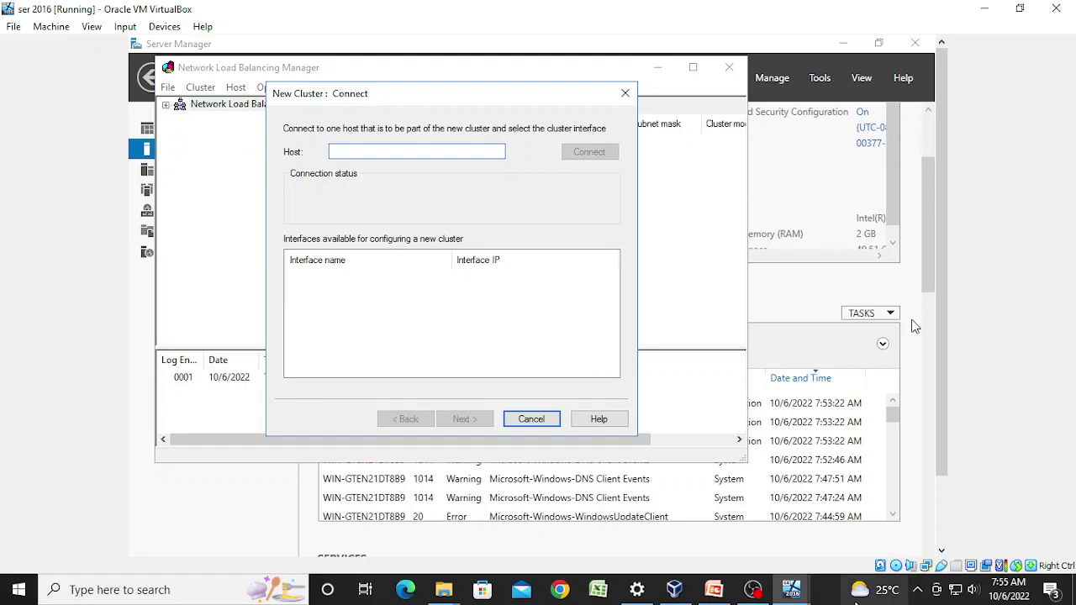
# Step: Connect to host 5.0.0.1 and choose Ethernet 2 (100.0.0.1) as the cluster interface
pyautogui.moveTo(858, 602)
pyautogui.write('5.0')
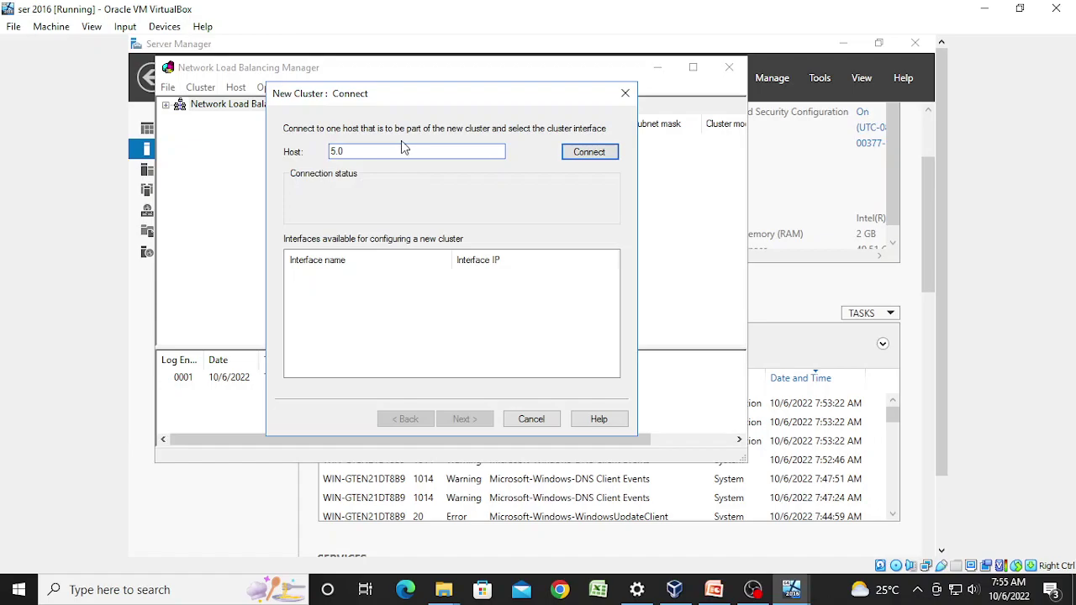
pyautogui.write('.0.1')
pyautogui.click(576, 151)
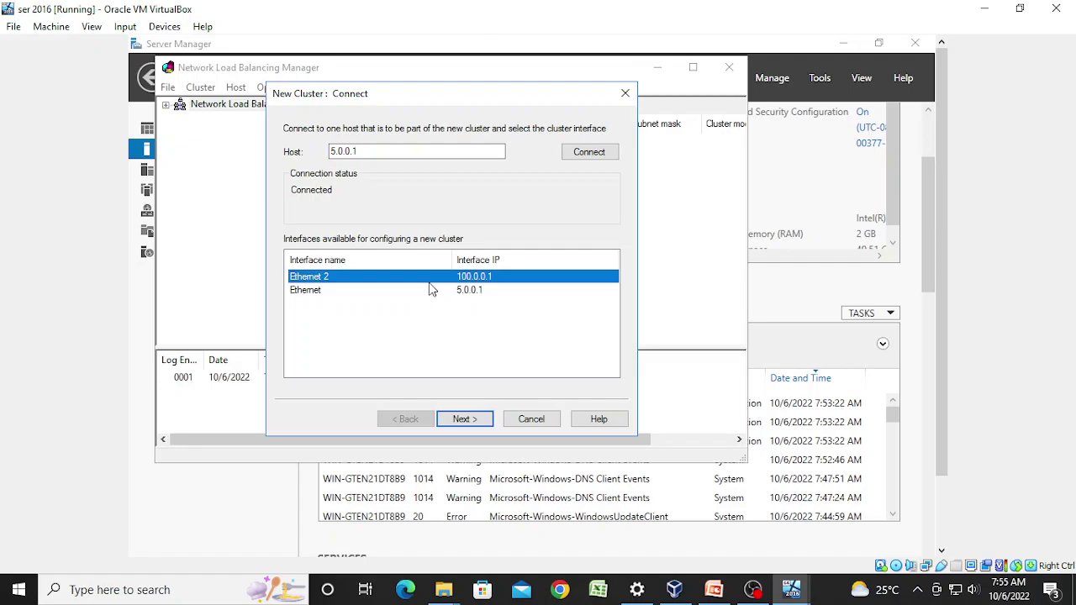
pyautogui.click(299, 295)
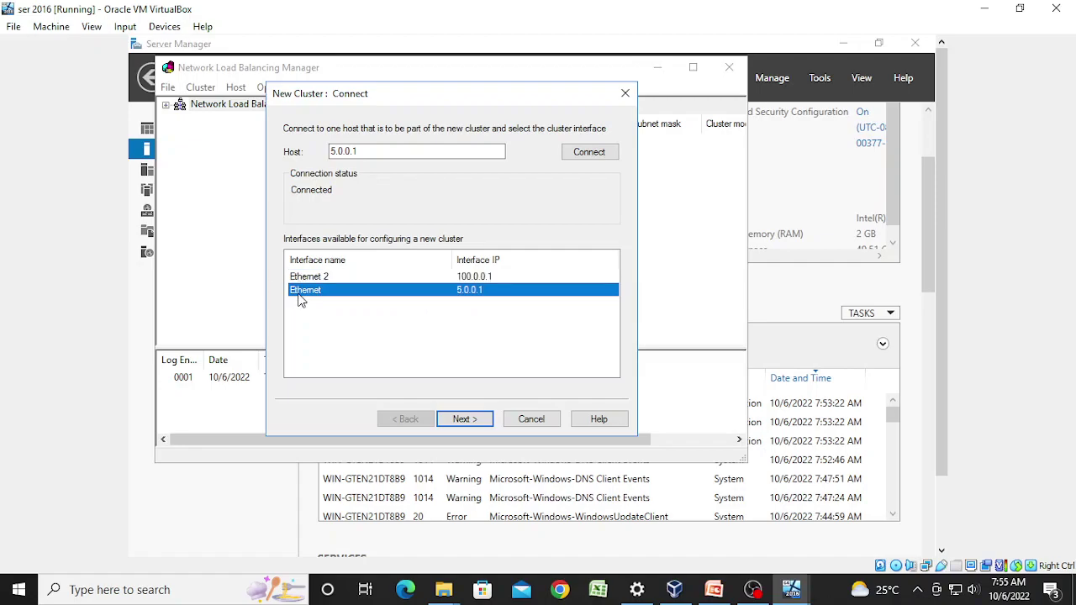
pyautogui.click(350, 279)
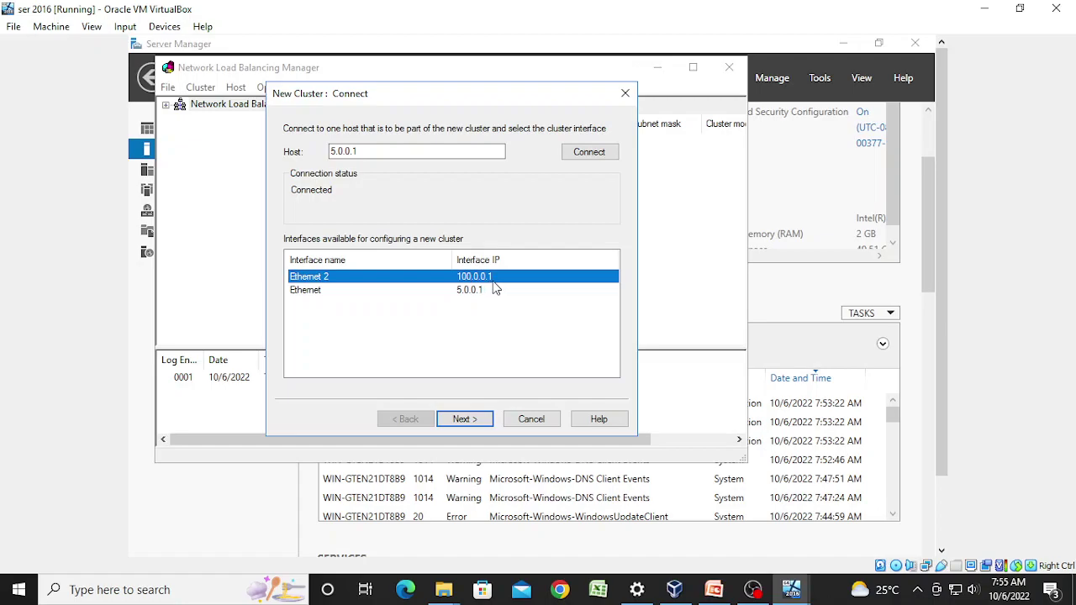
pyautogui.click(468, 420)
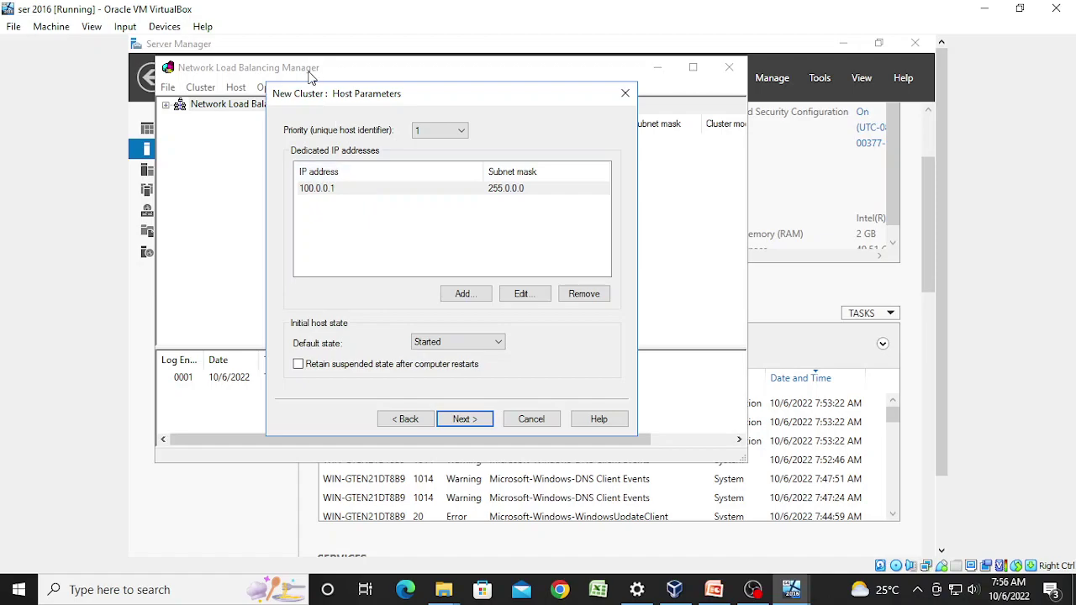
# Step: Keep dedicated IP 100.0.0.1 and add cluster IP 100.100.100.100 with mask 255.0.0.0
pyautogui.click(339, 190)
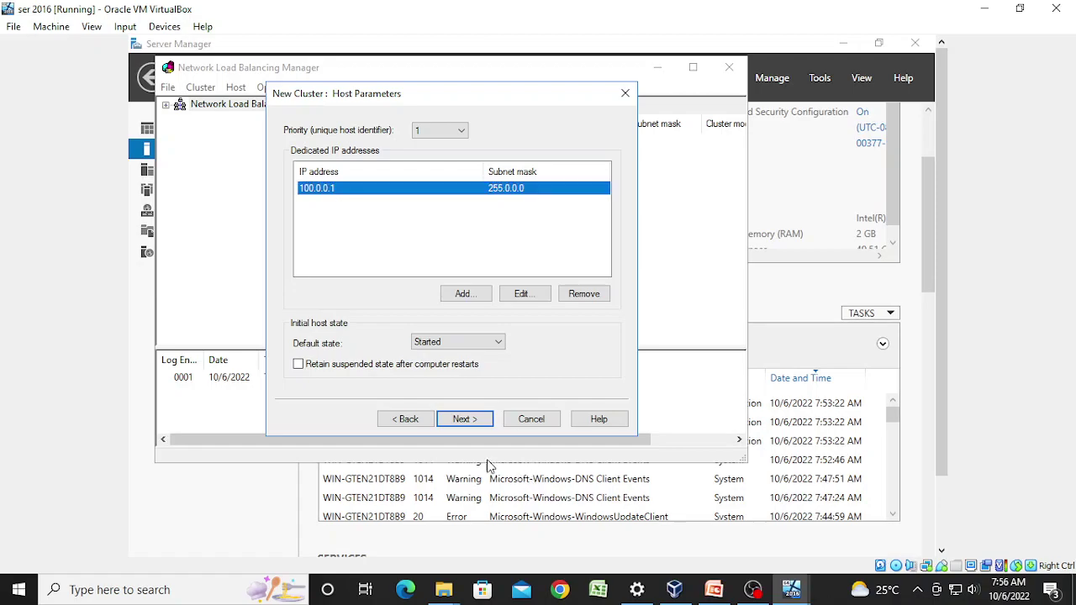
pyautogui.click(465, 419)
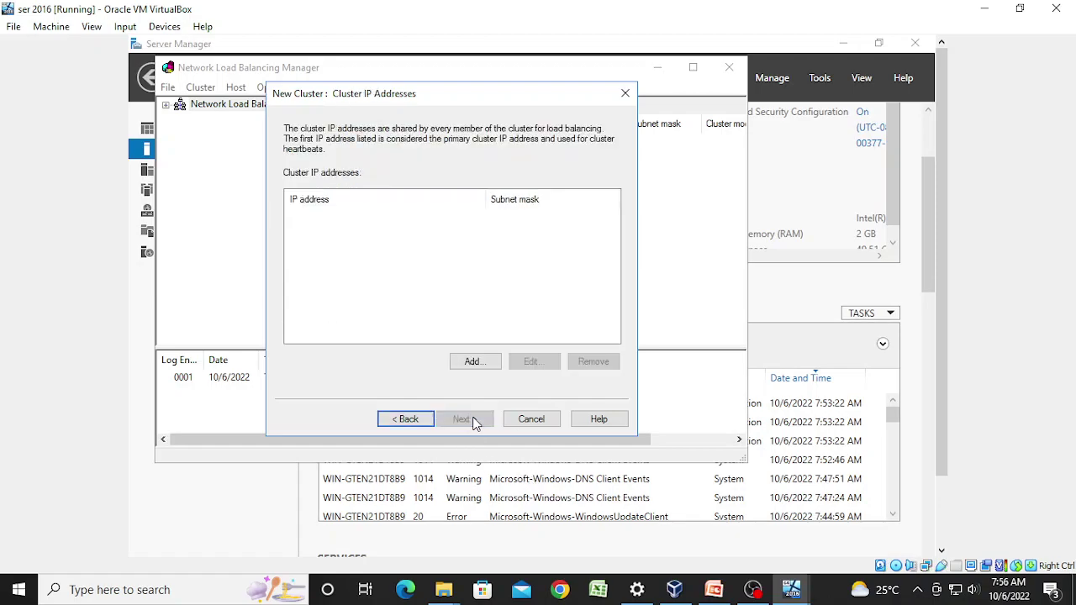
pyautogui.click(473, 362)
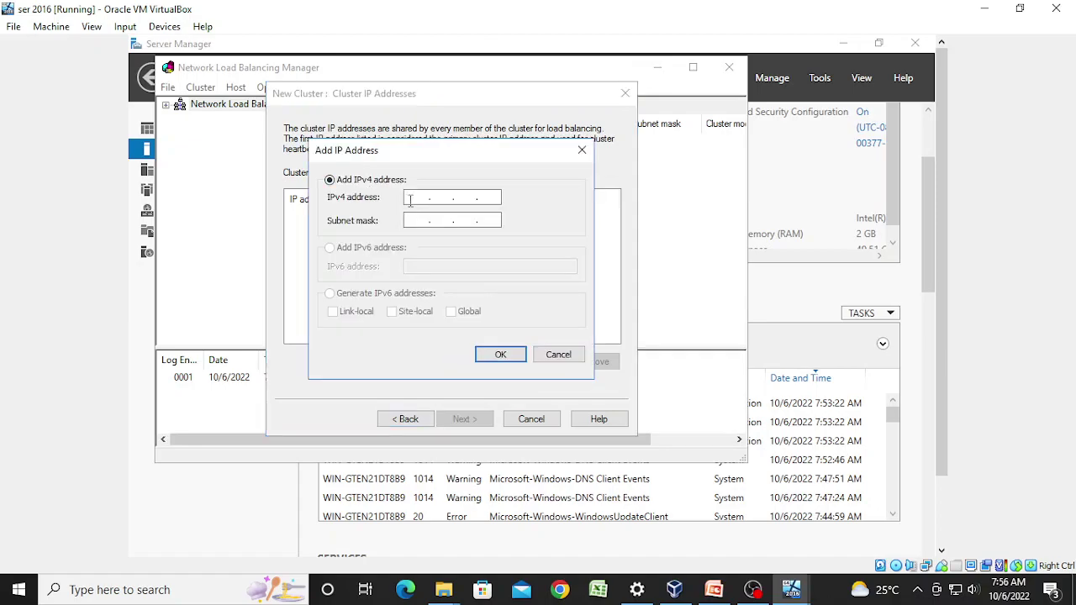
pyautogui.click(417, 200)
pyautogui.write('100 . 100 . 100 . 100')
pyautogui.click(410, 221)
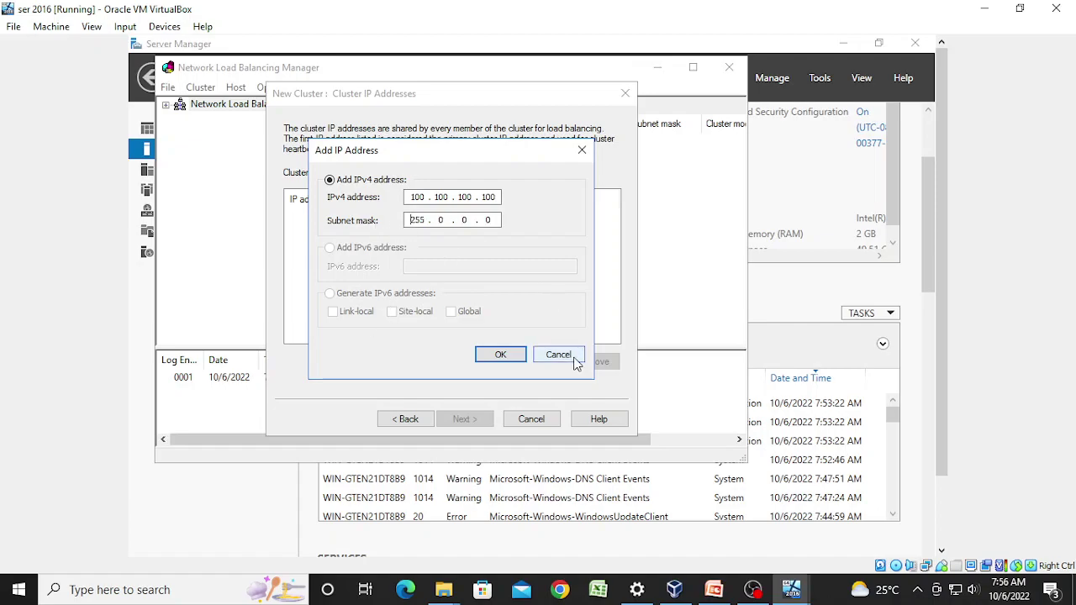
pyautogui.click(492, 359)
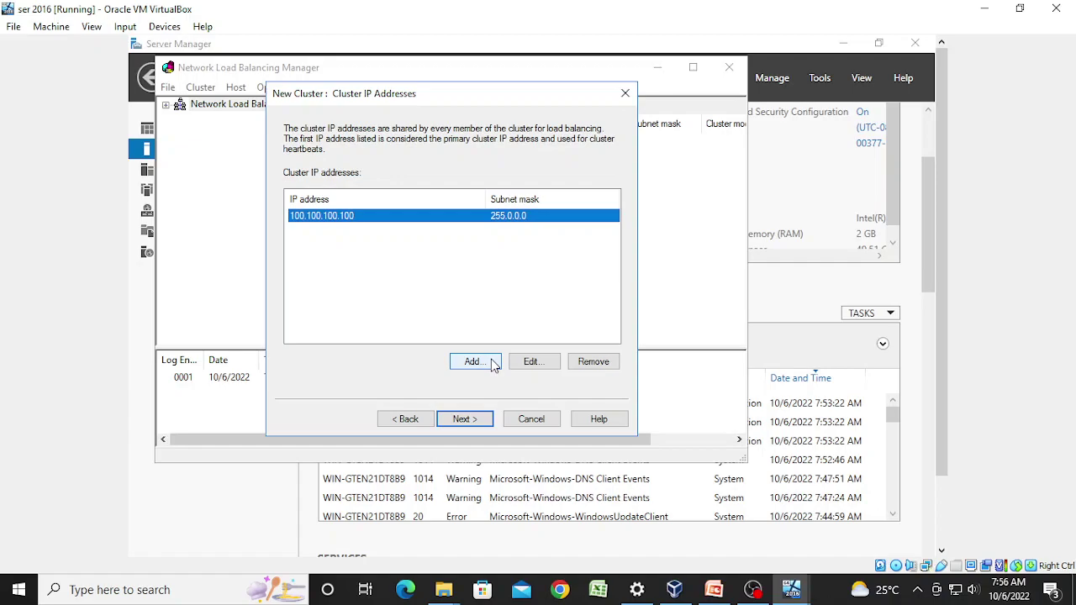
pyautogui.click(469, 419)
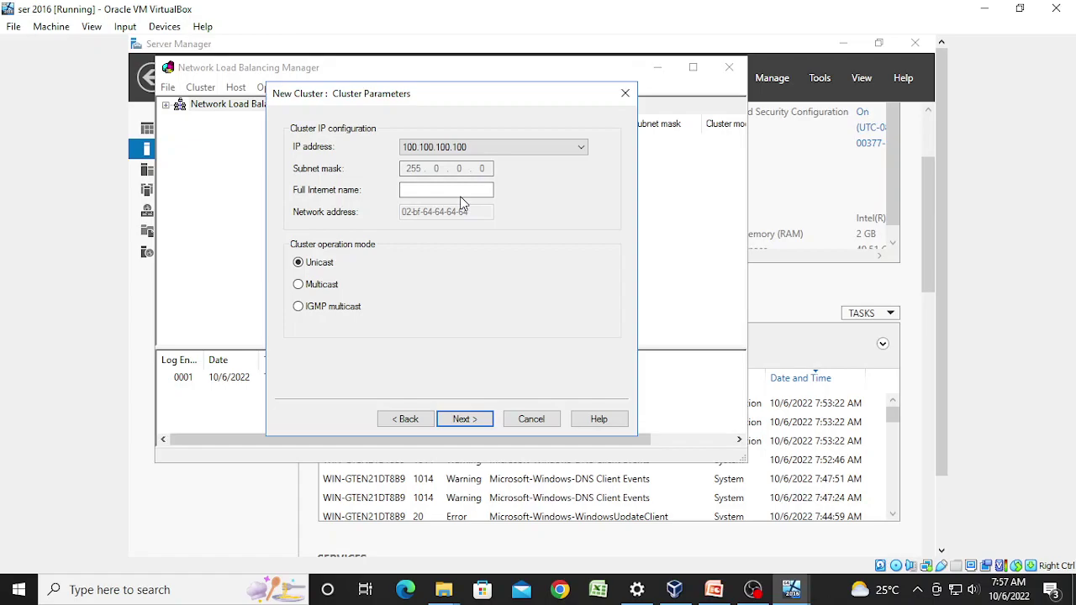
# Step: Set multicast mode, limit the port rule to port 80, and finish the 100.100.100.100 cluster
pyautogui.click(329, 290)
pyautogui.click(465, 419)
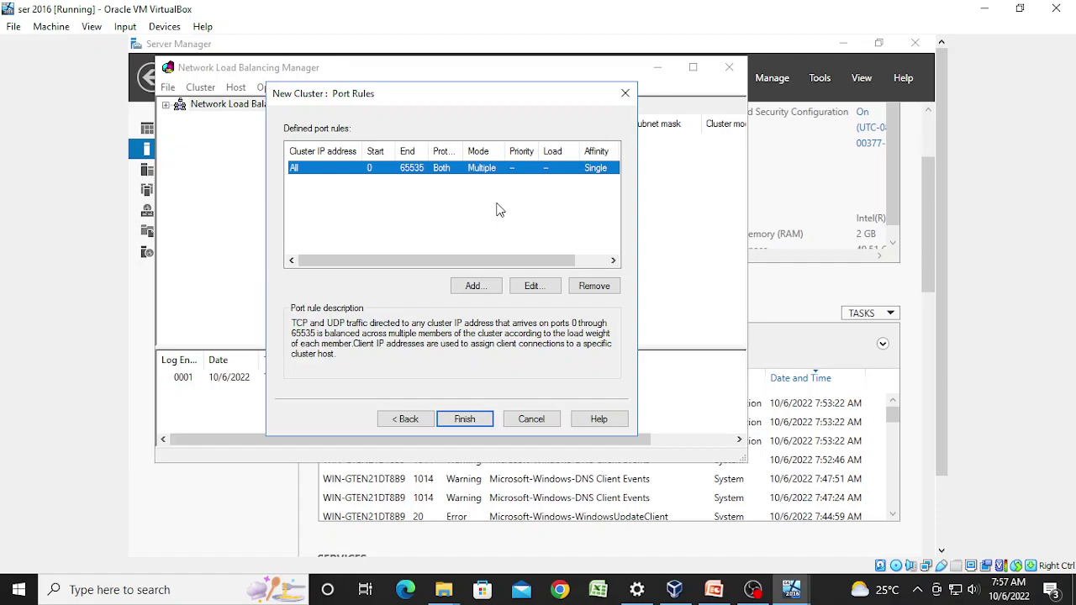
pyautogui.click(535, 287)
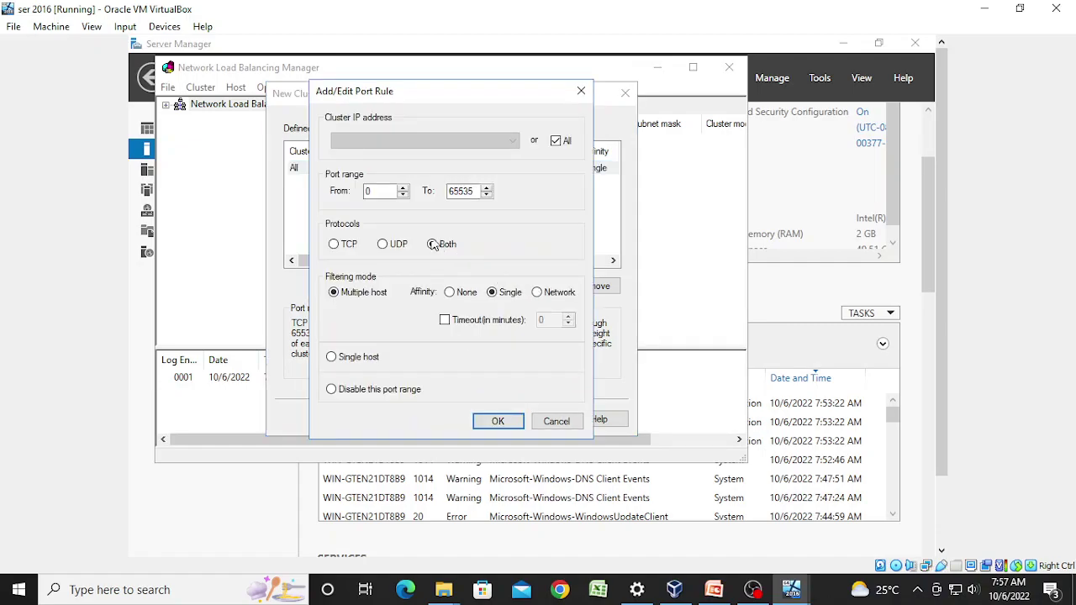
pyautogui.doubleClick(370, 191)
pyautogui.write('8')
pyautogui.doubleClick(473, 192)
pyautogui.write('8')
pyautogui.click(510, 422)
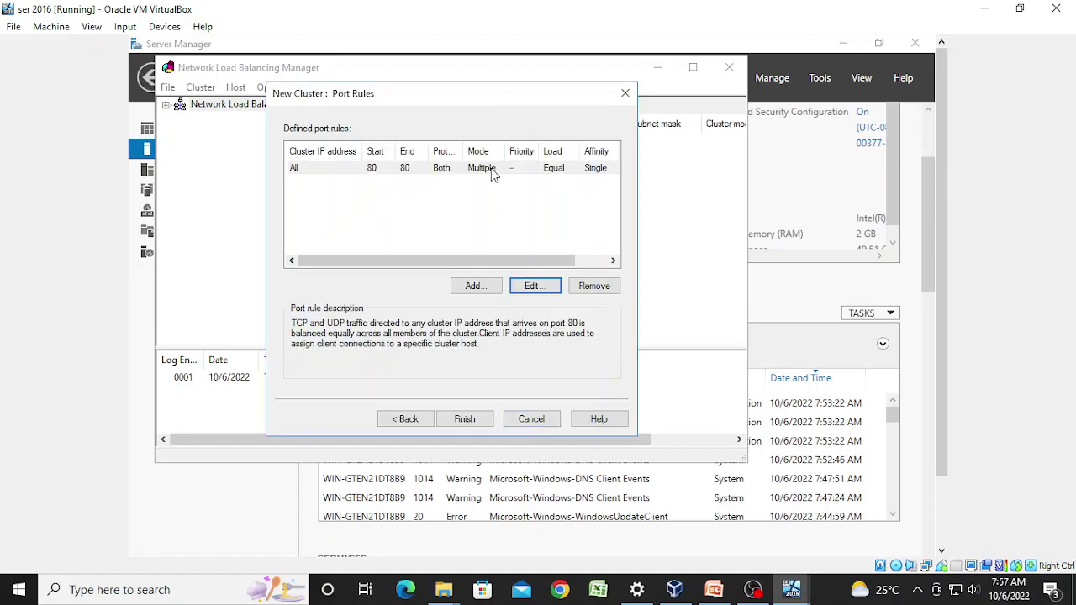
pyautogui.click(464, 419)
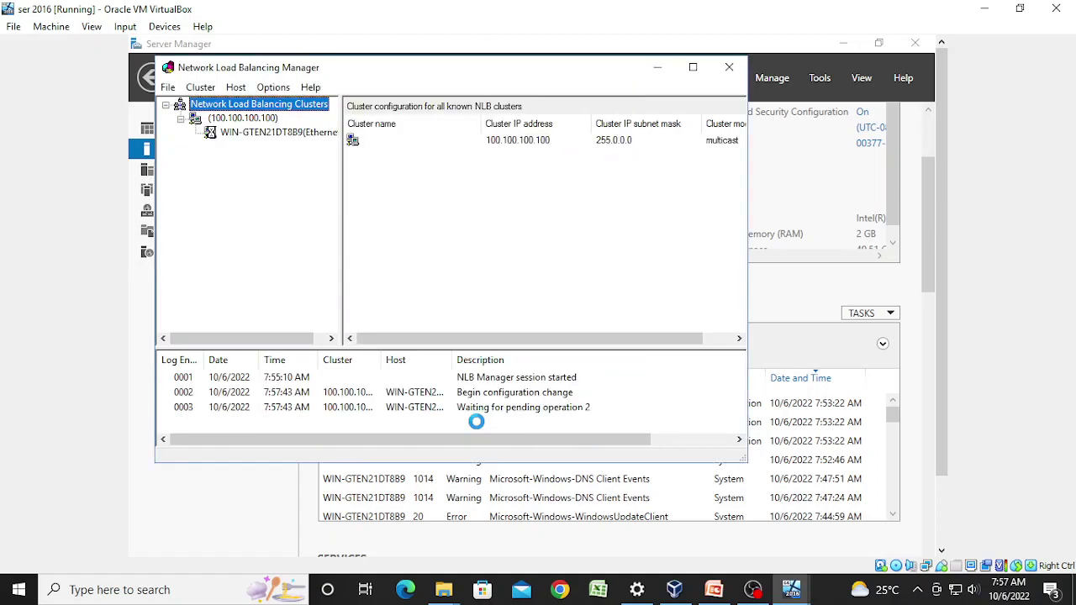
pyautogui.click(481, 410)
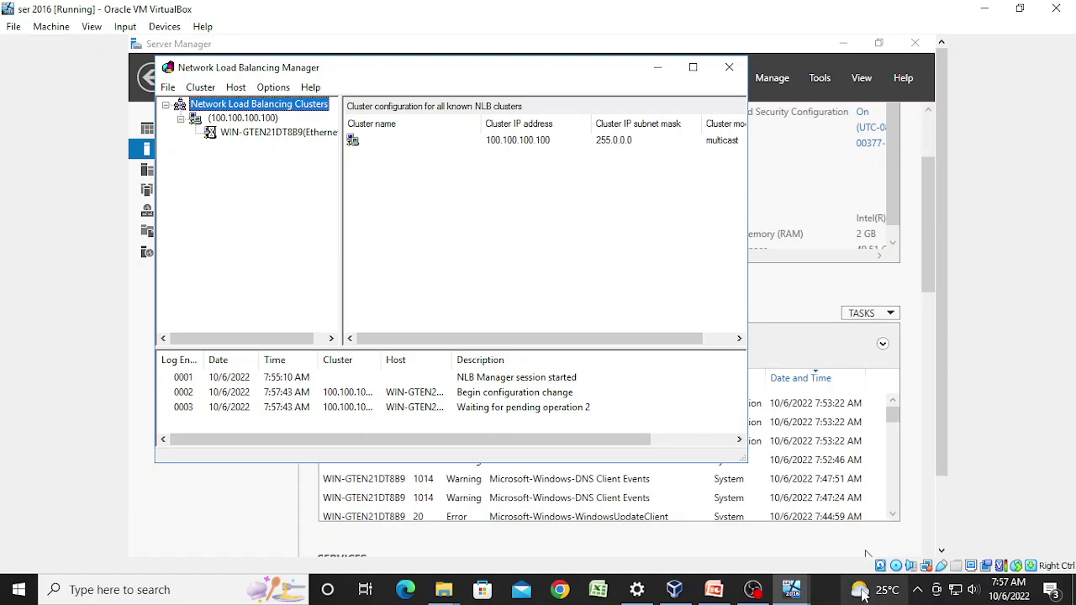
# Step: Bring the client VM forward, dismiss its notices, and send Ctrl-Alt-Del via Input > Keyboard
pyautogui.moveTo(791, 589)
pyautogui.click(836, 528)
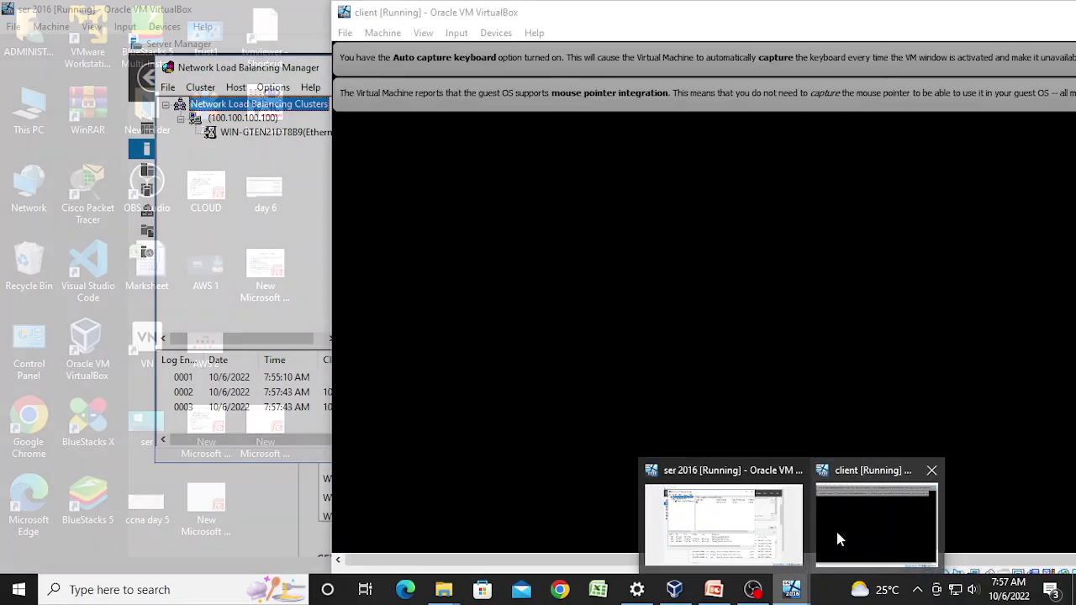
pyautogui.moveTo(941, 19); pyautogui.dragTo(836, 19)
pyautogui.click(1001, 92)
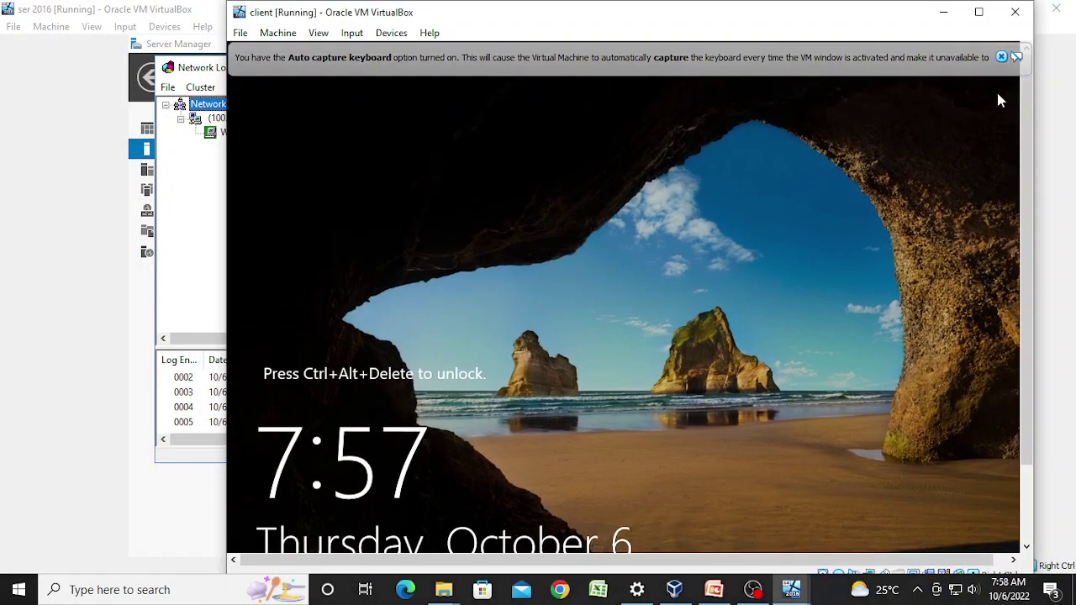
pyautogui.click(1001, 56)
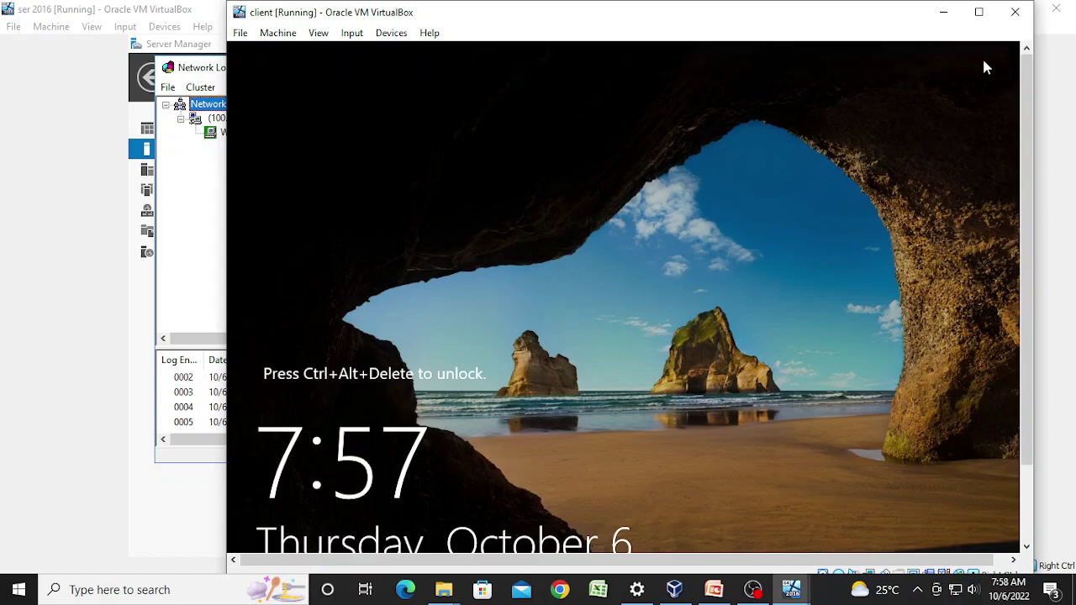
pyautogui.click(393, 37)
pyautogui.moveTo(353, 33)
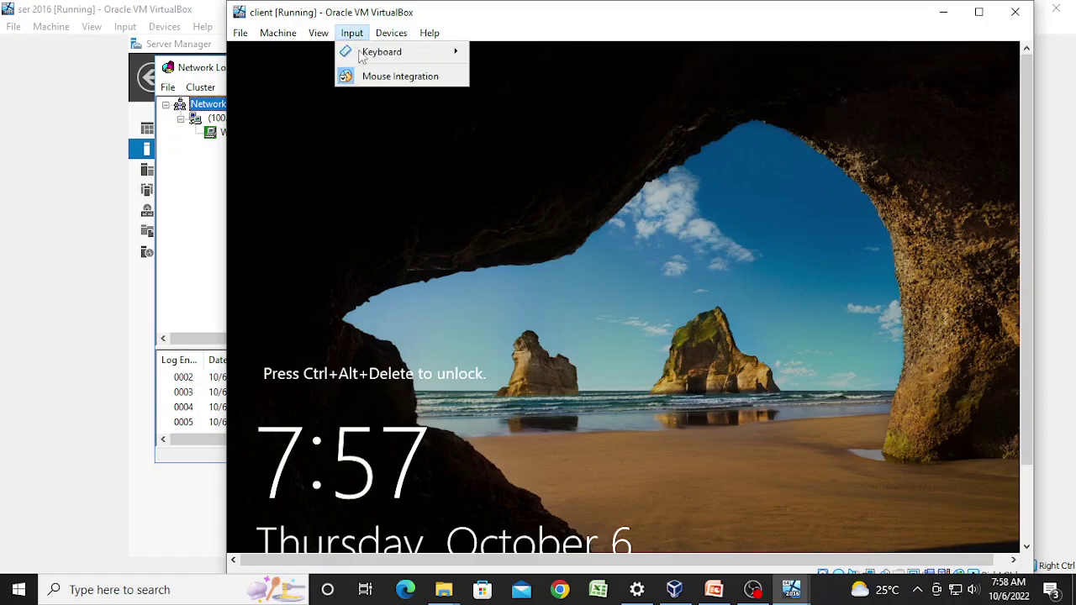
pyautogui.moveTo(363, 51)
pyautogui.click(567, 98)
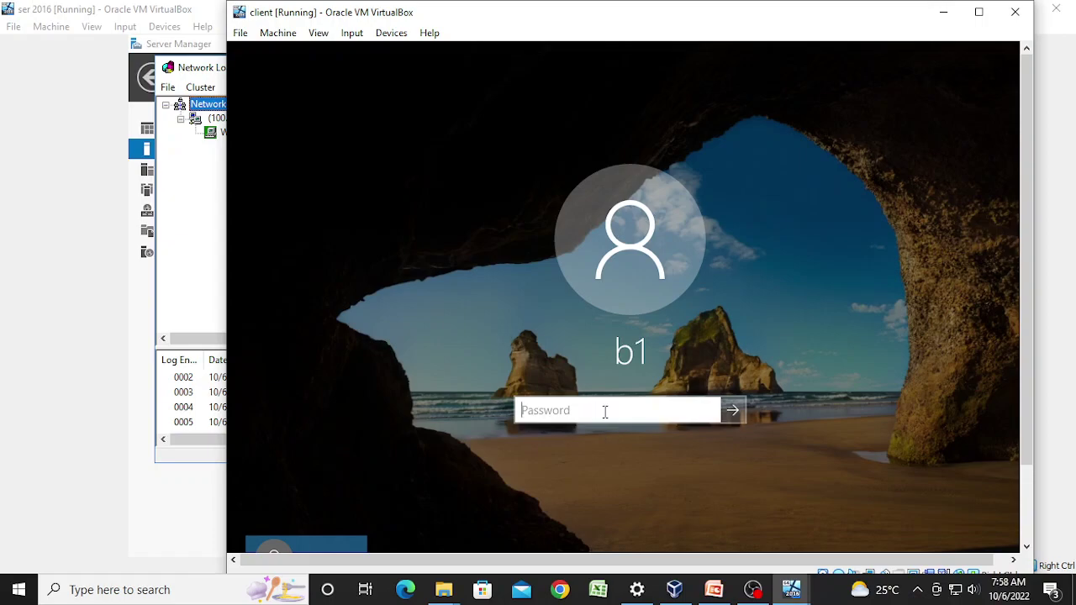
# Step: Sign in as Other user with the domain administrator name and password
pyautogui.moveTo(1026, 409); pyautogui.dragTo(1025, 482)
pyautogui.click(311, 509)
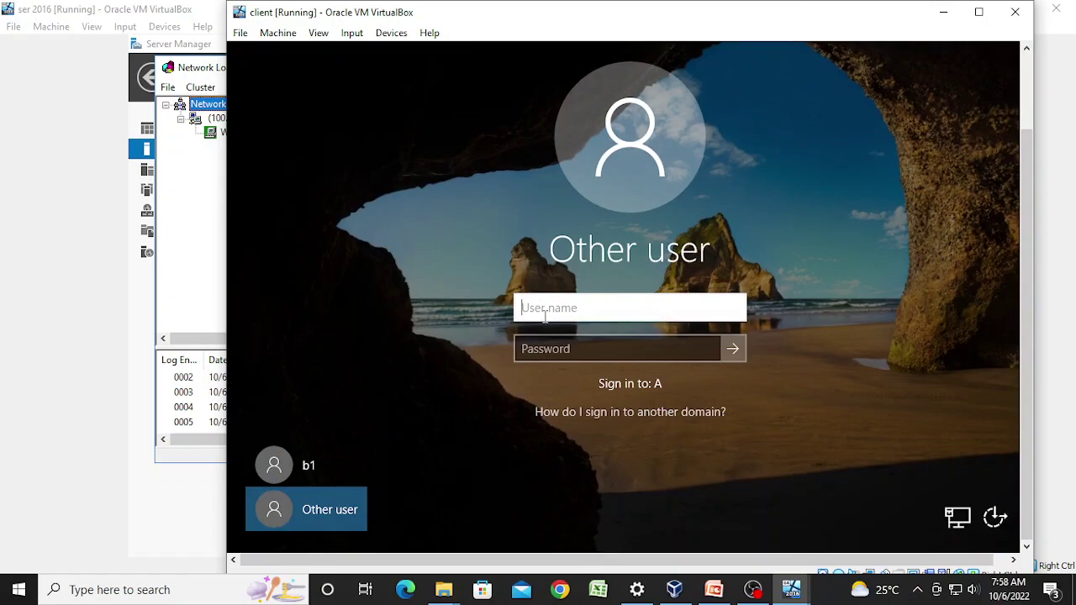
pyautogui.write('a\\administrator')
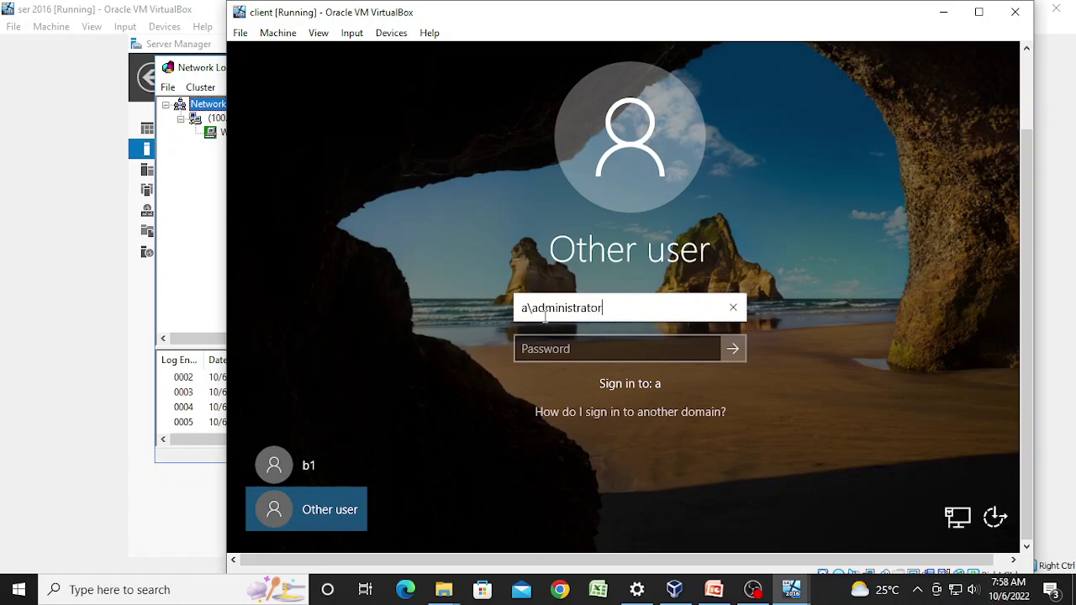
pyautogui.press('Tab')
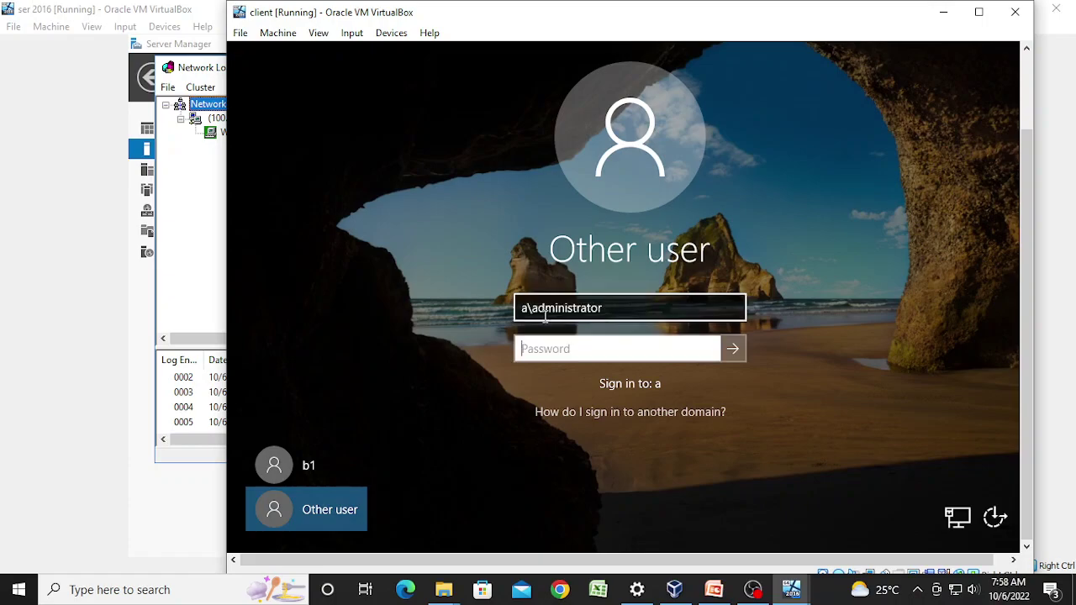
pyautogui.write('P@')
pyautogui.press('Return')
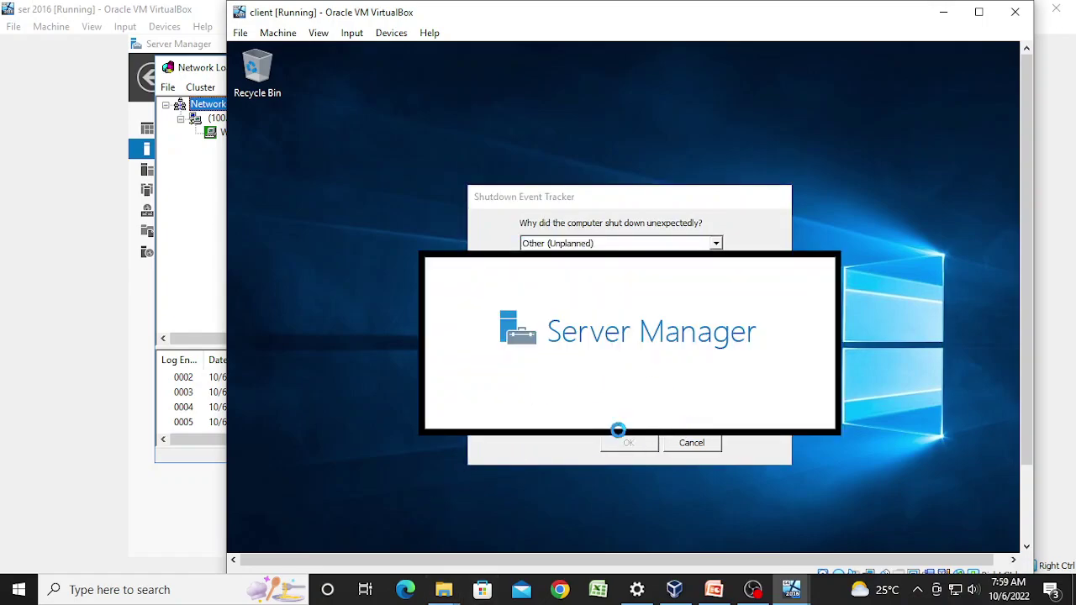
# Step: Dismiss the Shutdown Event Tracker with comment 'f', then open Network Connections from Local Server's Ethernet 2 link
pyautogui.click(577, 460)
pyautogui.click(589, 378)
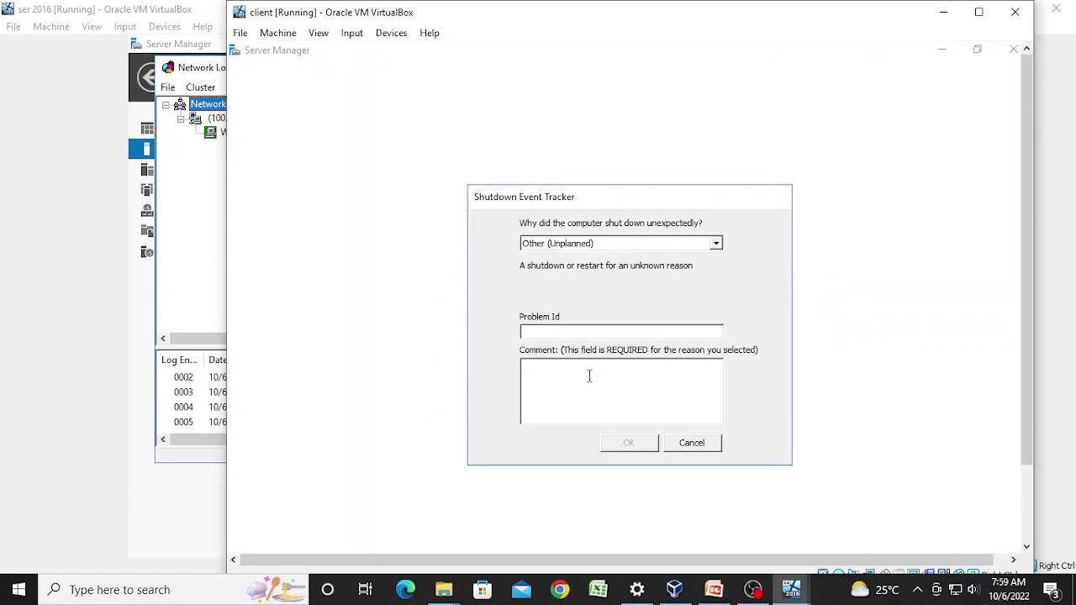
pyautogui.write('f')
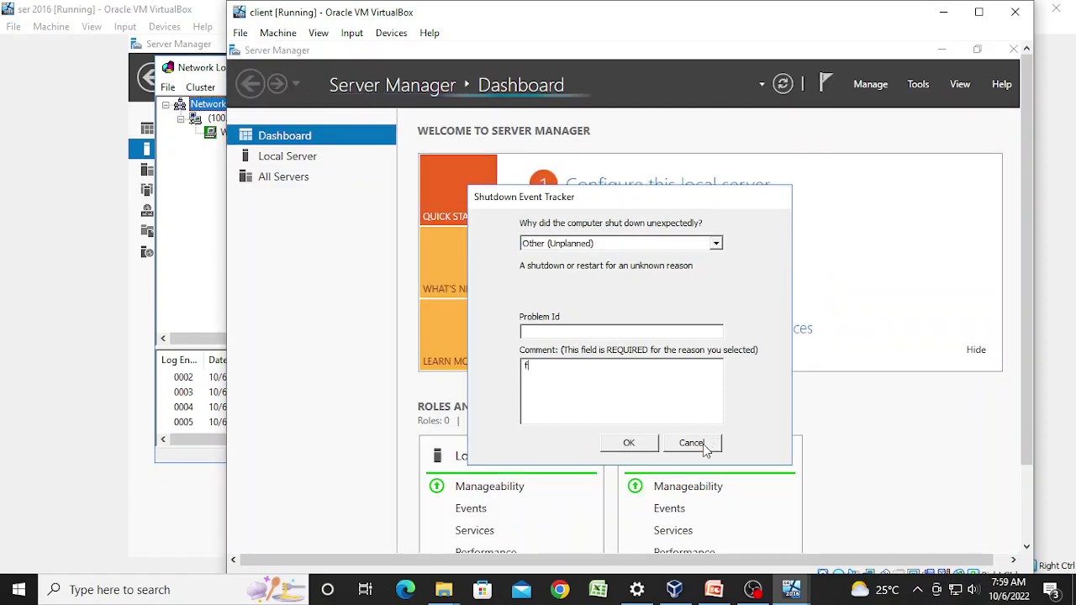
pyautogui.click(631, 444)
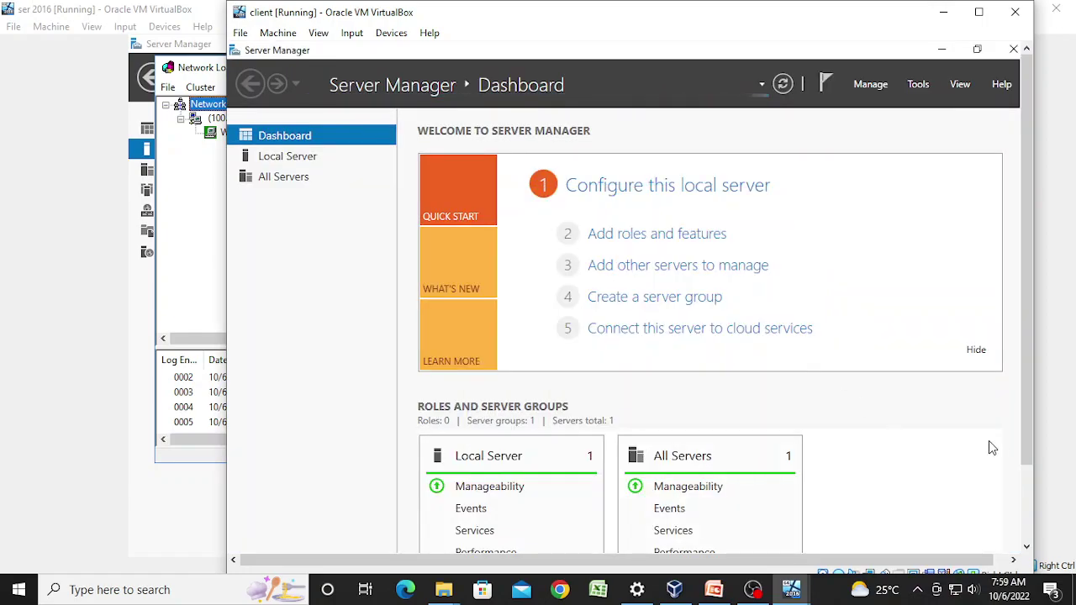
pyautogui.click(288, 157)
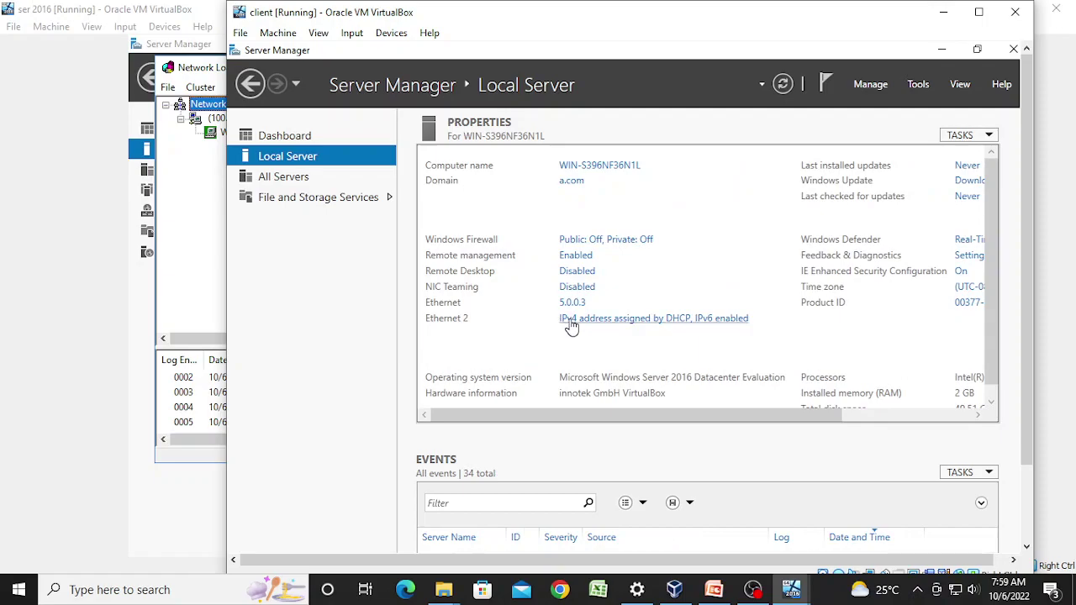
pyautogui.click(571, 327)
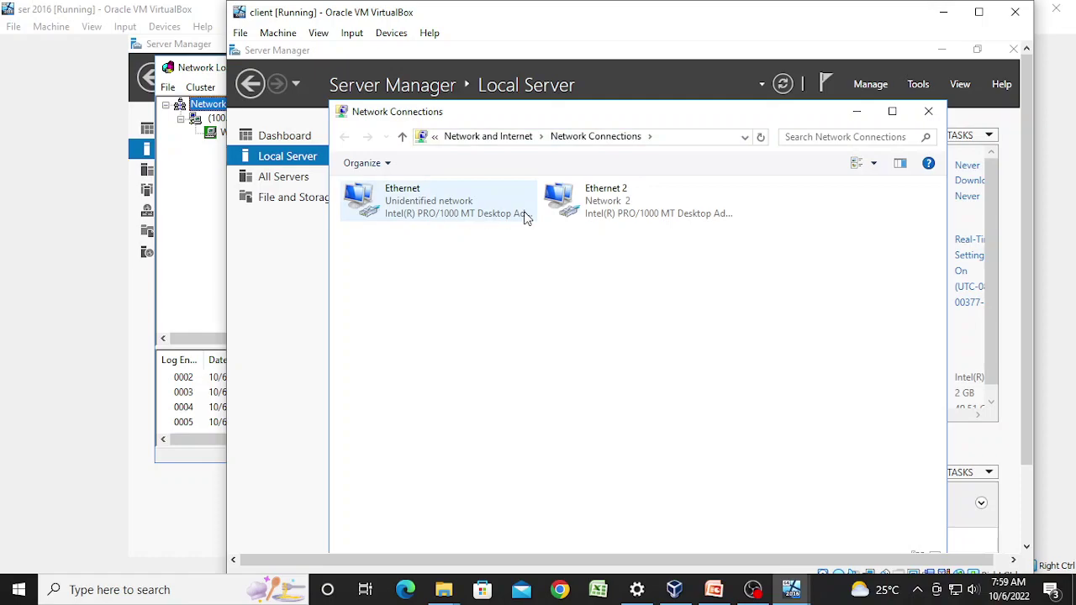
# Step: Open the TCP/IPv4 properties of the Ethernet 2 adapter
pyautogui.click(589, 204)
pyautogui.rightClick(588, 201)
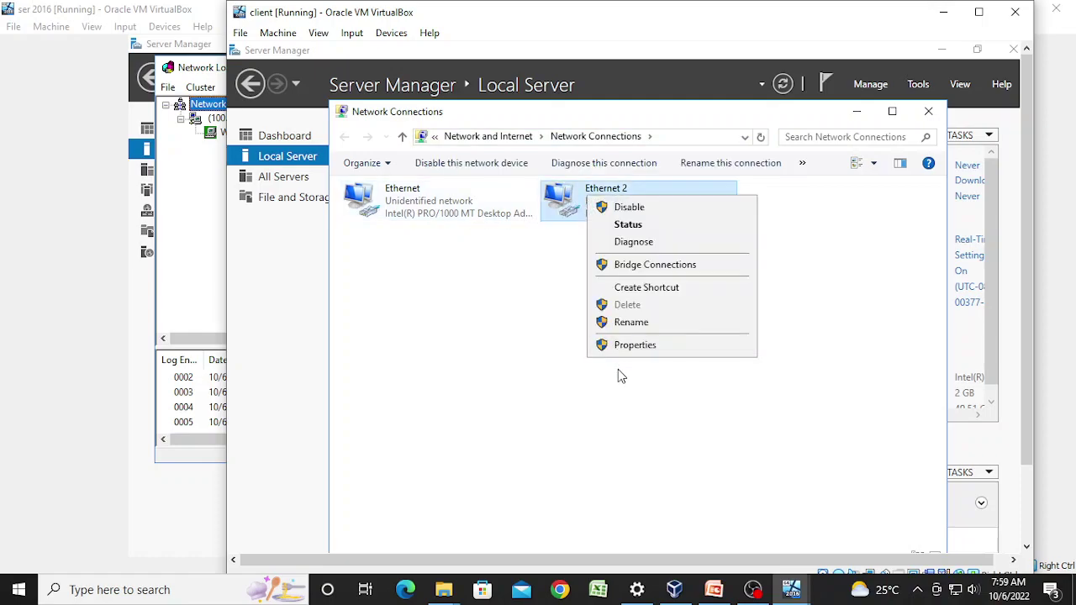
pyautogui.click(632, 346)
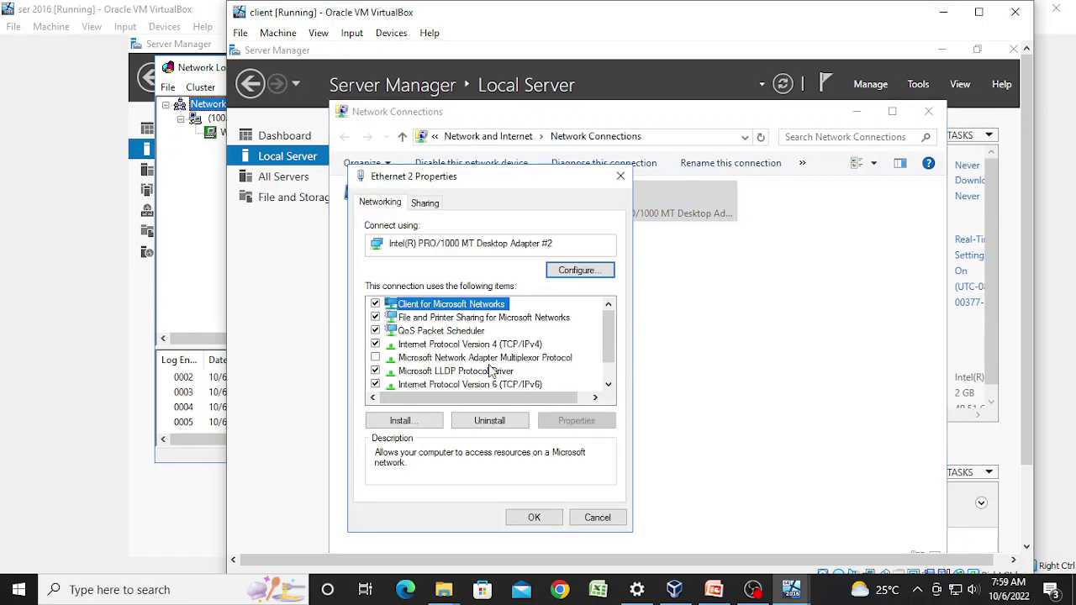
pyautogui.click(498, 345)
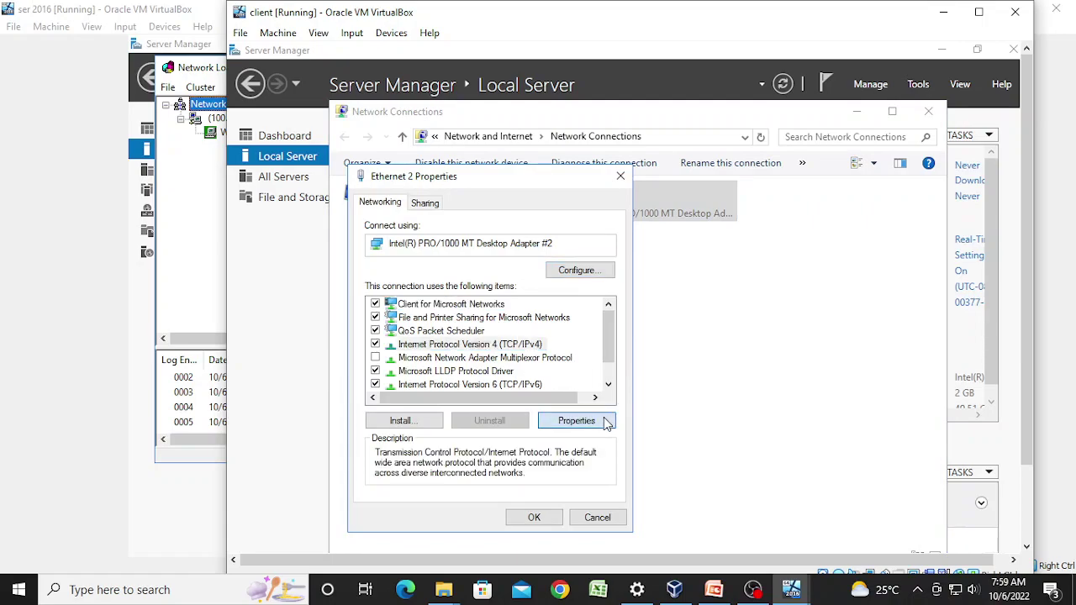
pyautogui.click(605, 423)
# Step: Switch to a static address: IP 100.0.0.2, mask 255.0.0.0, DNS 100.0.0.1
pyautogui.click(505, 350)
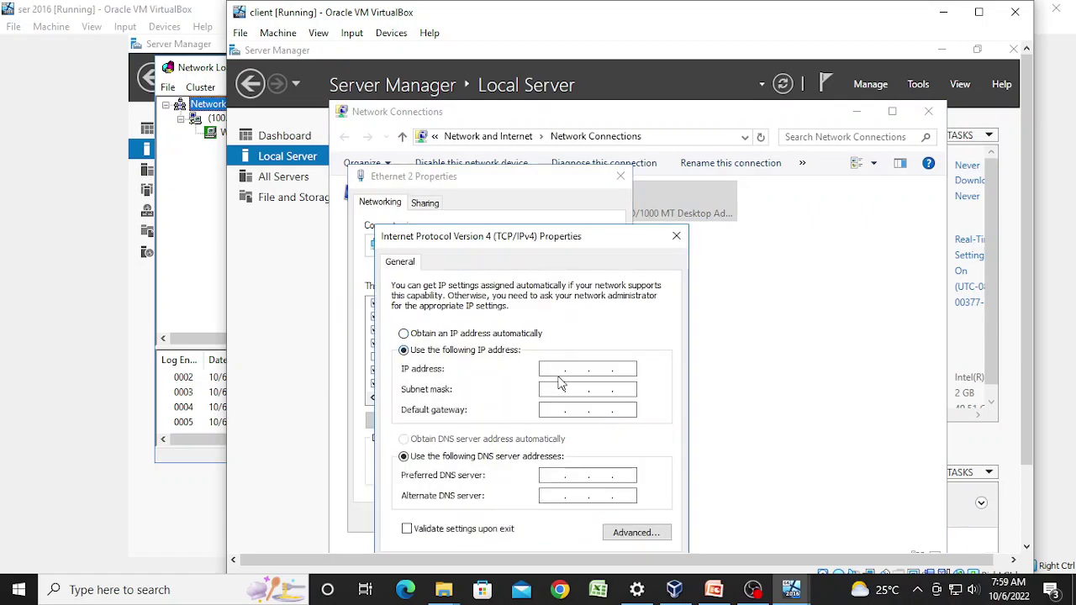
pyautogui.click(557, 370)
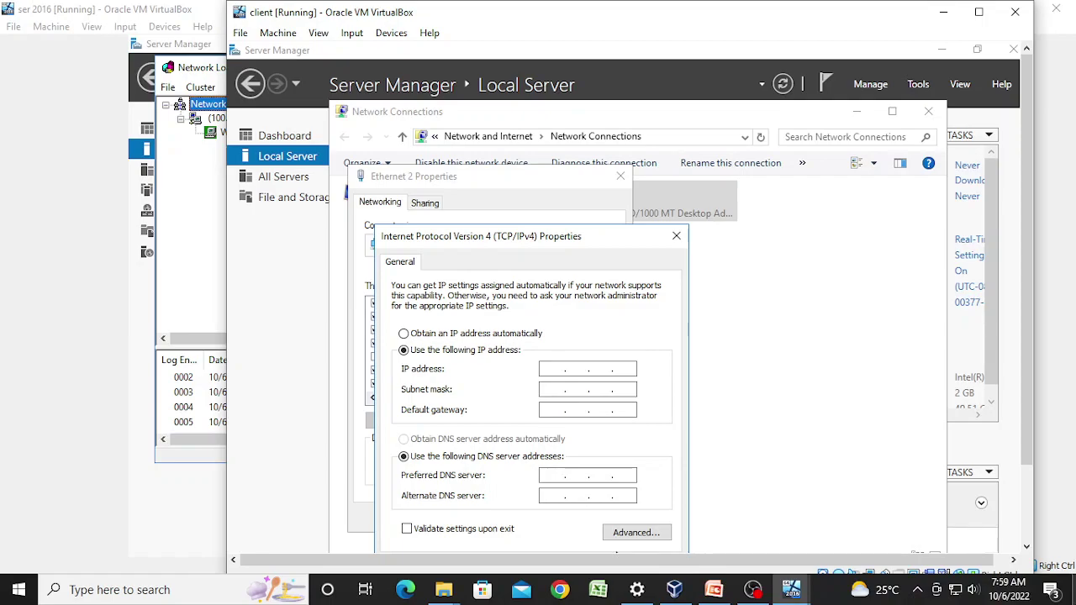
pyautogui.write('100')
pyautogui.press('Tab')
pyautogui.press('Tab')
pyautogui.press('Tab')
pyautogui.press('Tab')
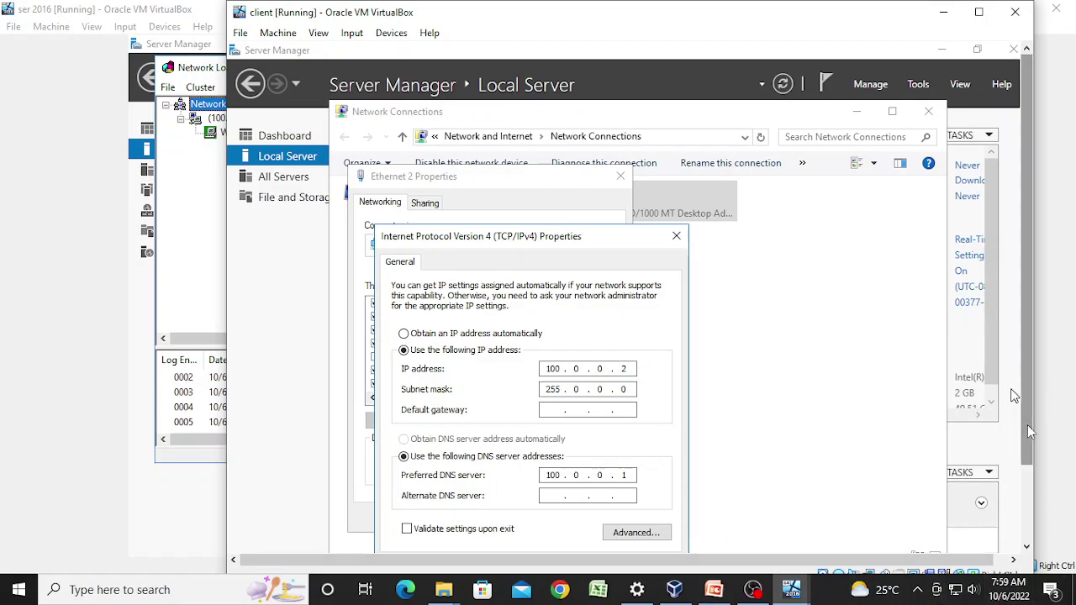
pyautogui.scroll(-2, 1027, 425)
# Step: Apply the IPv4 settings and uncheck IPv6 and both Link-Layer Topology Discovery items on Ethernet 2
pyautogui.click(589, 474)
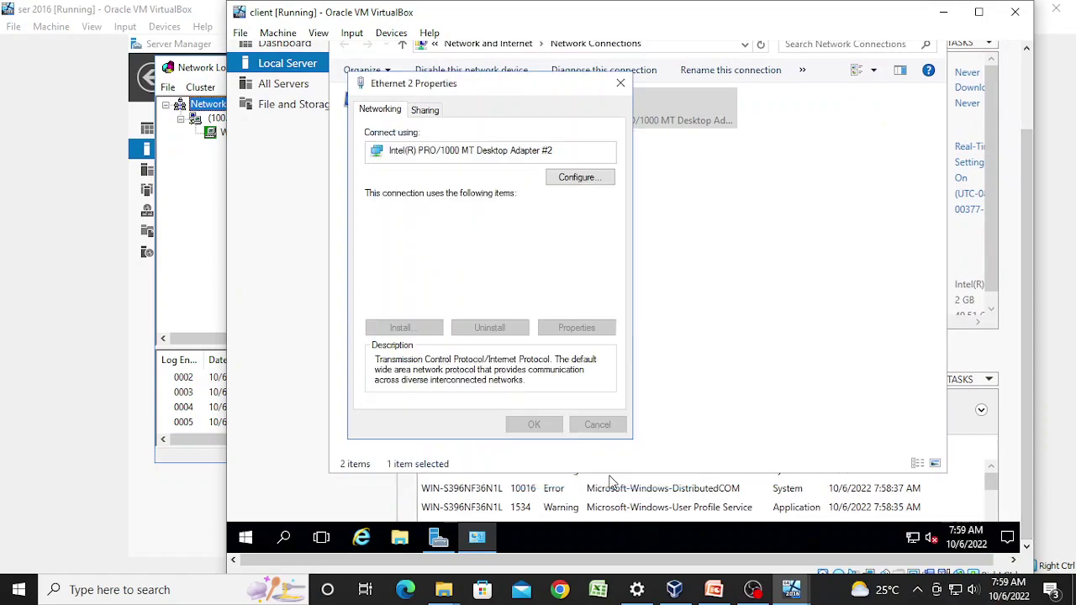
pyautogui.scroll(-1, 438, 266)
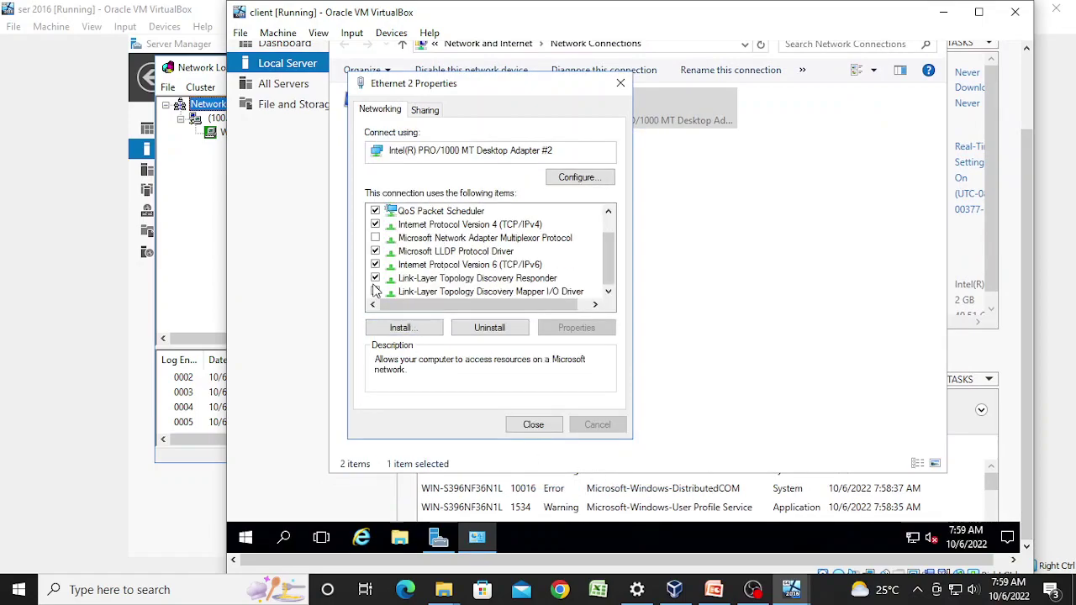
pyautogui.click(375, 264)
pyautogui.click(375, 278)
pyautogui.click(375, 291)
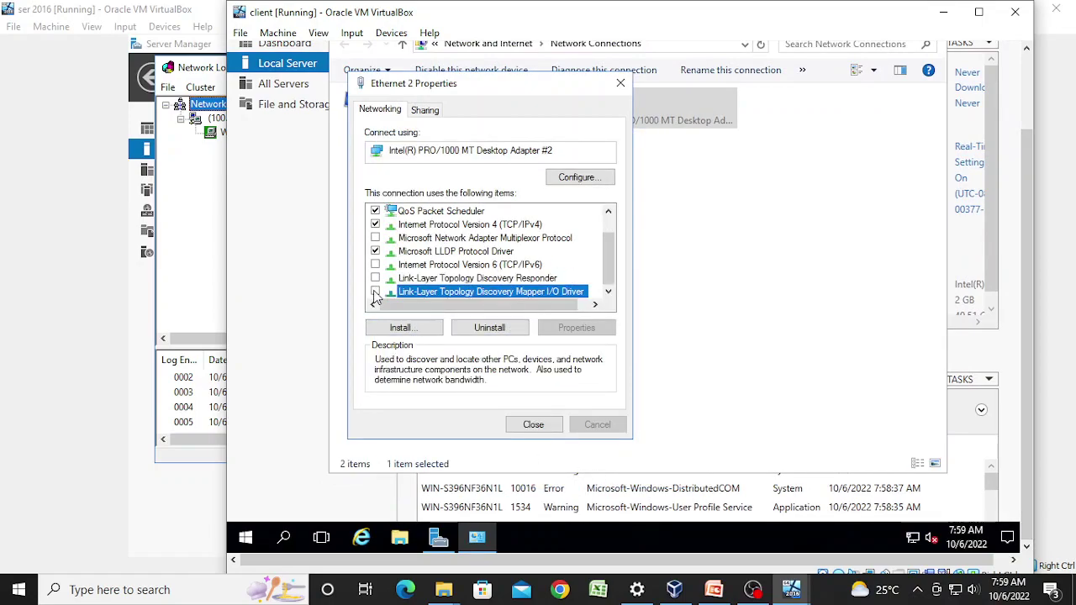
pyautogui.click(517, 428)
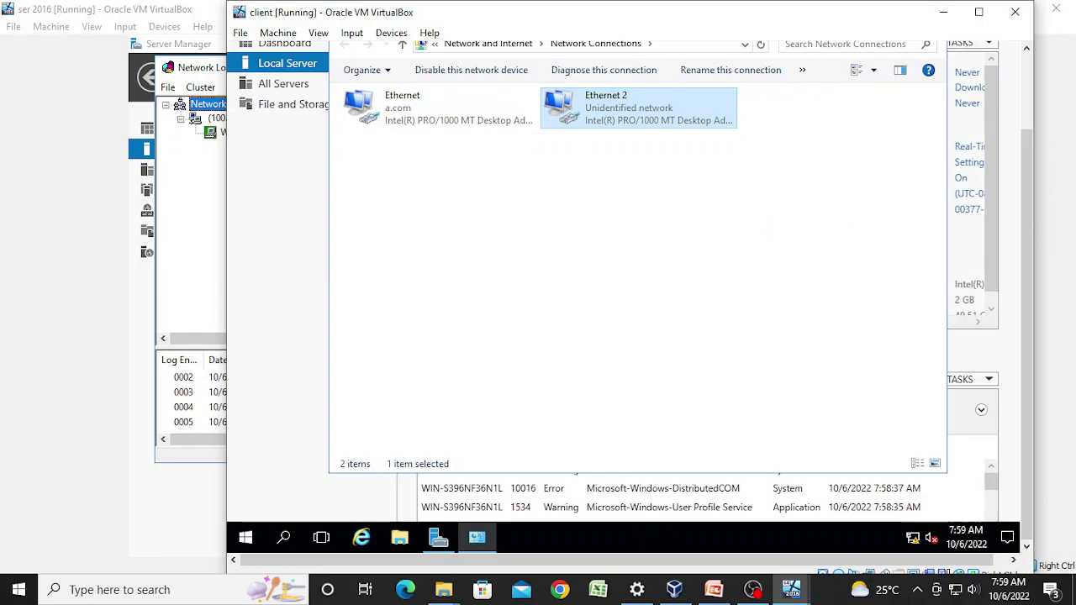
# Step: Close Network Connections and refresh Local Server to show Ethernet 2 at 100.0.0.2
pyautogui.moveTo(1023, 304); pyautogui.dragTo(1029, 229)
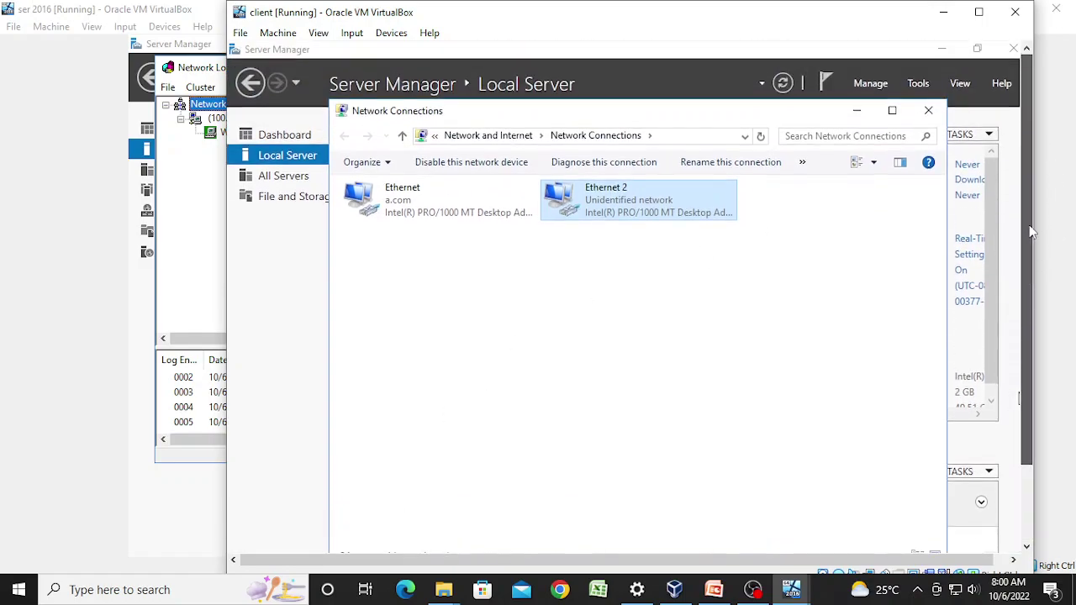
pyautogui.click(929, 113)
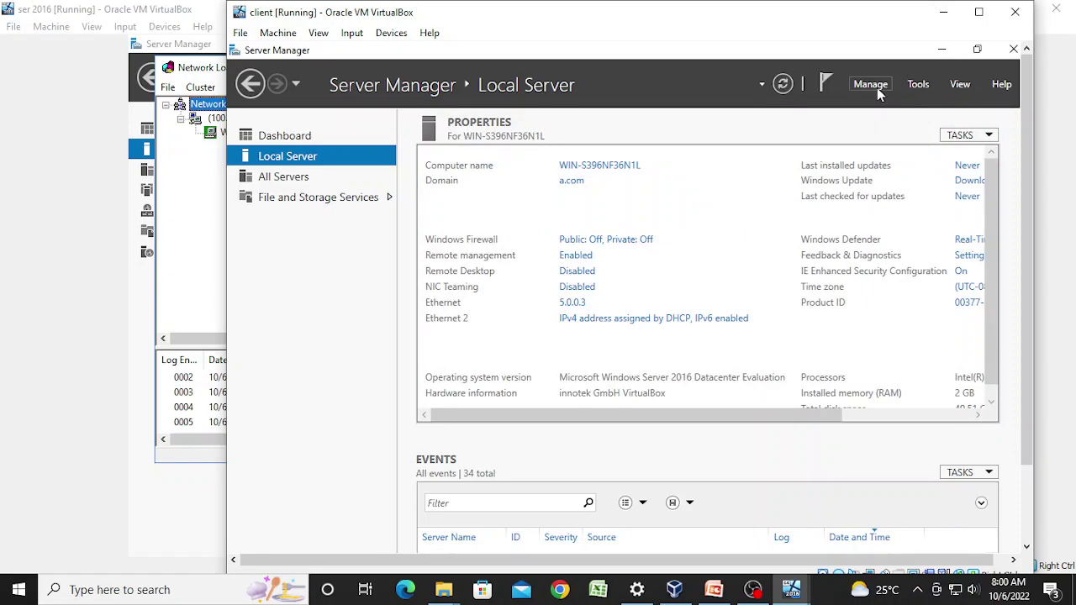
pyautogui.click(783, 89)
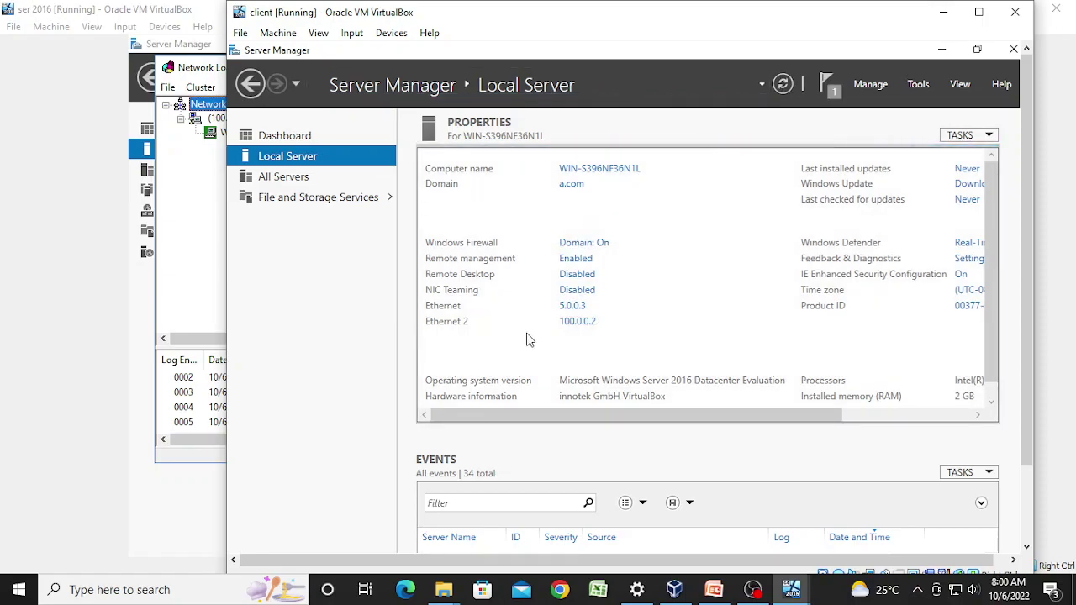
# Step: Launch the Add Roles and Features Wizard and advance with role-based installation on the local server to Features
pyautogui.click(890, 85)
pyautogui.click(893, 108)
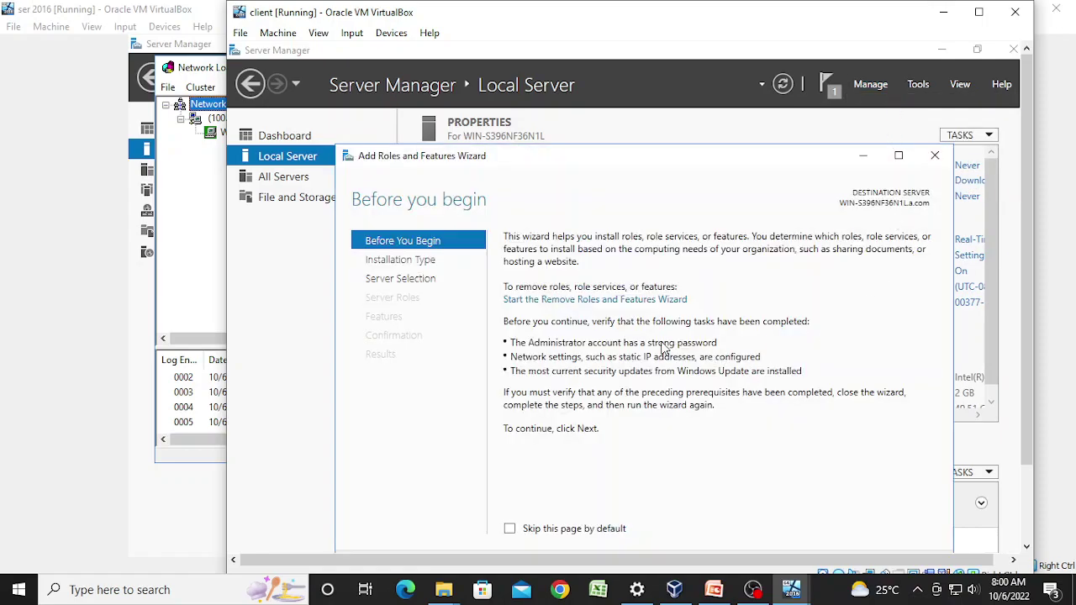
pyautogui.scroll(-2, 1026, 353)
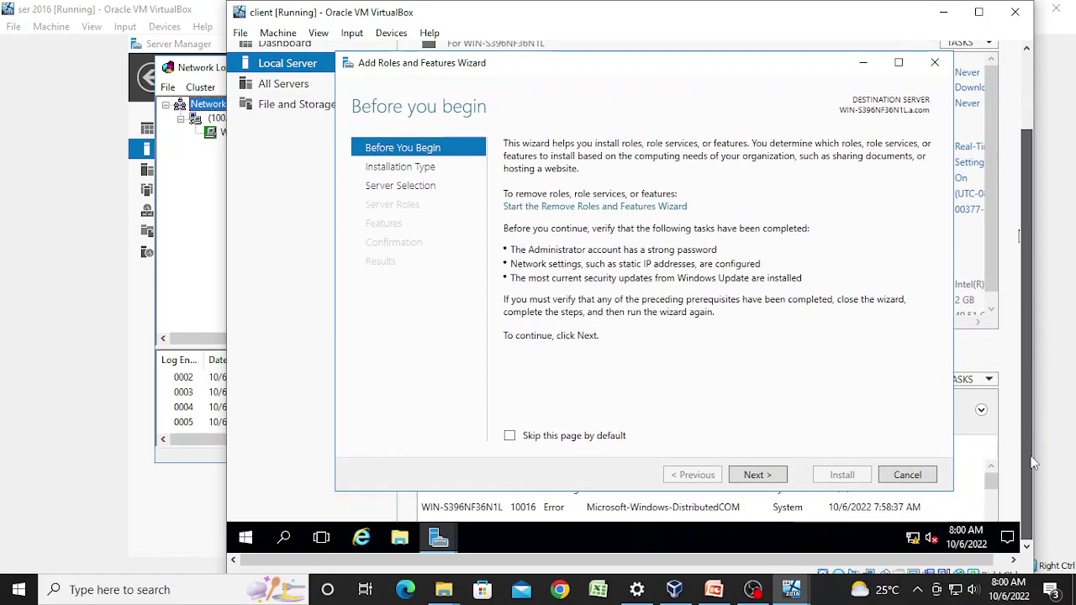
pyautogui.click(754, 475)
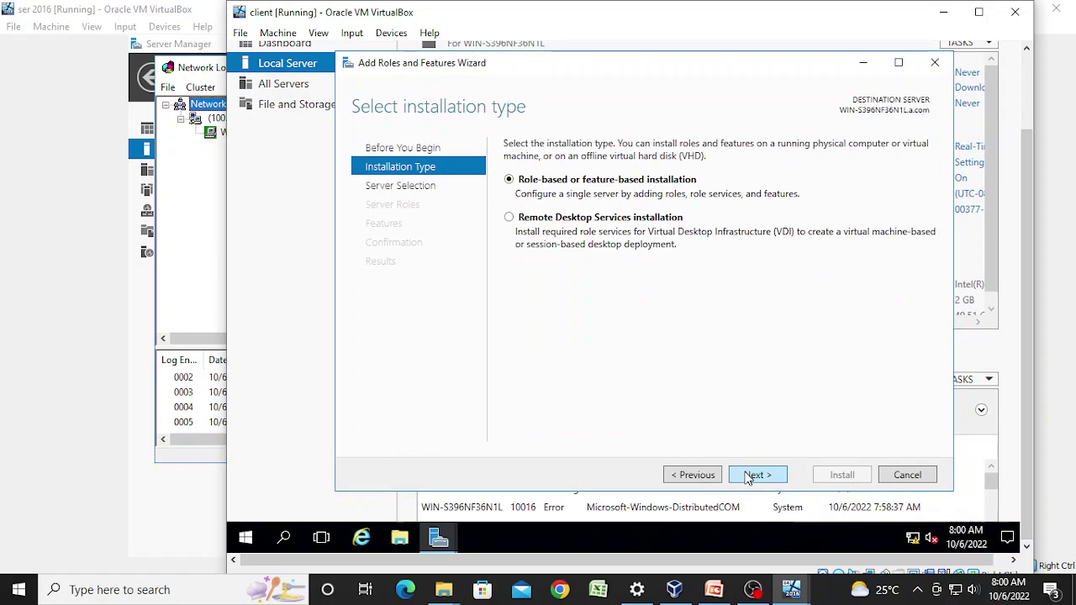
pyautogui.click(748, 476)
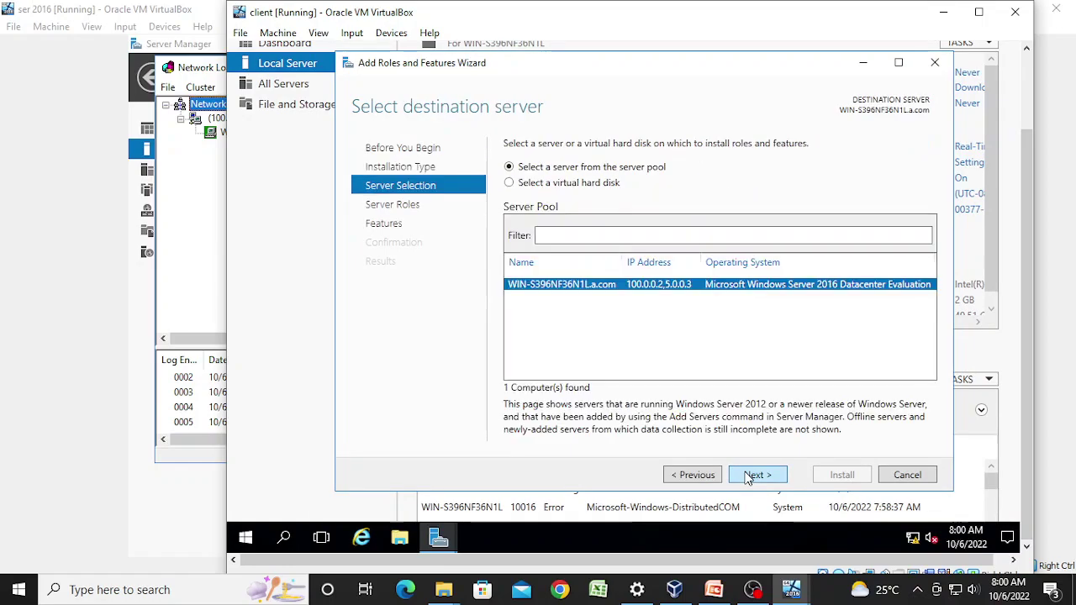
pyautogui.click(749, 476)
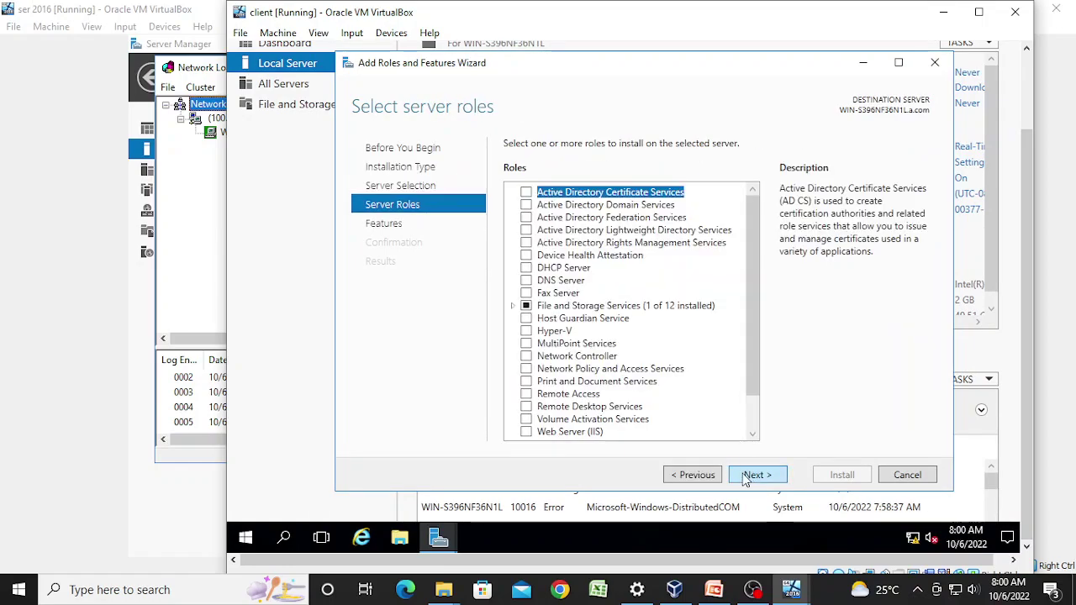
pyautogui.click(748, 476)
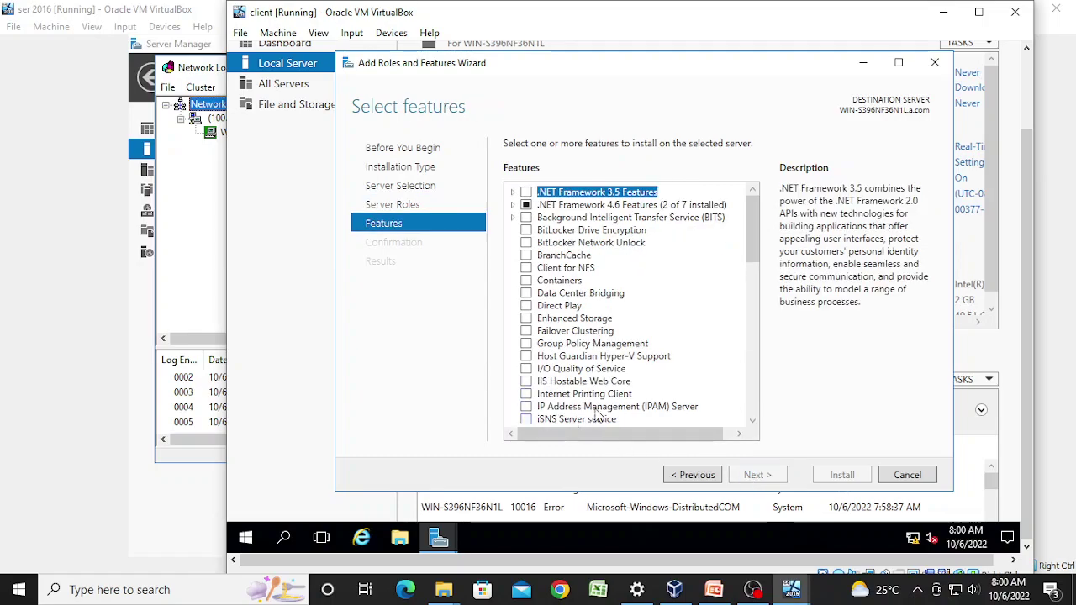
# Step: Select Network Load Balancing with its required management features and install them
pyautogui.scroll(-2, 622, 380)
pyautogui.scroll(-1, 624, 380)
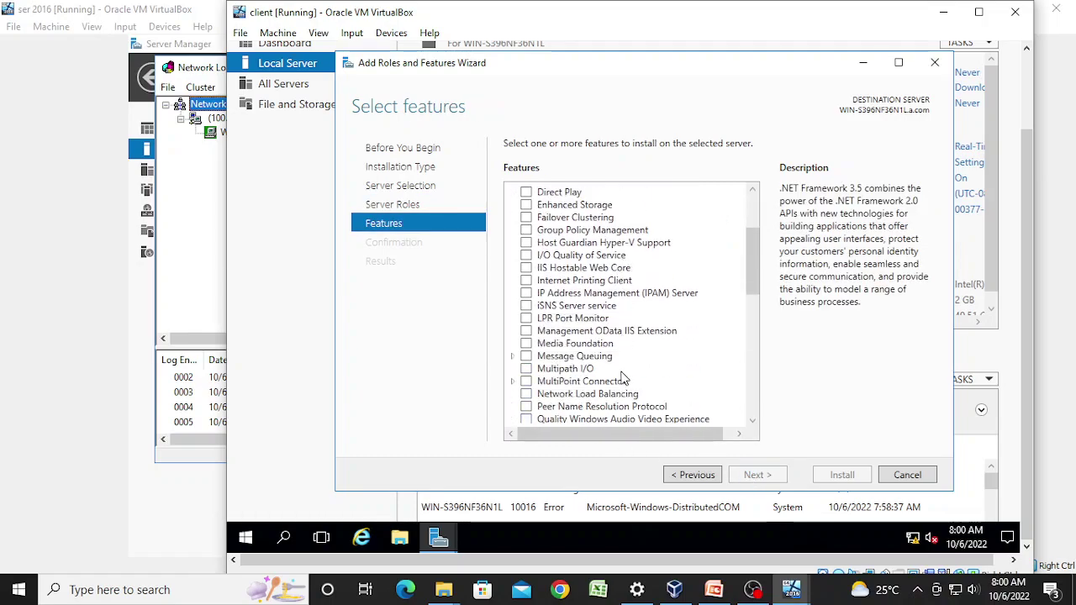
pyautogui.click(526, 394)
pyautogui.click(693, 412)
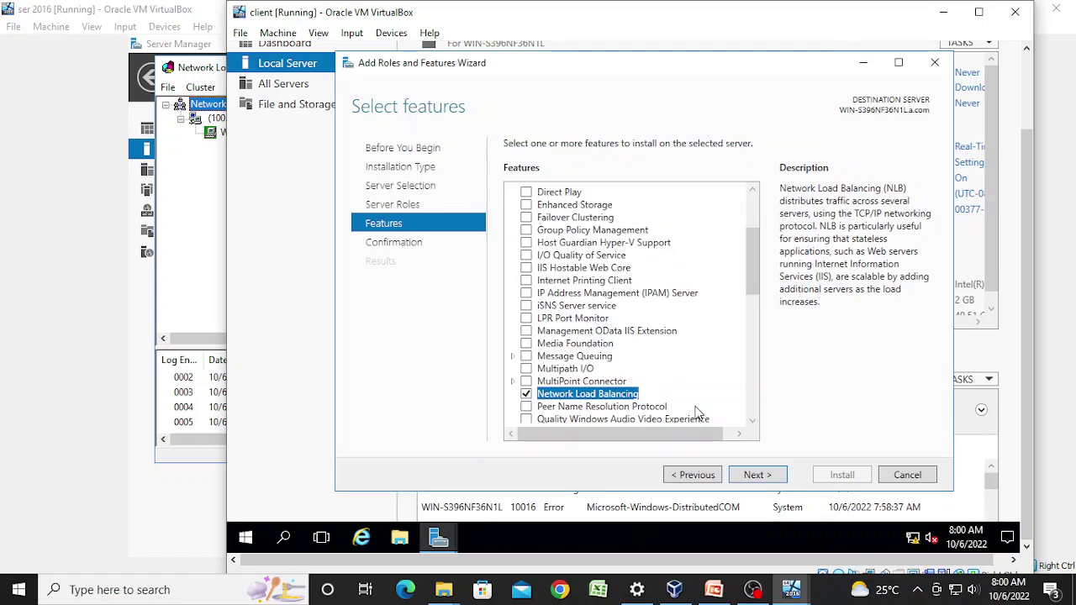
pyautogui.click(754, 475)
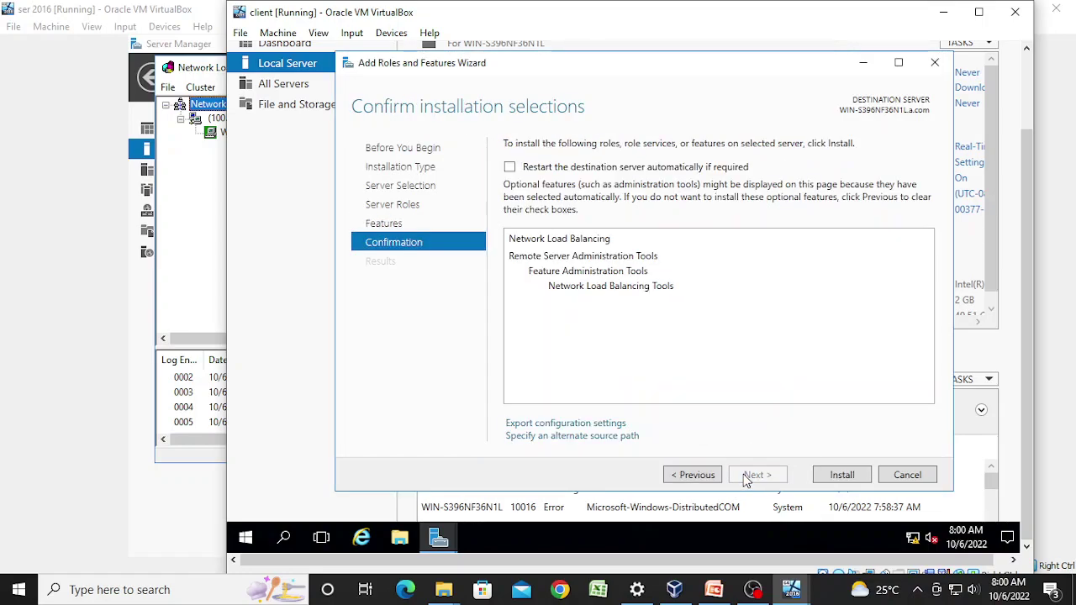
pyautogui.click(839, 476)
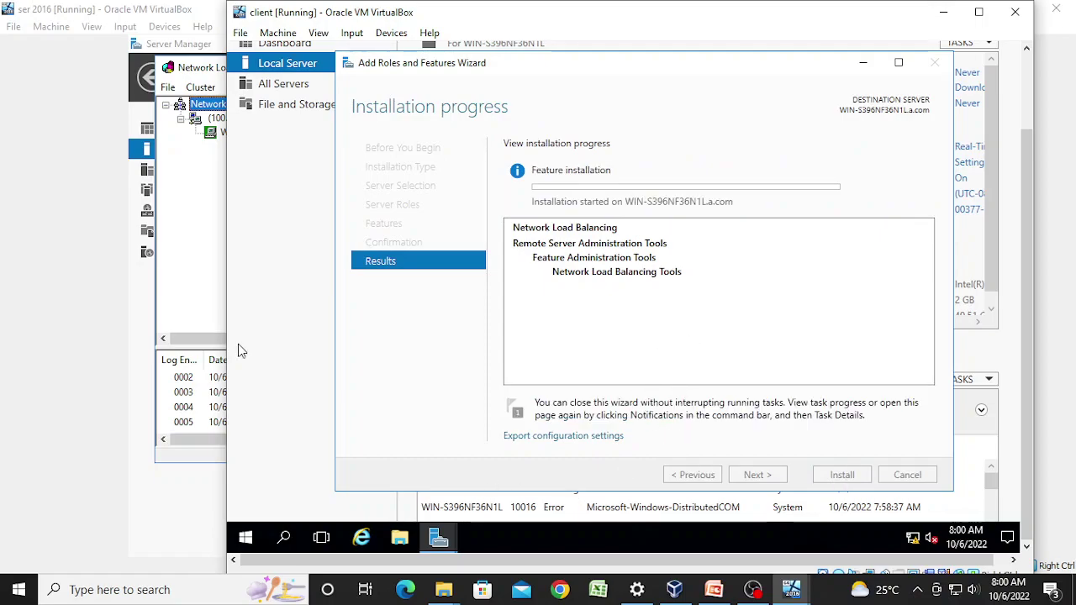
pyautogui.click(194, 283)
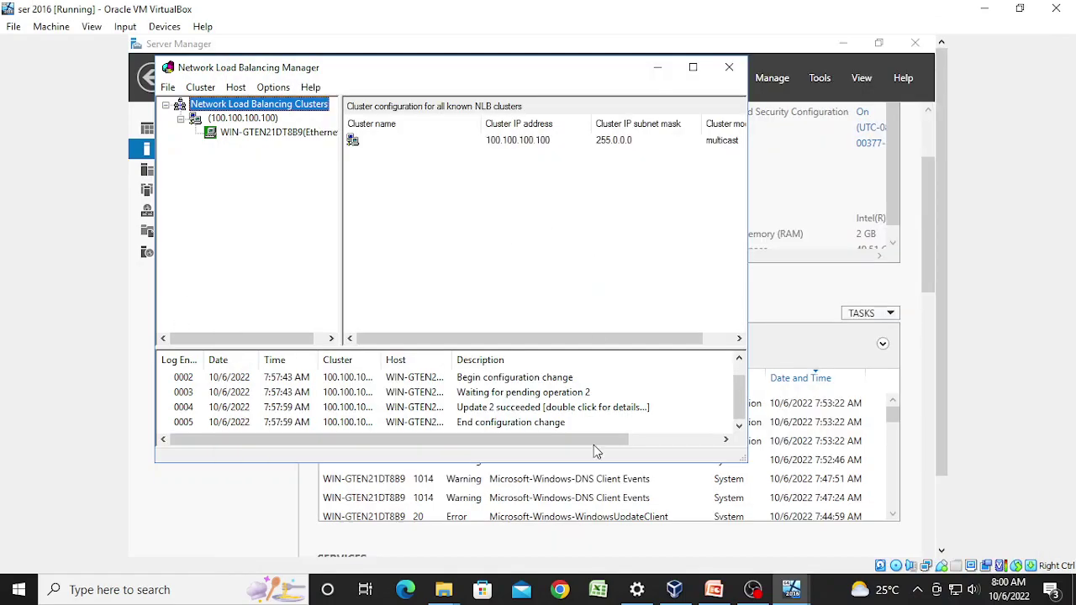
# Step: Review the server's NLB log (Update 2 succeeded) and cluster 100.100.100.100, then return to the client VM
pyautogui.click(736, 425)
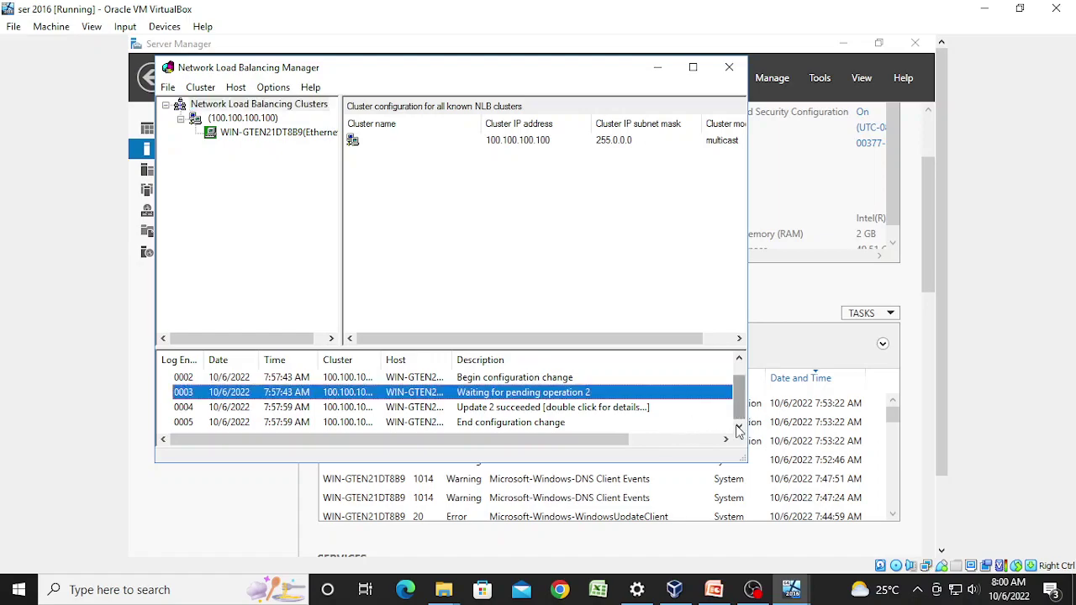
pyautogui.click(469, 412)
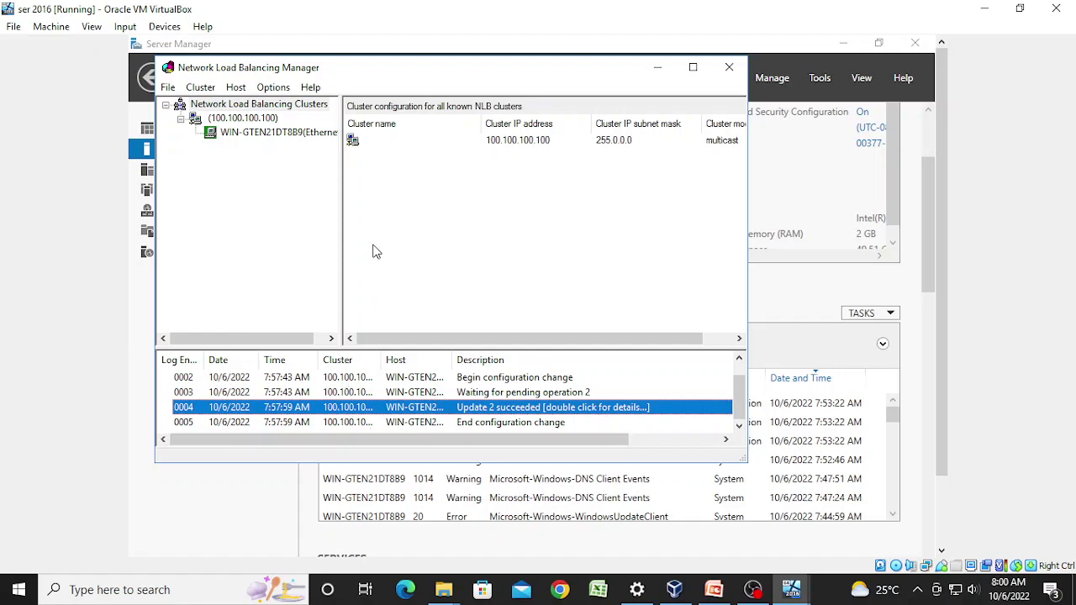
pyautogui.click(524, 142)
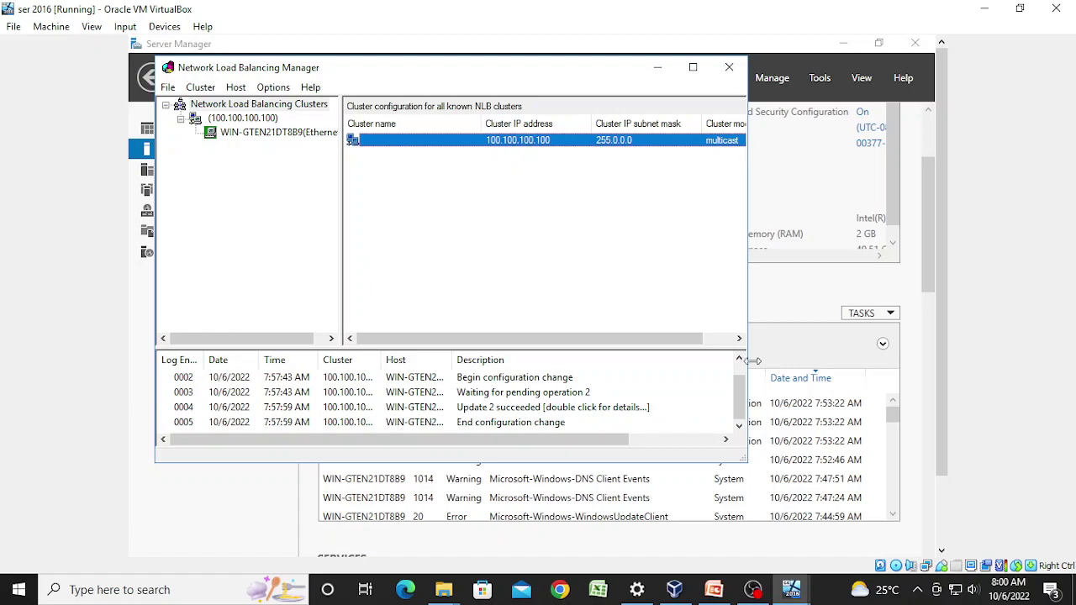
pyautogui.moveTo(791, 589)
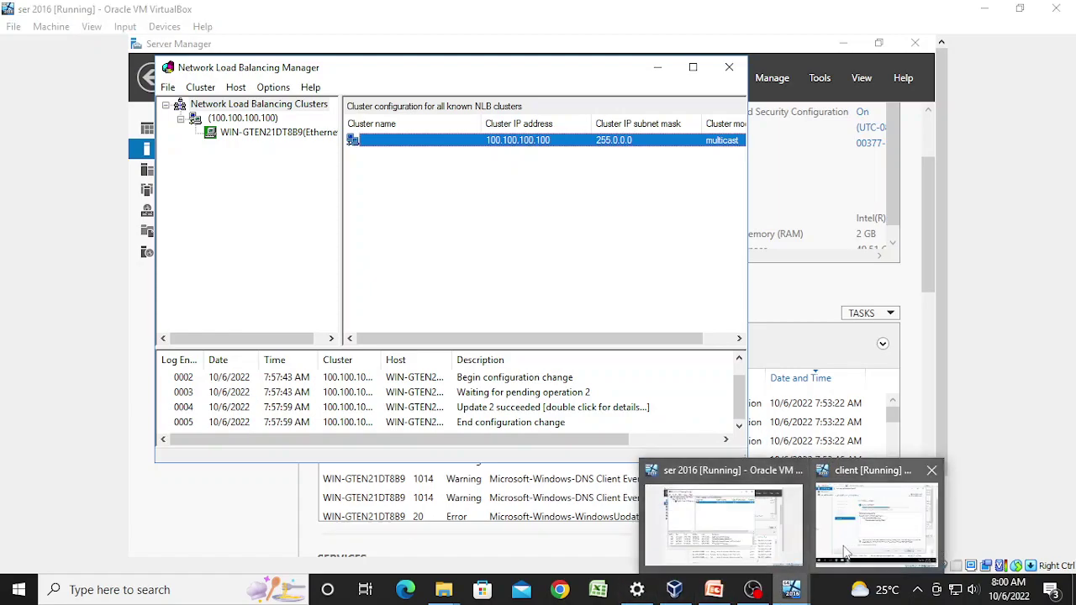
pyautogui.click(845, 552)
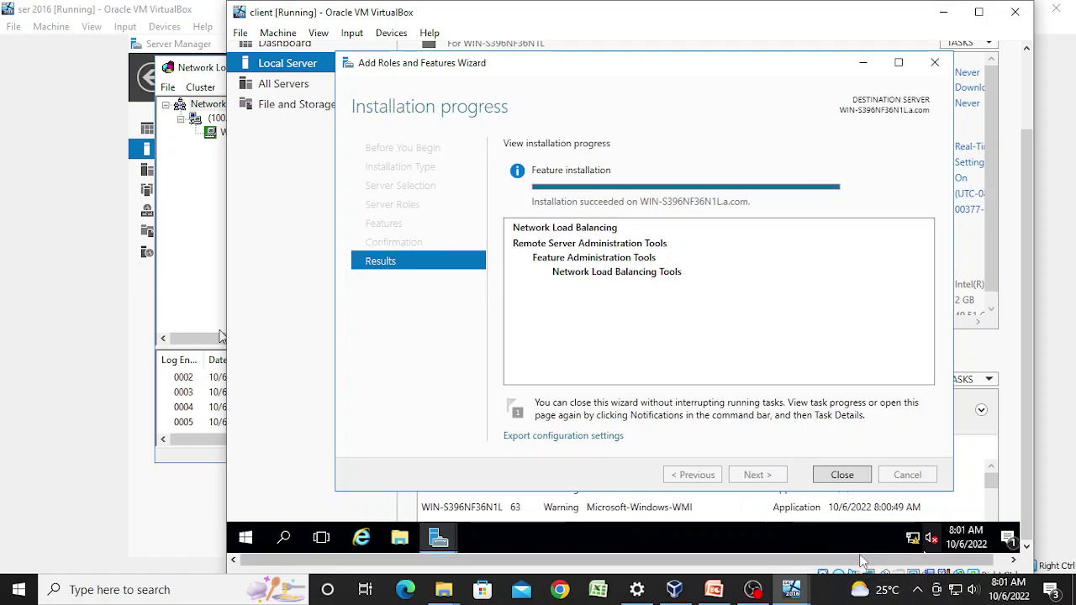
# Step: Close the finished wizard and launch Network Load Balancing Manager from Tools, bringing up the clusters root's options
pyautogui.click(842, 475)
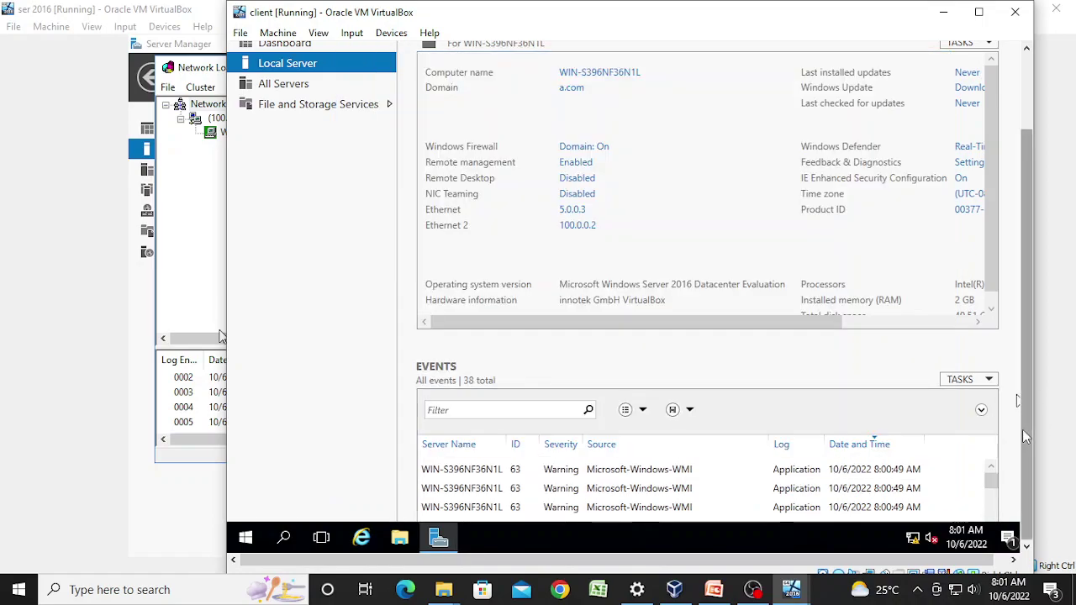
pyautogui.moveTo(1022, 429); pyautogui.dragTo(1026, 359)
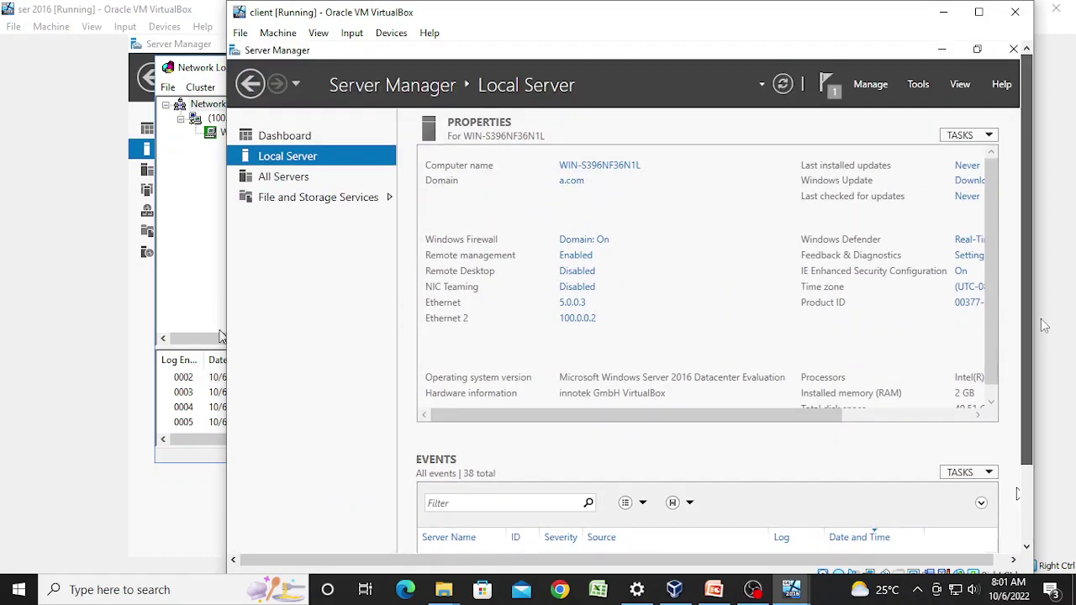
pyautogui.click(916, 89)
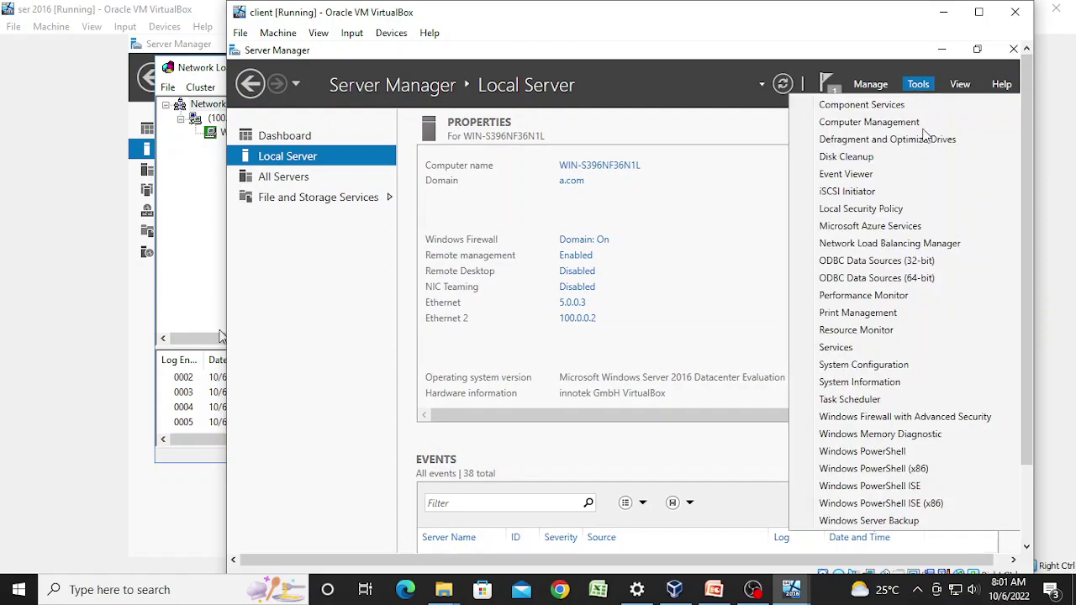
pyautogui.click(920, 244)
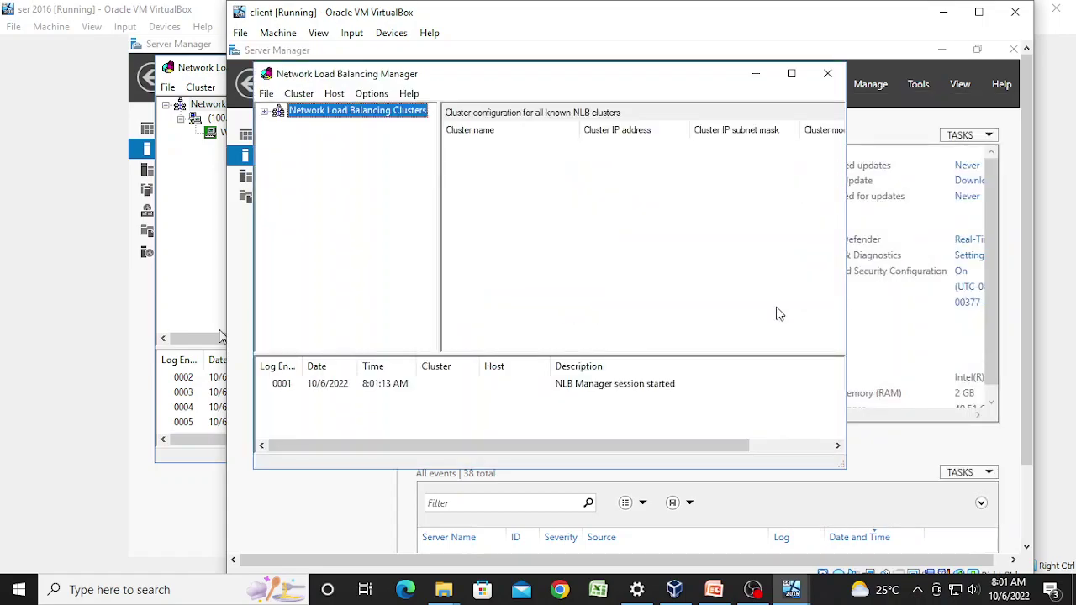
pyautogui.rightClick(389, 118)
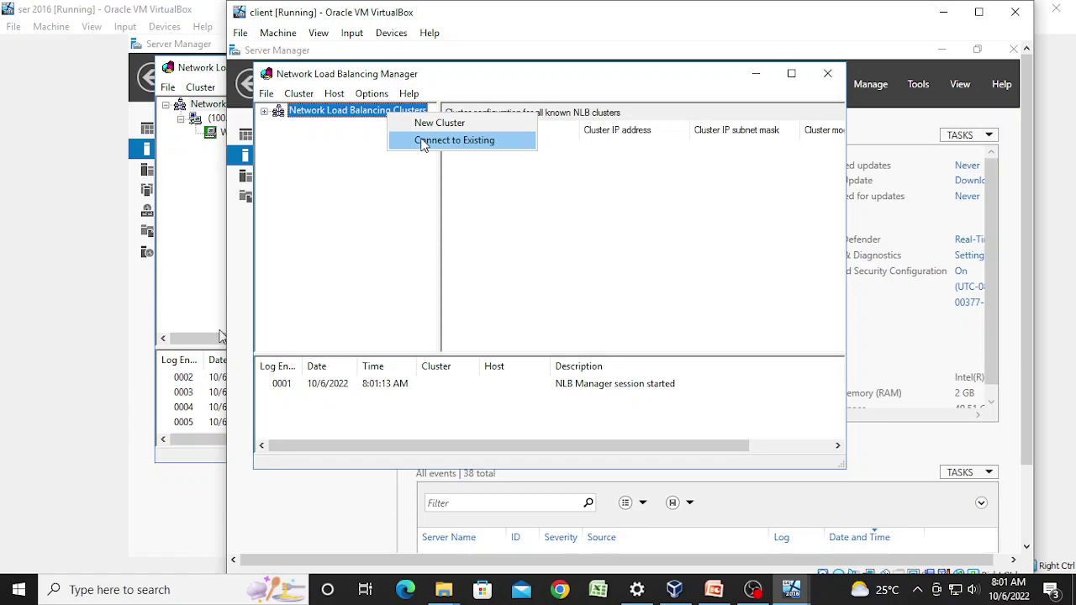
# Step: Connect to the existing cluster on host 100.0.0.1
pyautogui.click(423, 143)
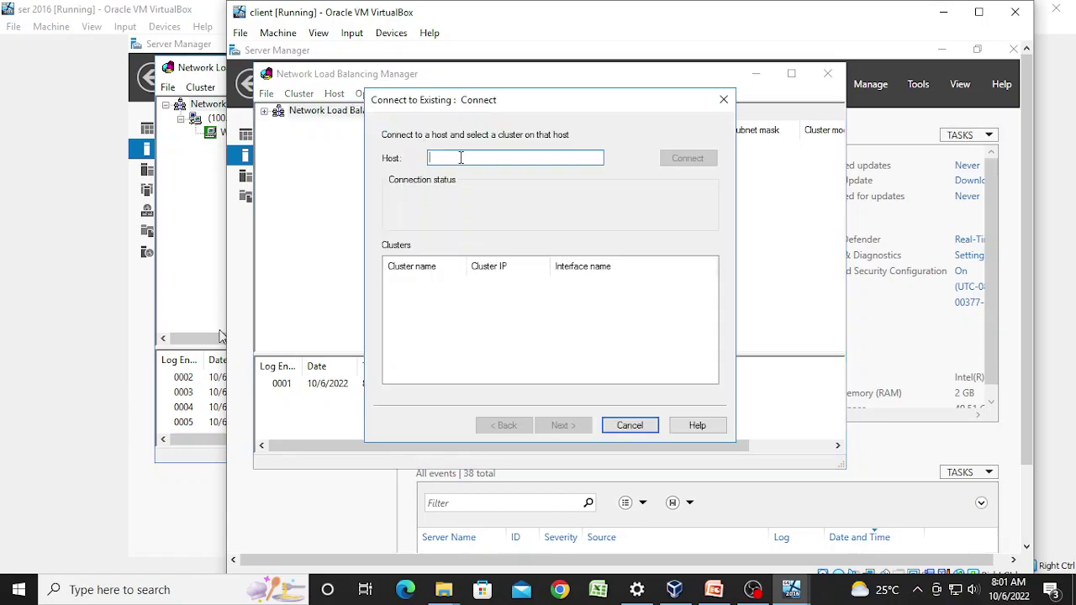
pyautogui.write('100.0.0.1')
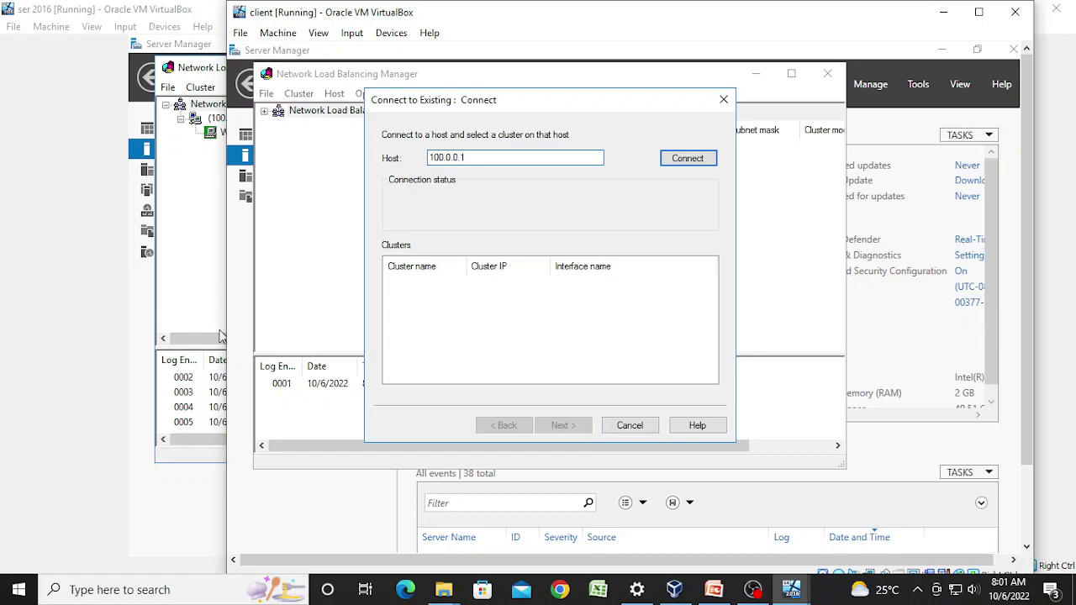
pyautogui.click(668, 160)
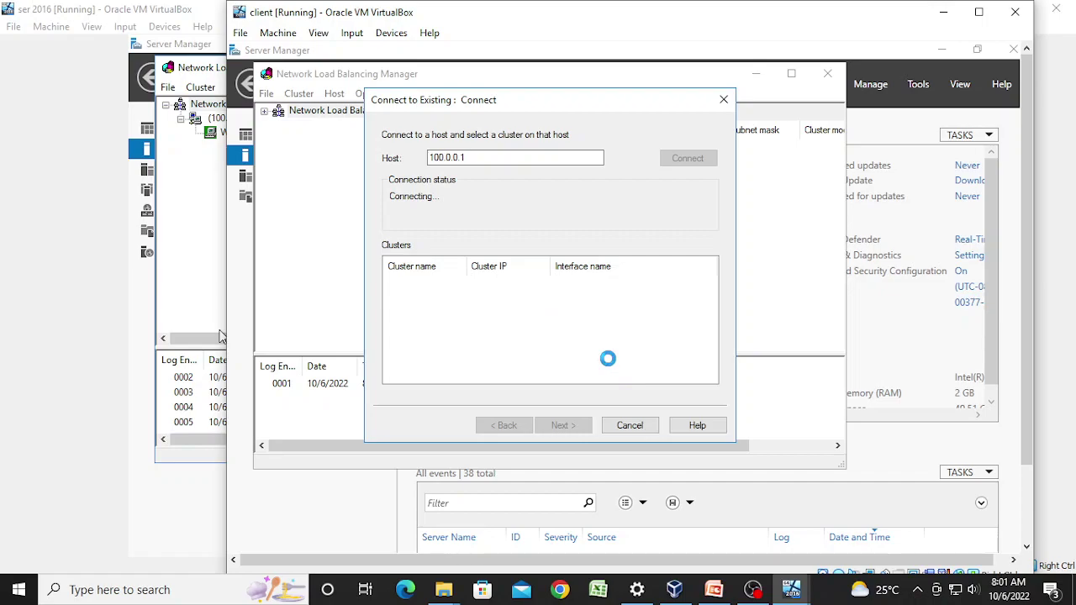
# Step: Check the server VM's window, then return to the client VM
pyautogui.click(753, 590)
pyautogui.click(1057, 428)
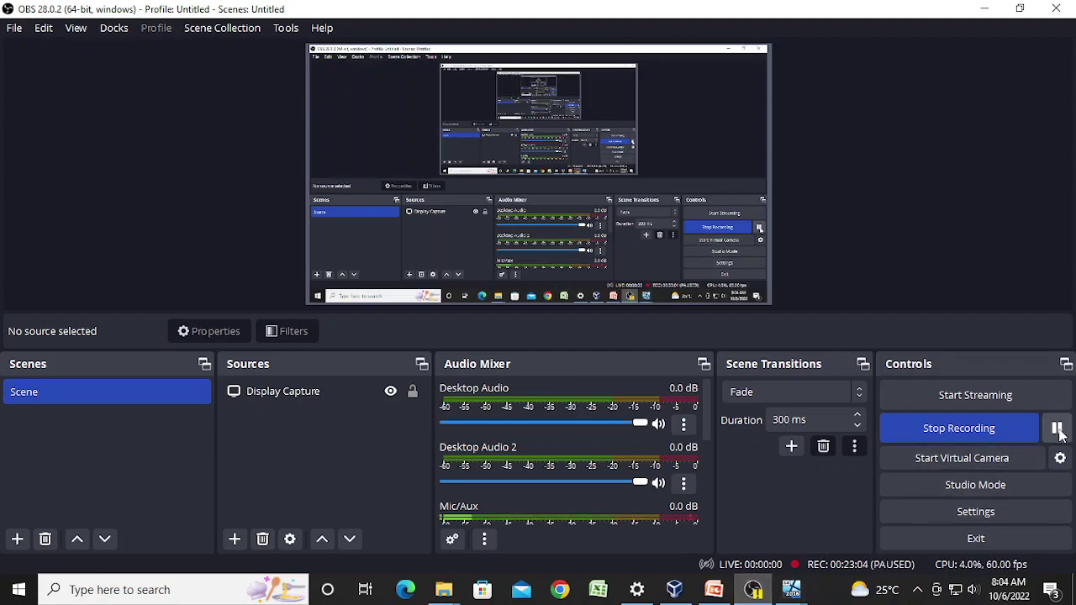
pyautogui.click(1057, 428)
pyautogui.moveTo(799, 593)
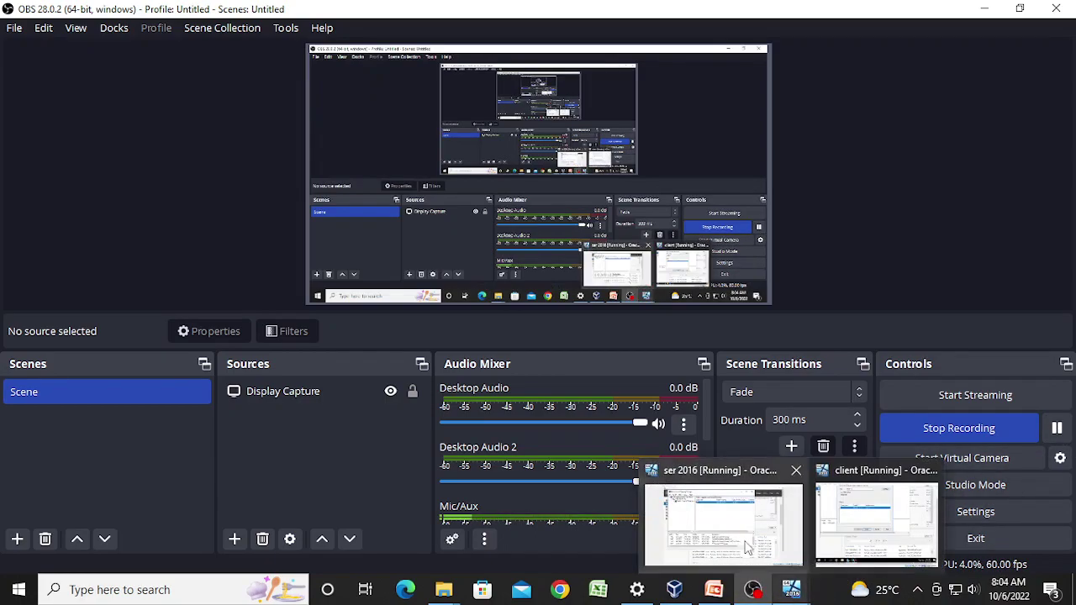
pyautogui.click(746, 547)
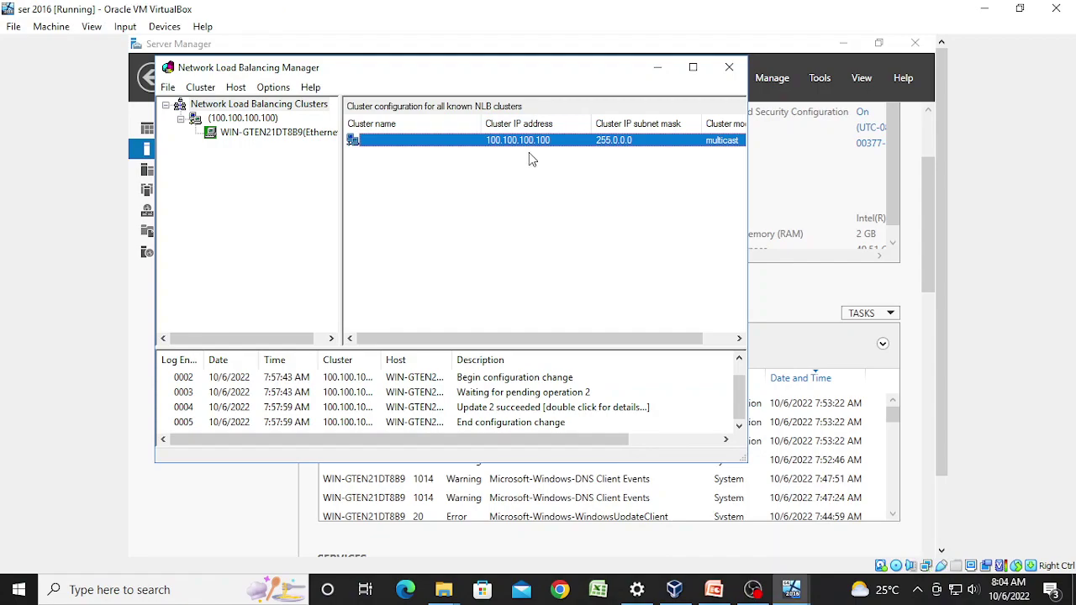
pyautogui.moveTo(794, 593)
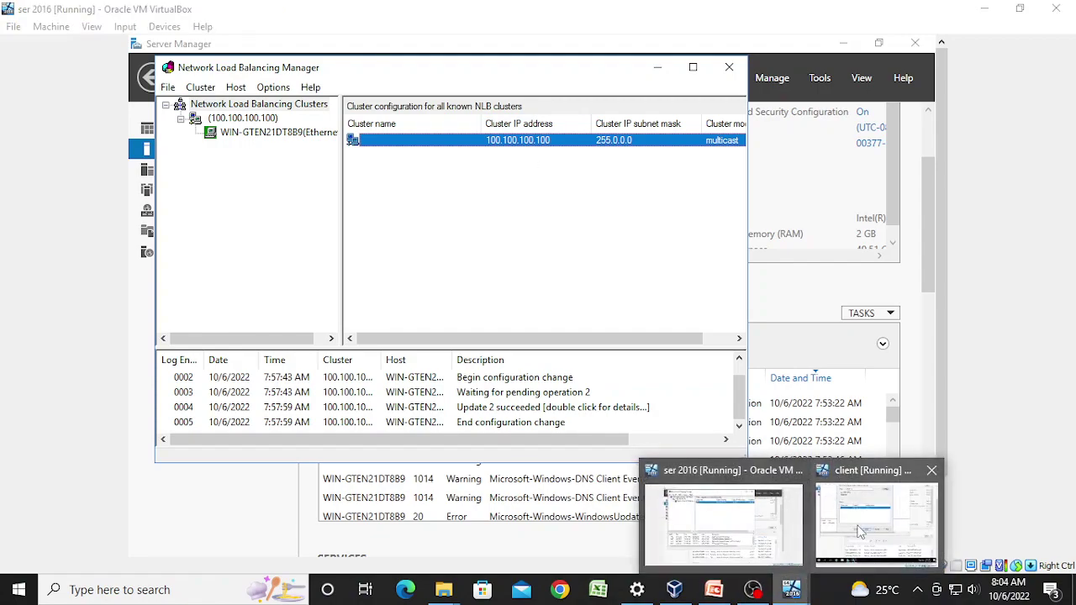
pyautogui.click(854, 527)
# Step: Finish adding cluster 100.100.100.100 and view the server host's port 80 rule and log entries
pyautogui.click(469, 63)
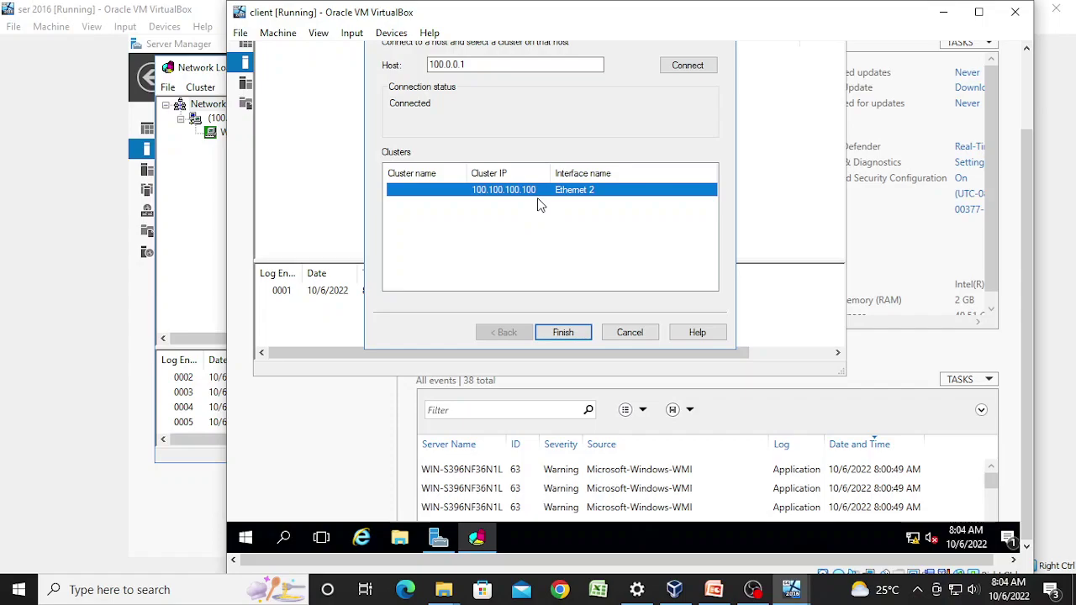
pyautogui.click(565, 332)
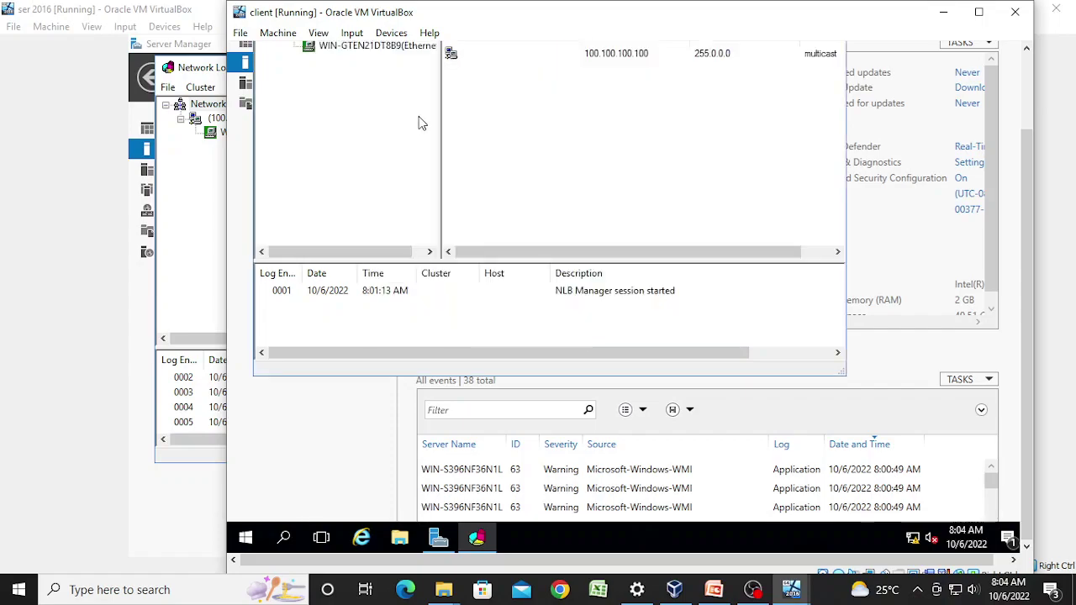
pyautogui.scroll(2, 1023, 299)
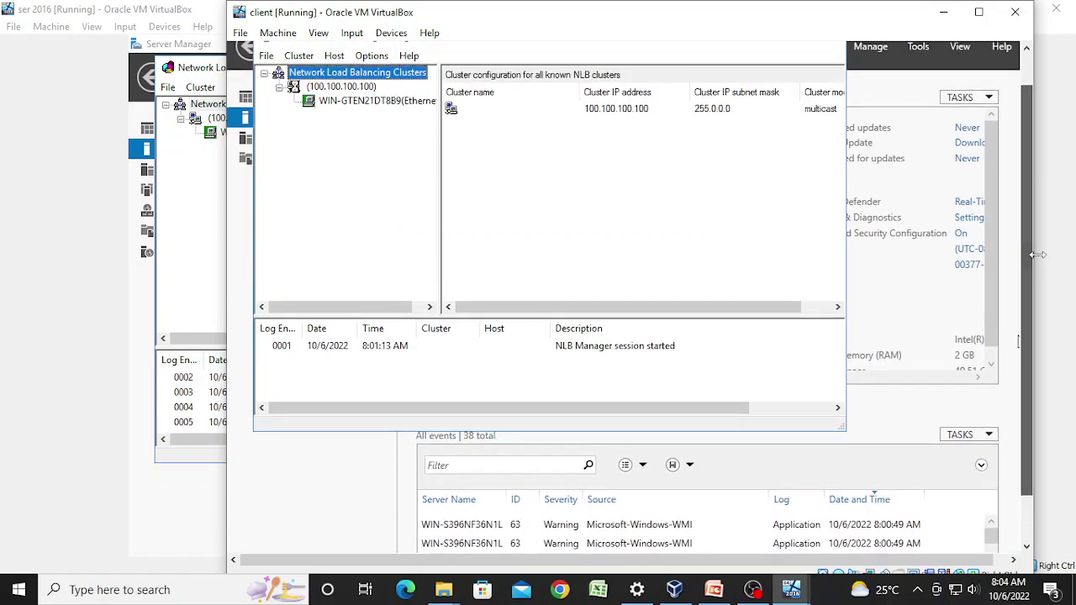
pyautogui.click(402, 111)
pyautogui.click(504, 113)
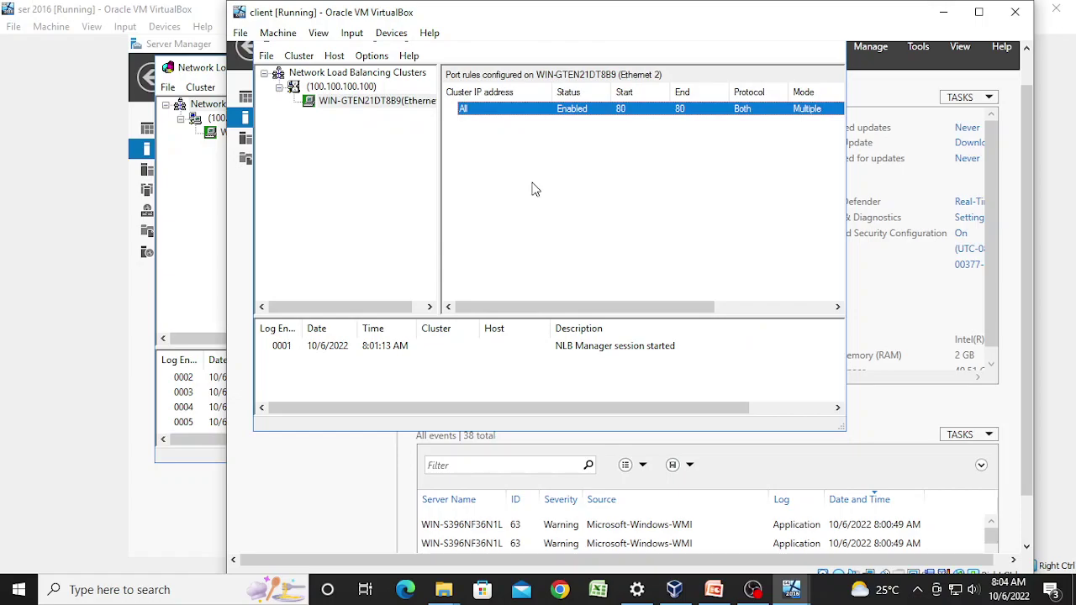
pyautogui.click(592, 346)
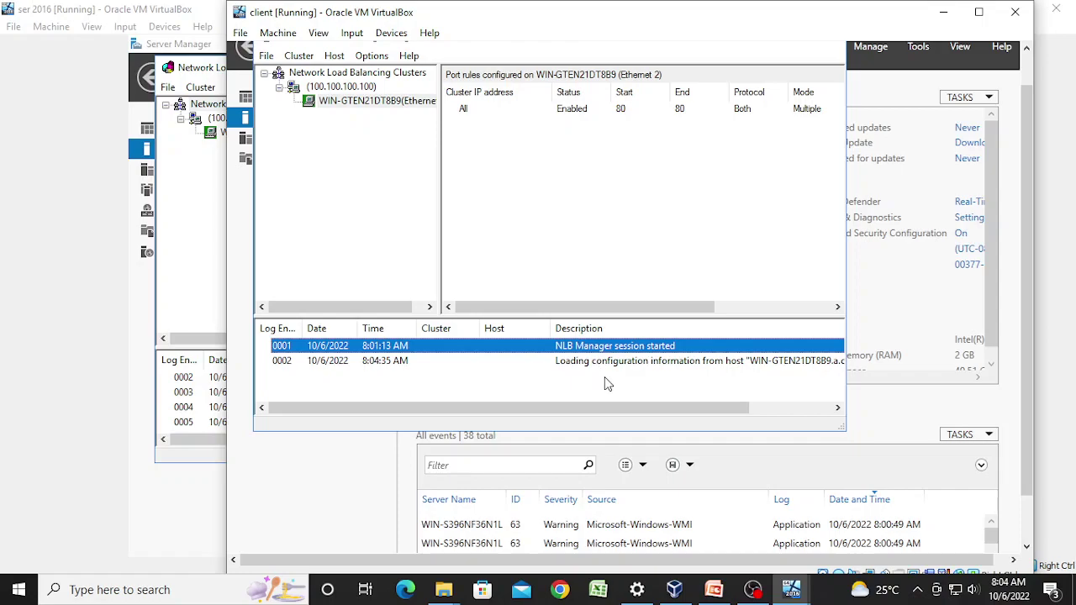
pyautogui.click(615, 367)
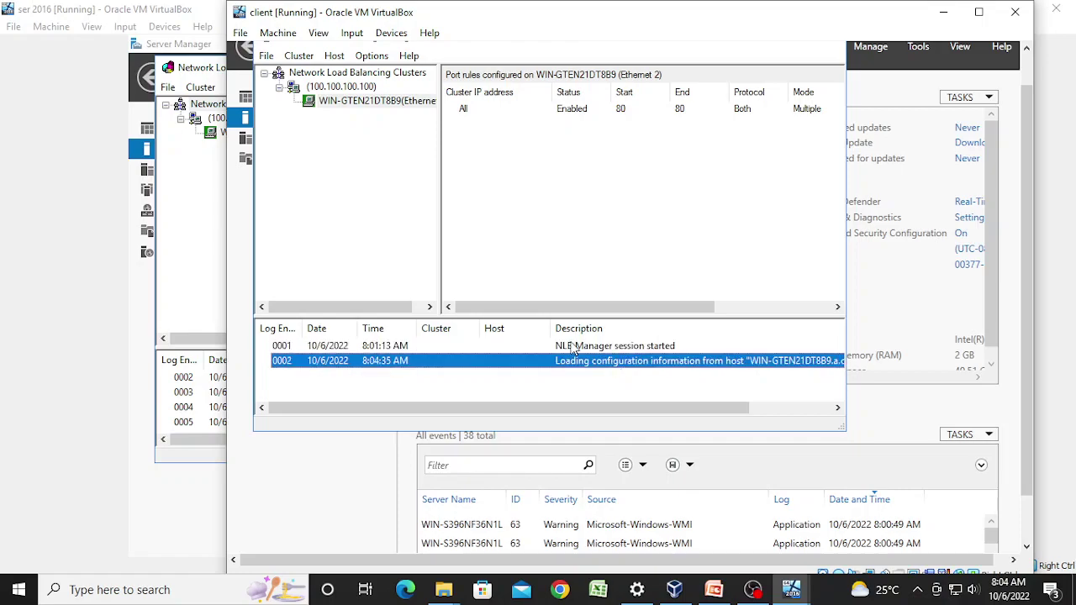